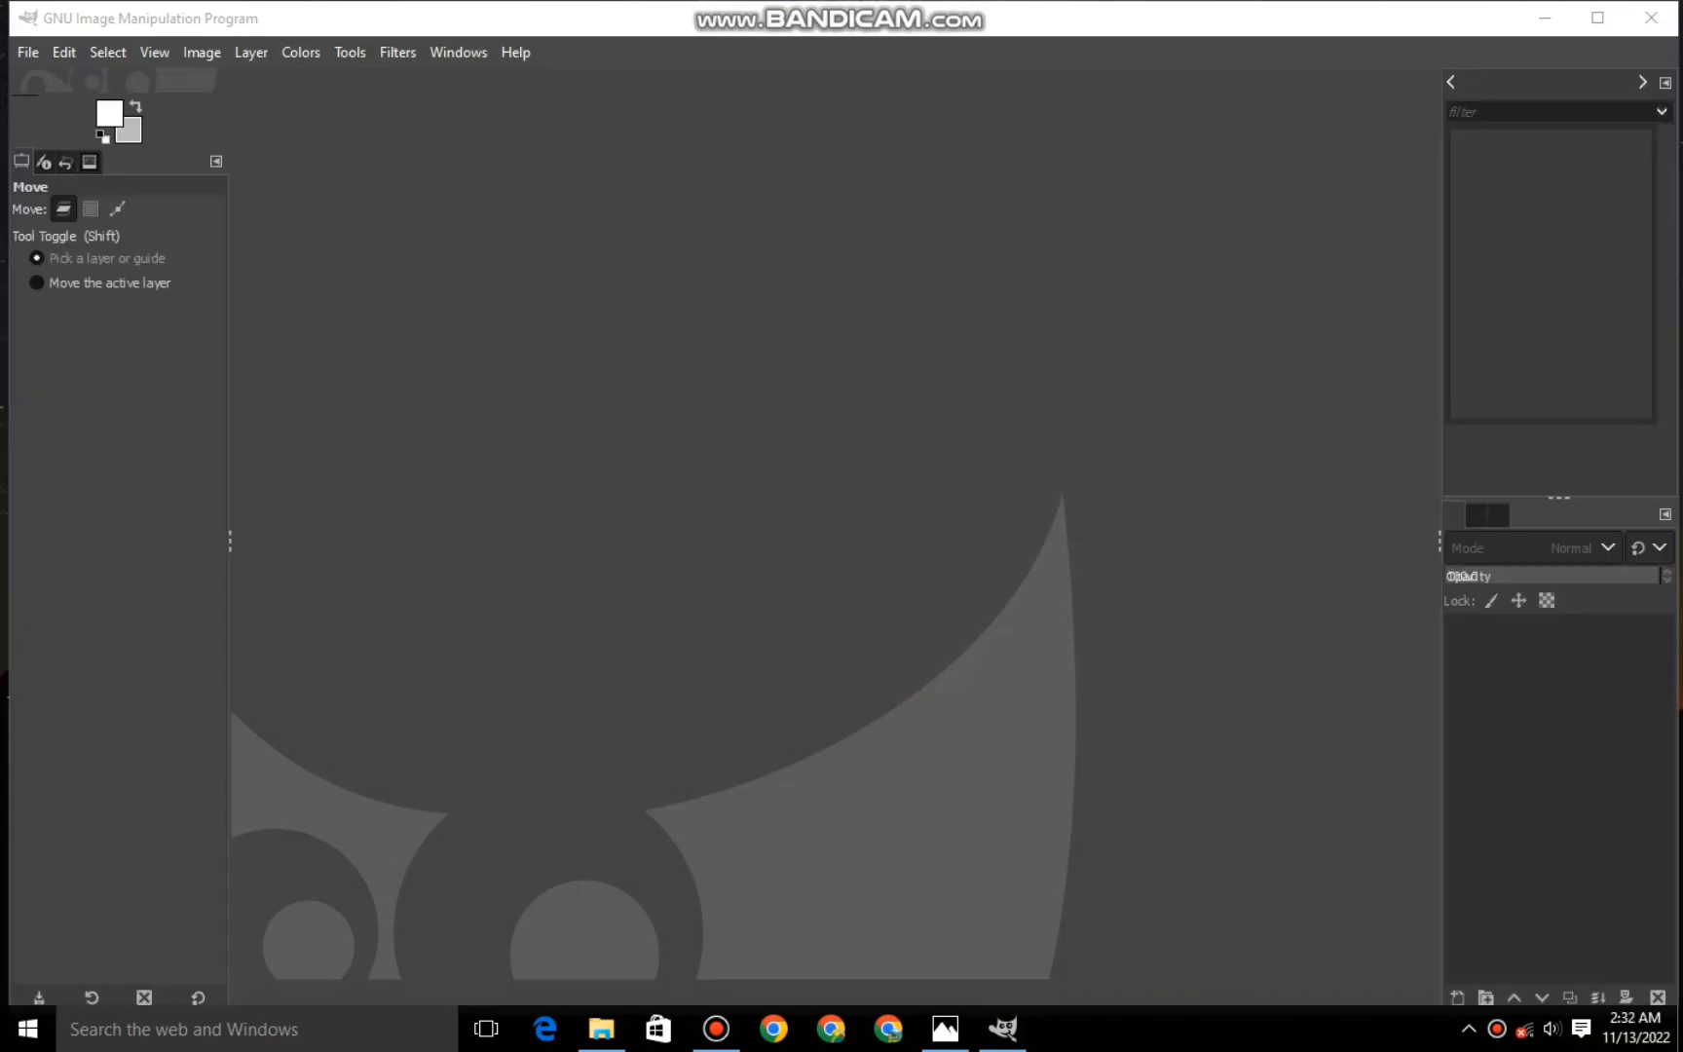
Create a new 1920 × 1080 px image and activate the Ellipse Select tool.
{"action": "key", "text": "alt+f"}
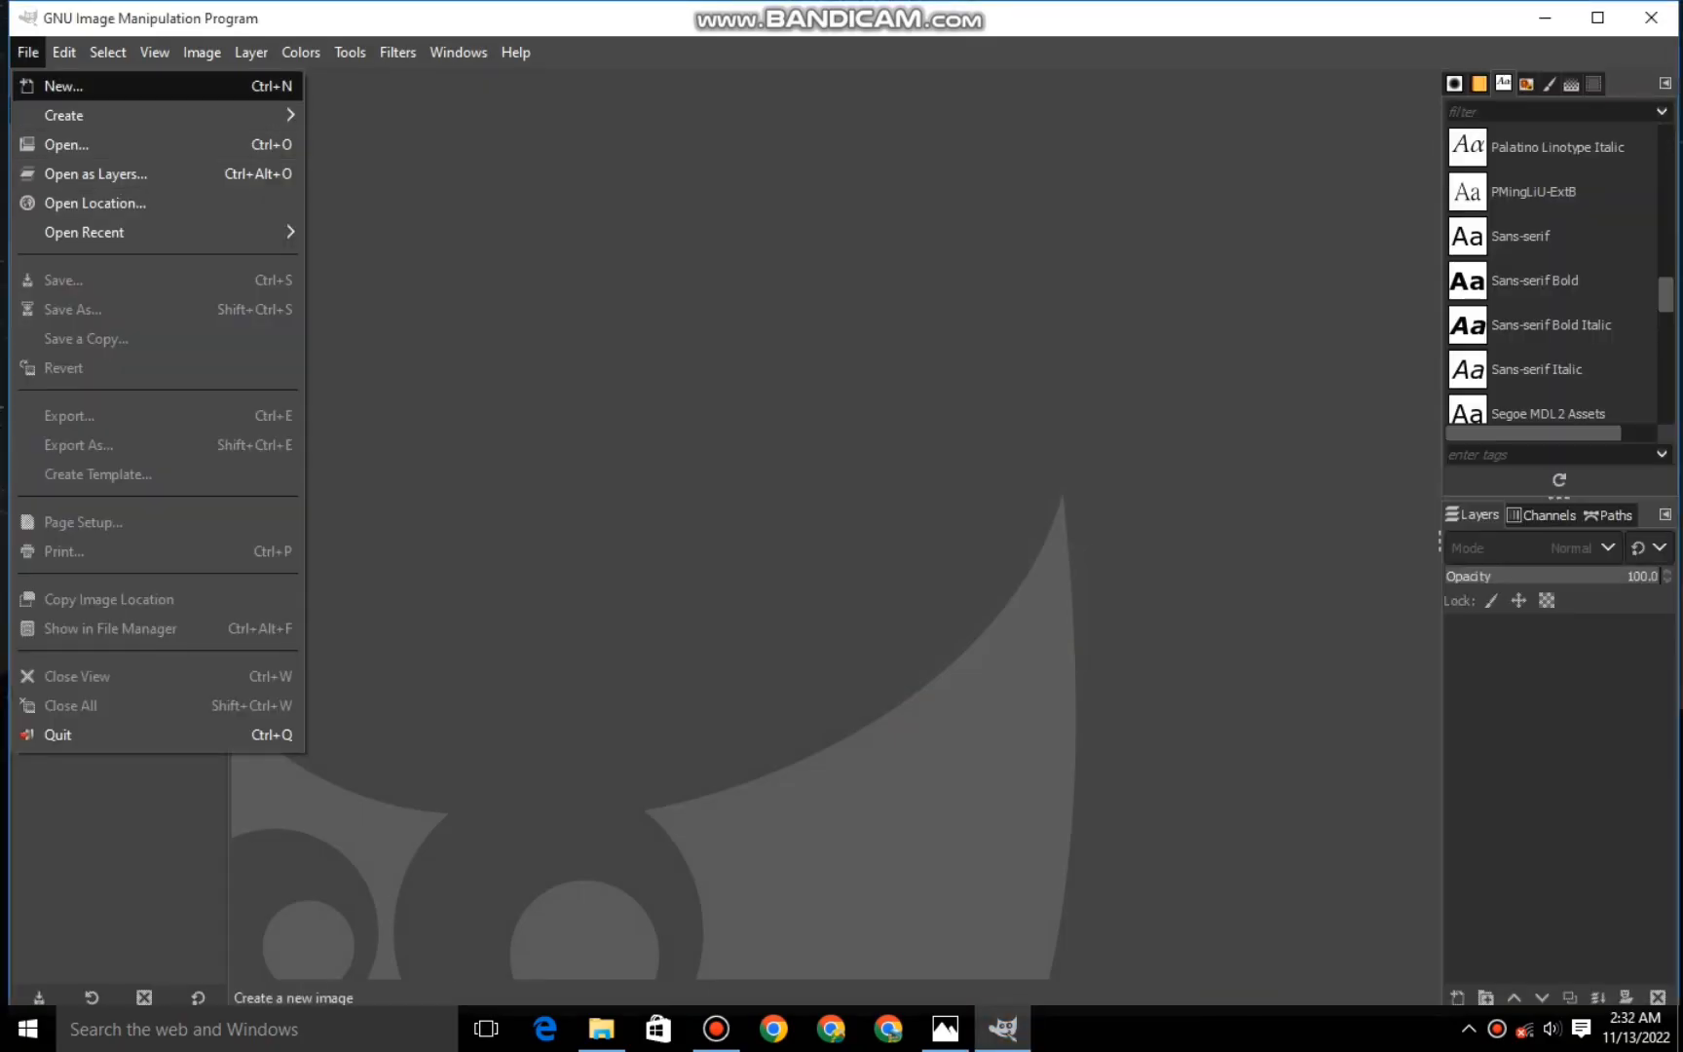
{"action": "key", "text": "Return"}
{"action": "key", "text": "Return"}
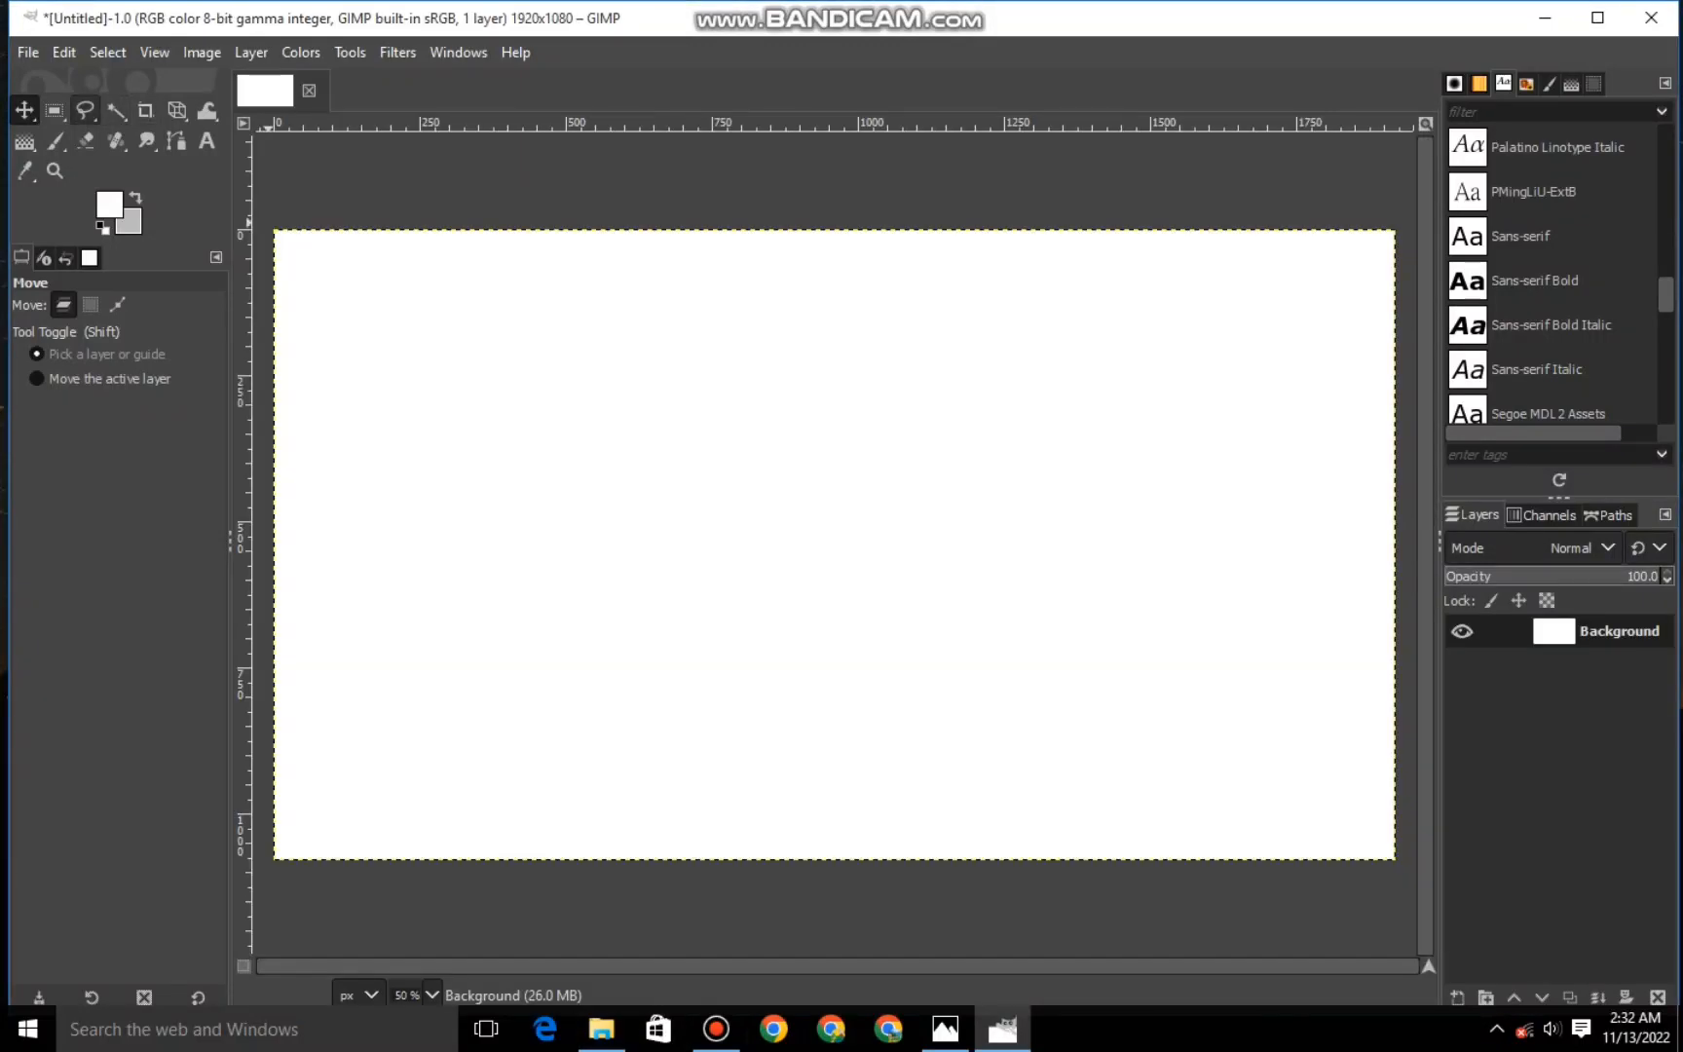
{"action": "mouse_move", "coordinate": [54, 110]}
{"action": "left_click", "coordinate": [146, 139]}
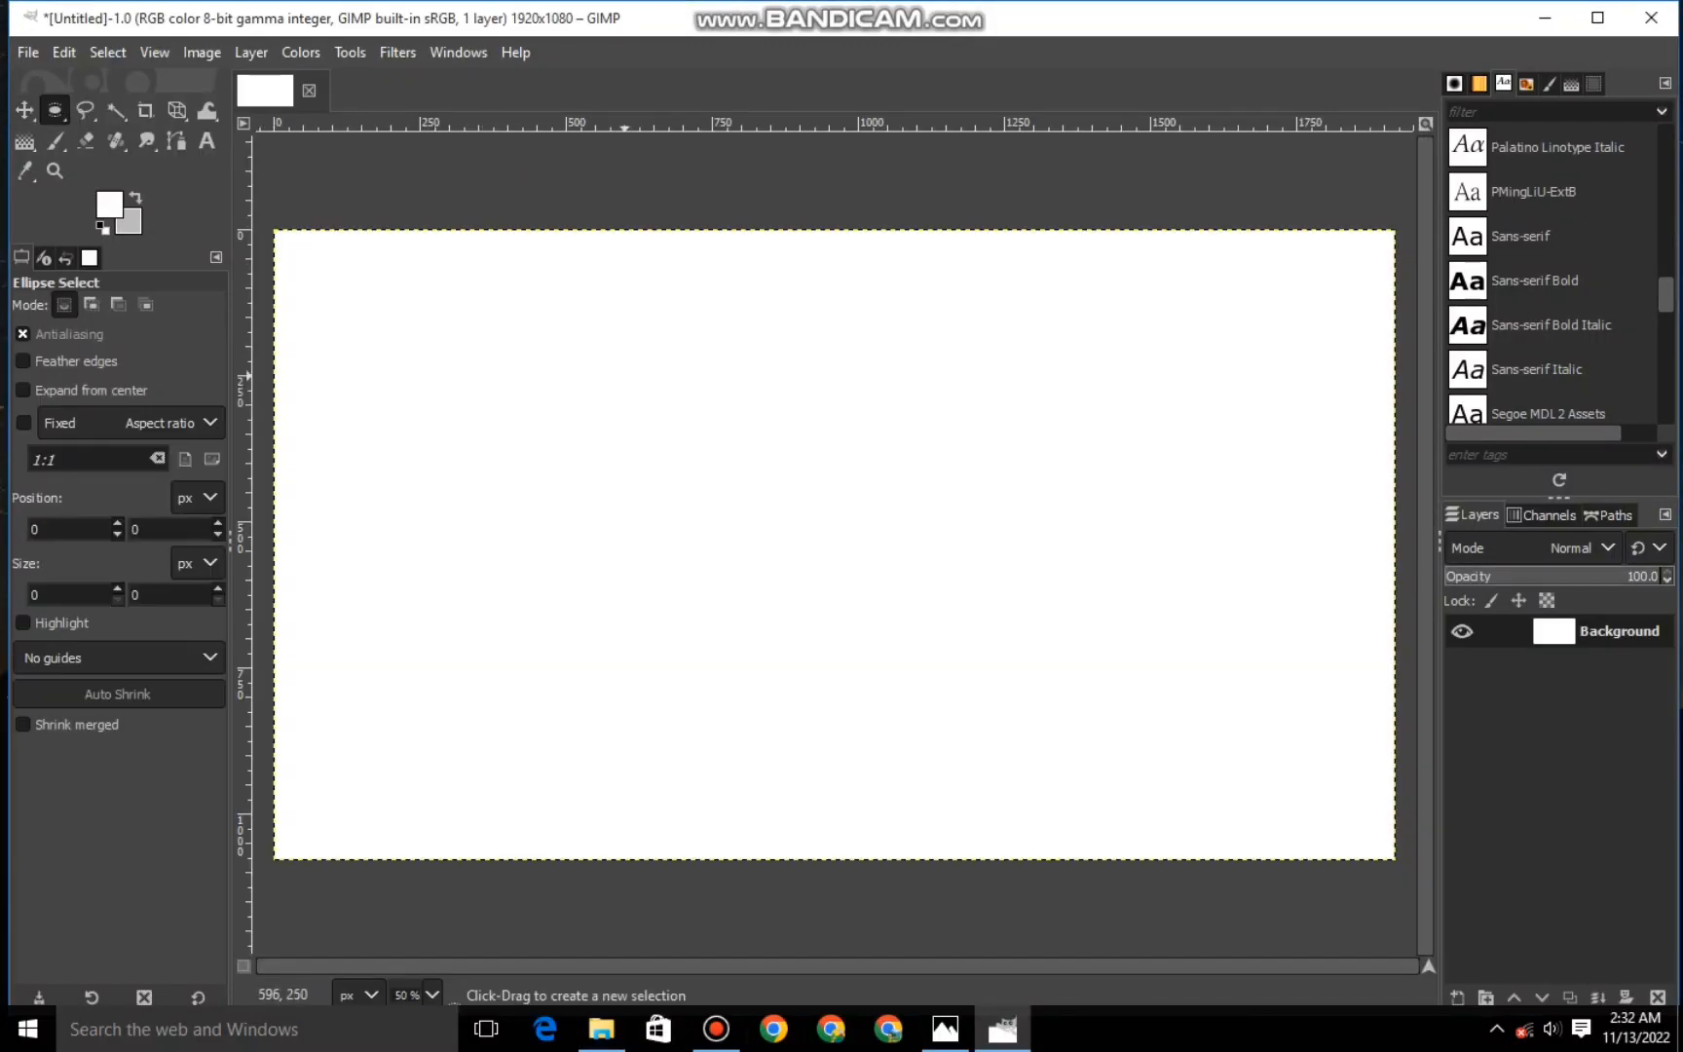
{"action": "left_click_drag", "start_coordinate": [629, 395], "coordinate": [847, 606]}
{"action": "left_click_drag", "start_coordinate": [915, 674], "coordinate": [914, 677]}
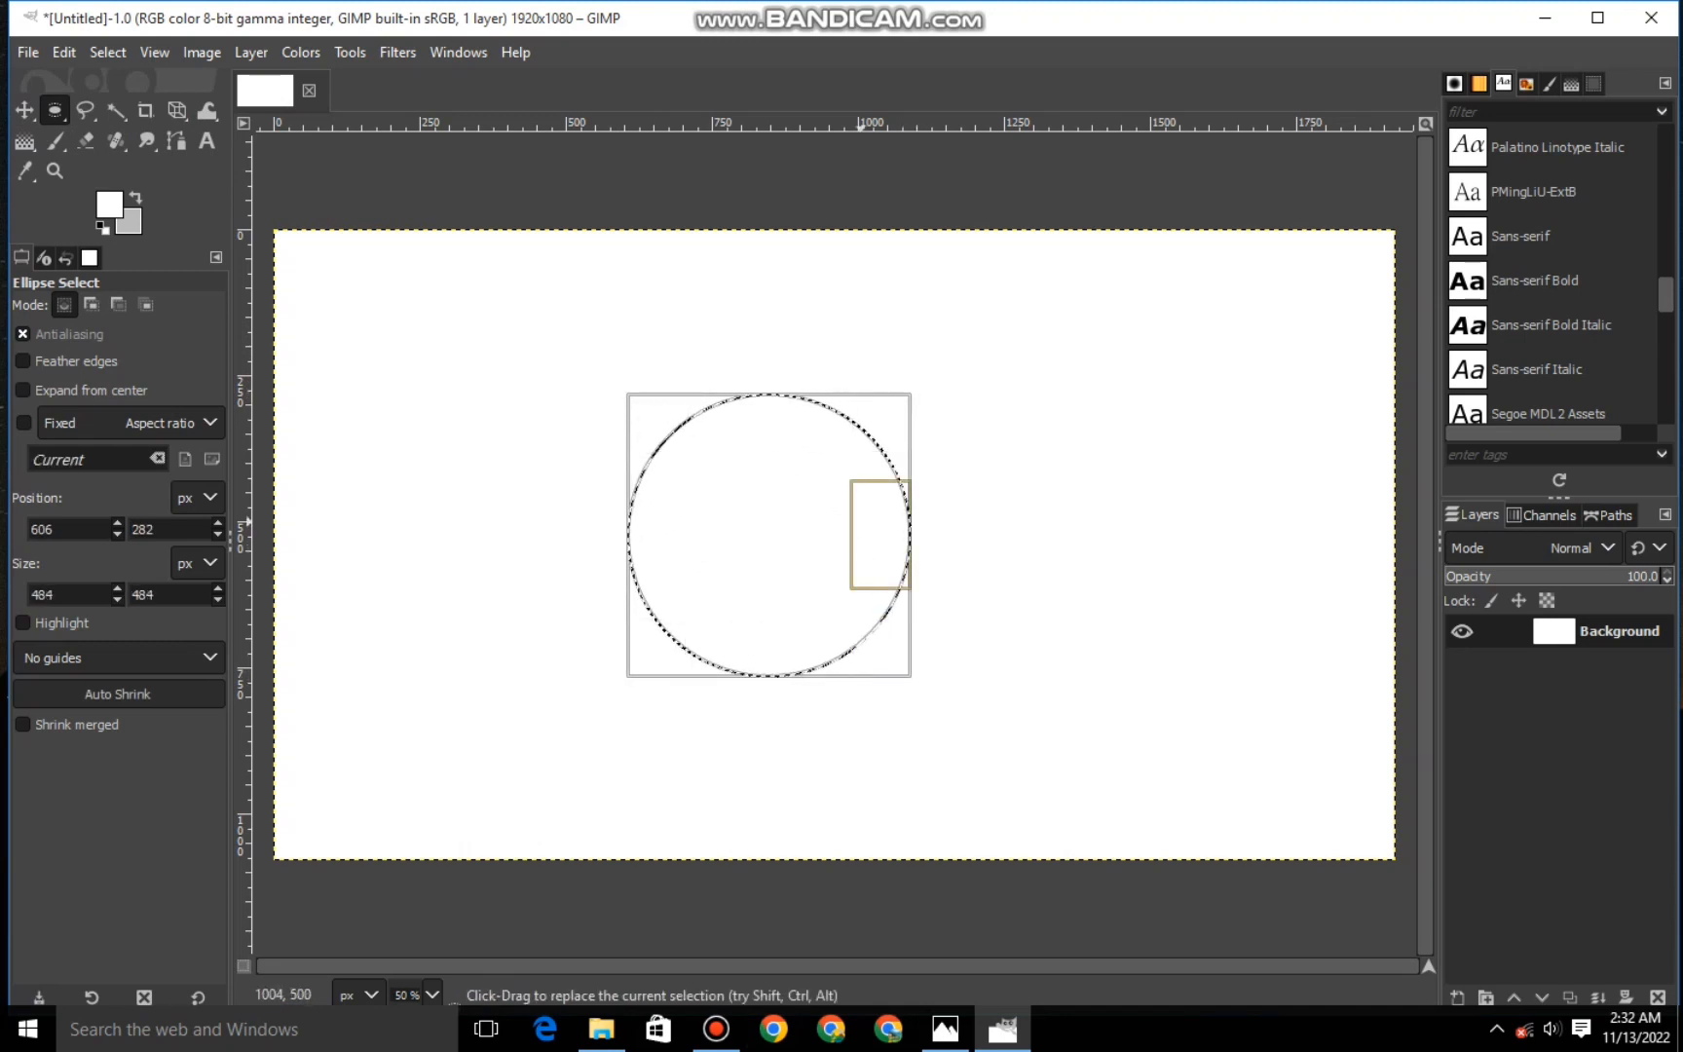
{"action": "left_click", "coordinate": [640, 457]}
Add a new transparent layer and draw a circular selection about 478 × 480 px near the canvas centre.
{"action": "key", "text": "shift+ctrl+n"}
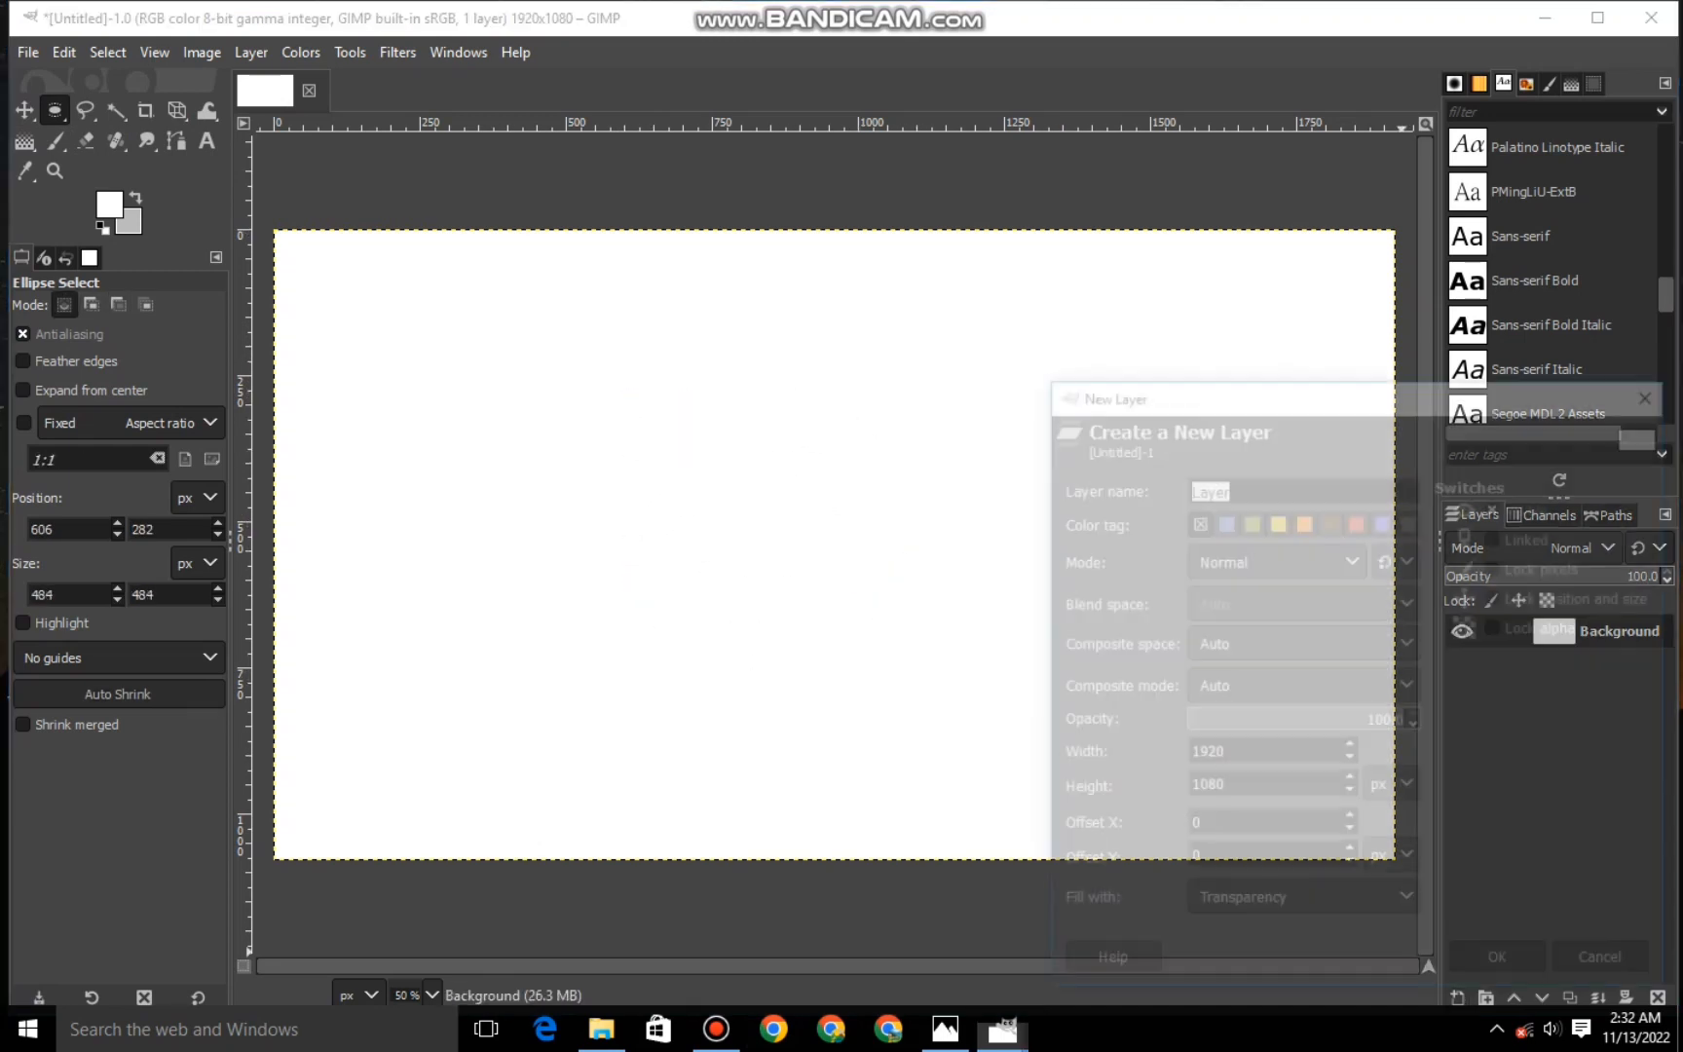
{"action": "key", "text": "Return"}
{"action": "left_click_drag", "start_coordinate": [630, 400], "coordinate": [909, 681]}
{"action": "left_click_drag", "start_coordinate": [885, 542], "coordinate": [883, 542]}
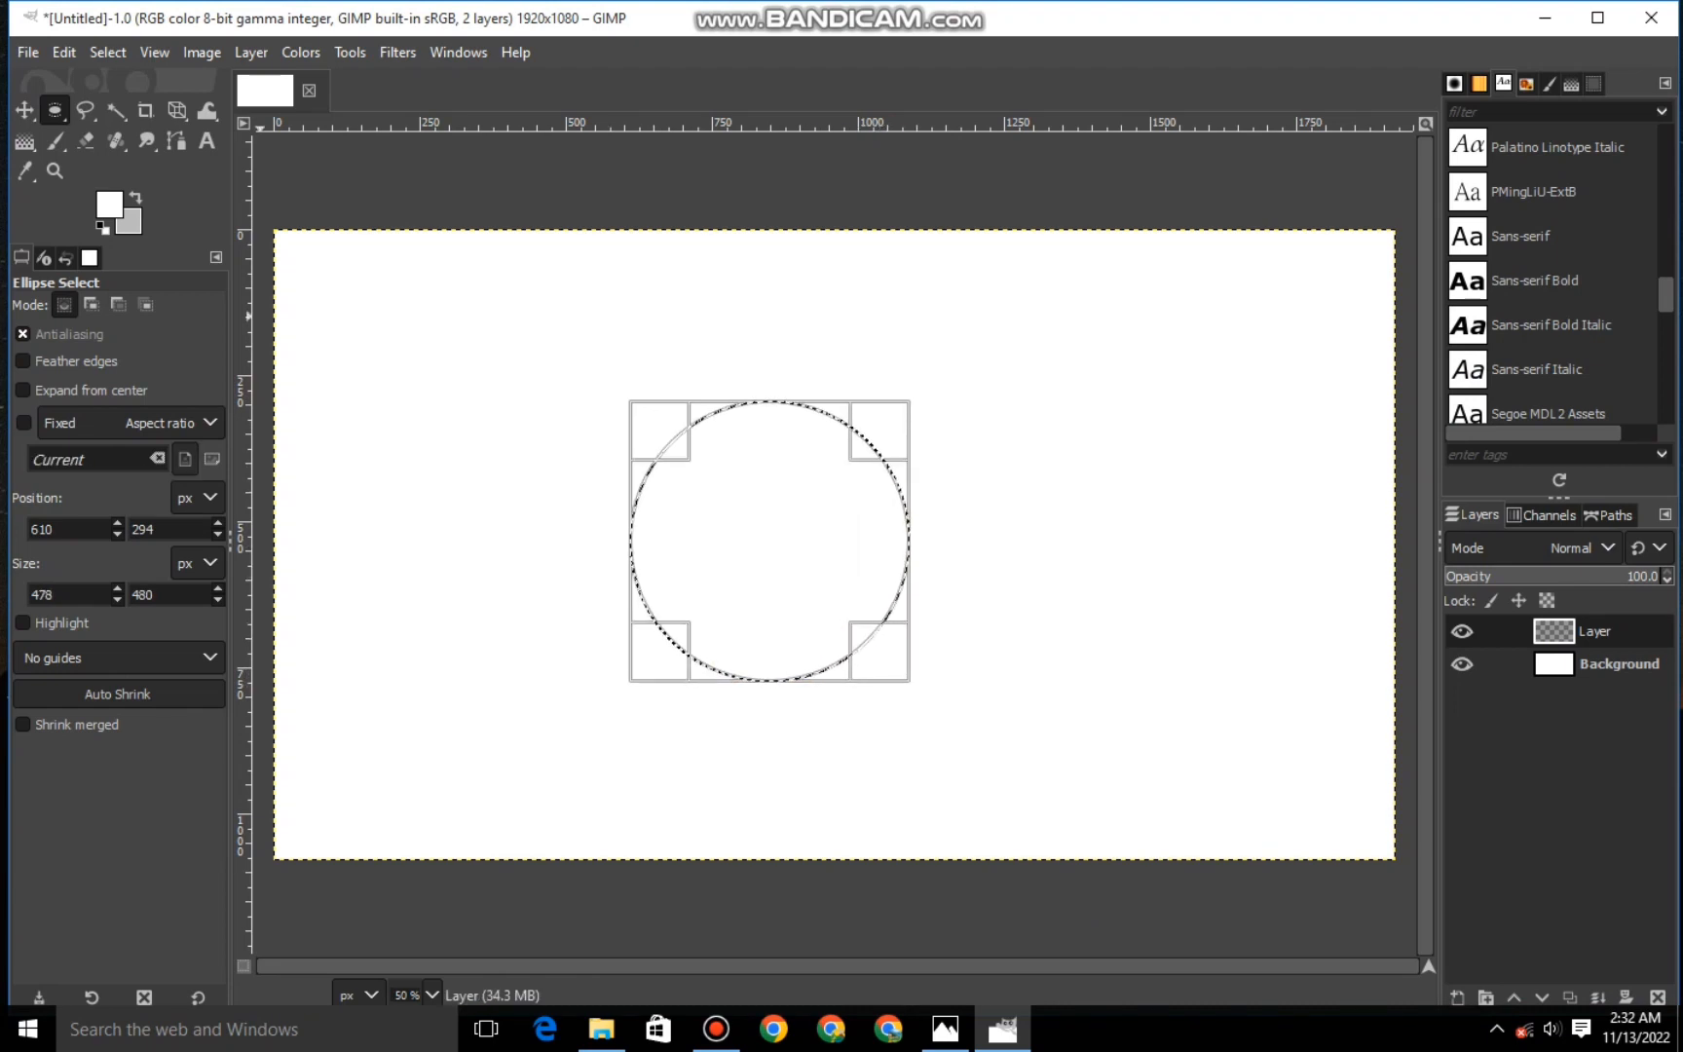
Set the foreground color to blue 0b88d3.
{"action": "left_click", "coordinate": [109, 205]}
{"action": "left_click_drag", "start_coordinate": [218, 191], "coordinate": [218, 179]}
{"action": "left_click_drag", "start_coordinate": [199, 128], "coordinate": [185, 133]}
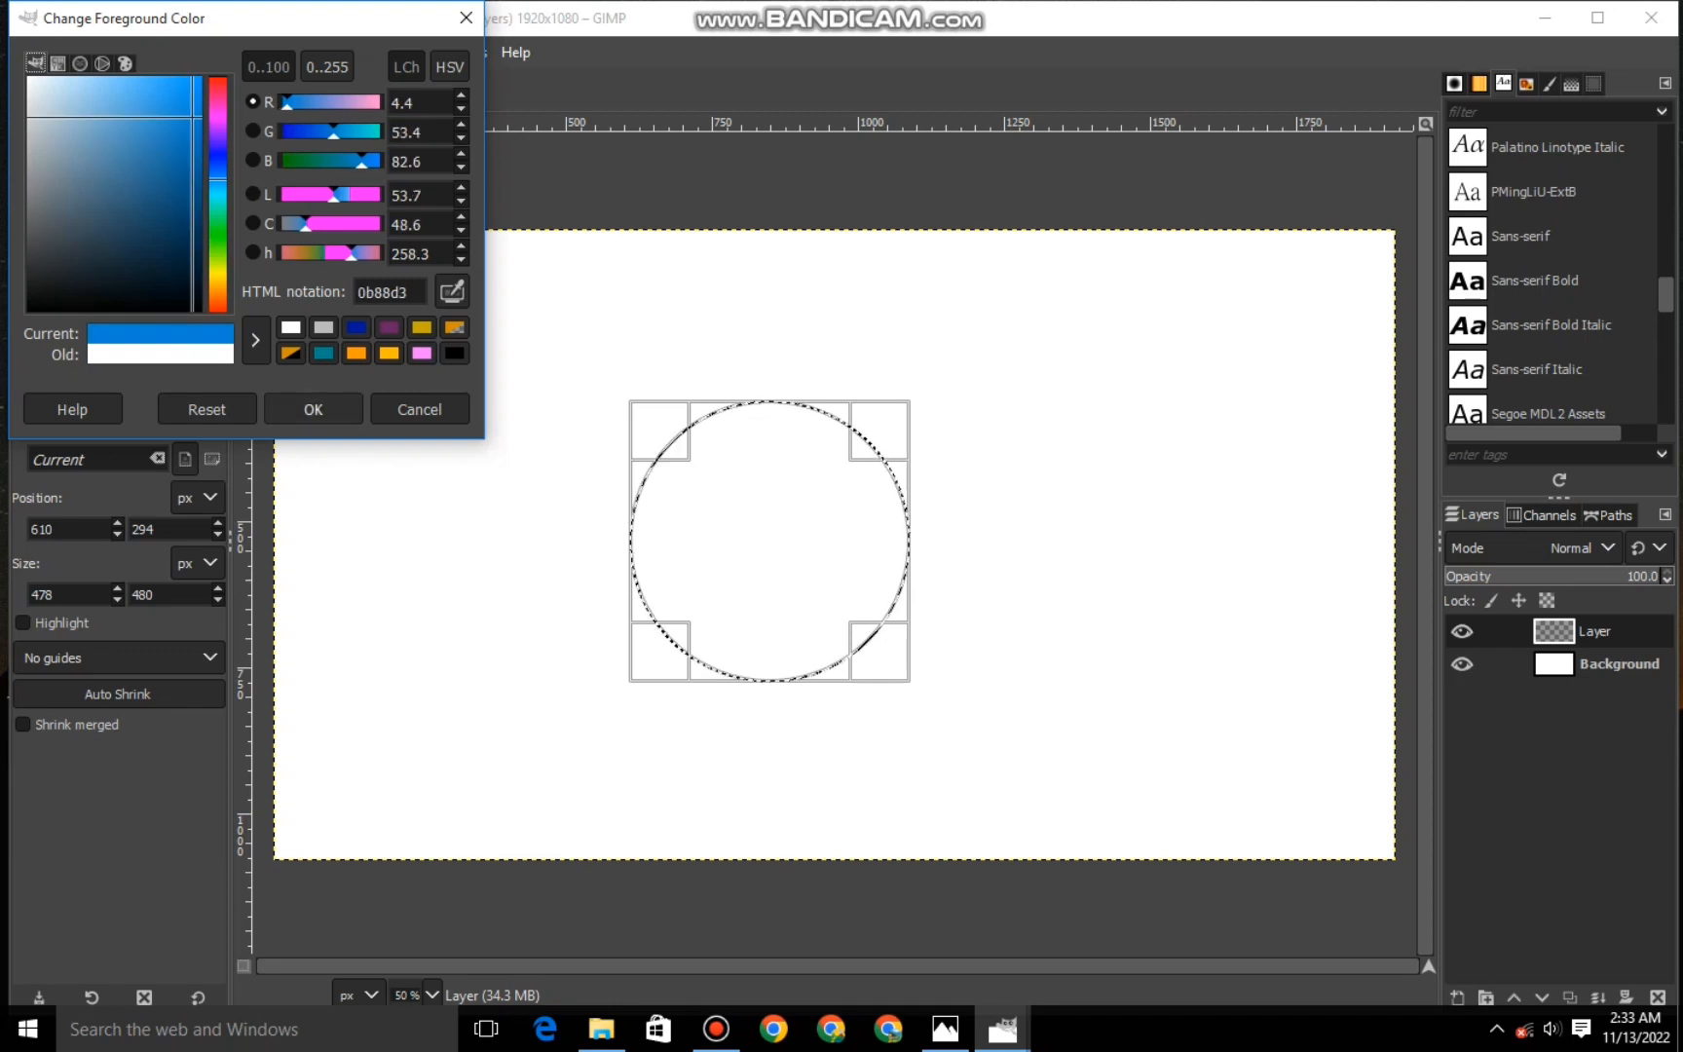
{"action": "left_click", "coordinate": [313, 409]}
Fill the circular selection with the foreground color and clear the selection.
{"action": "right_click", "coordinate": [924, 567]}
{"action": "mouse_move", "coordinate": [950, 619]}
{"action": "left_click", "coordinate": [1052, 740]}
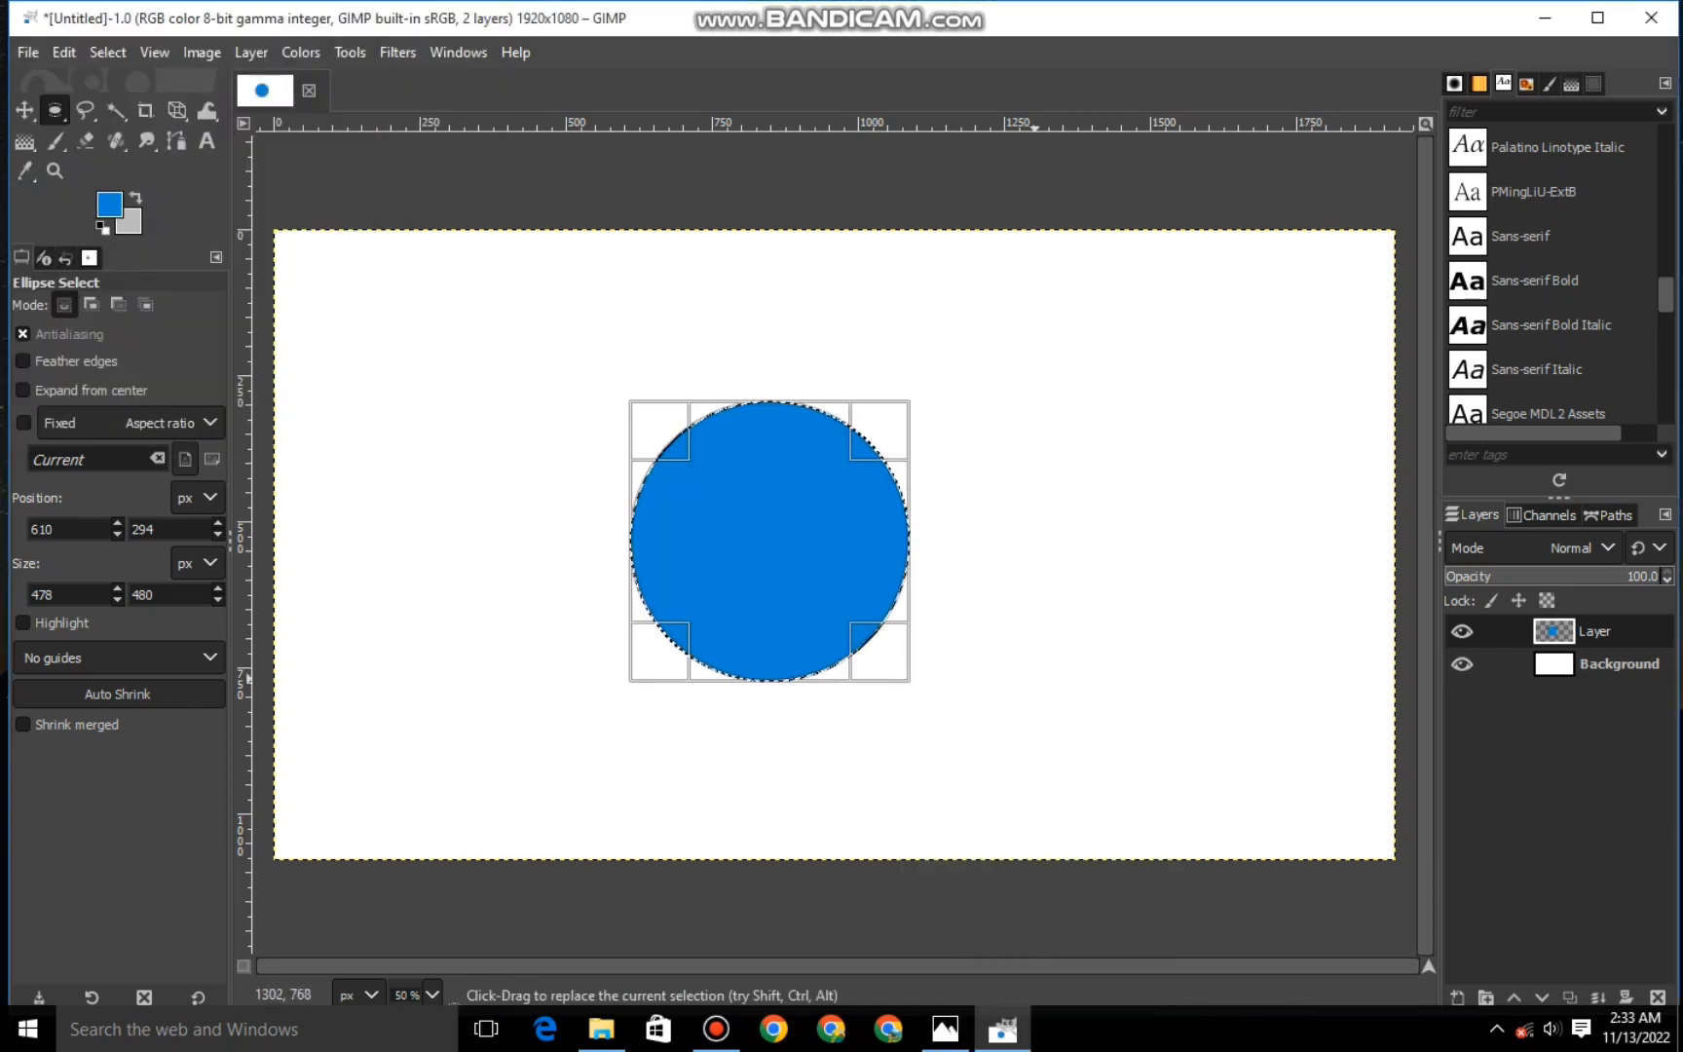
{"action": "left_click", "coordinate": [107, 52]}
{"action": "left_click", "coordinate": [131, 113]}
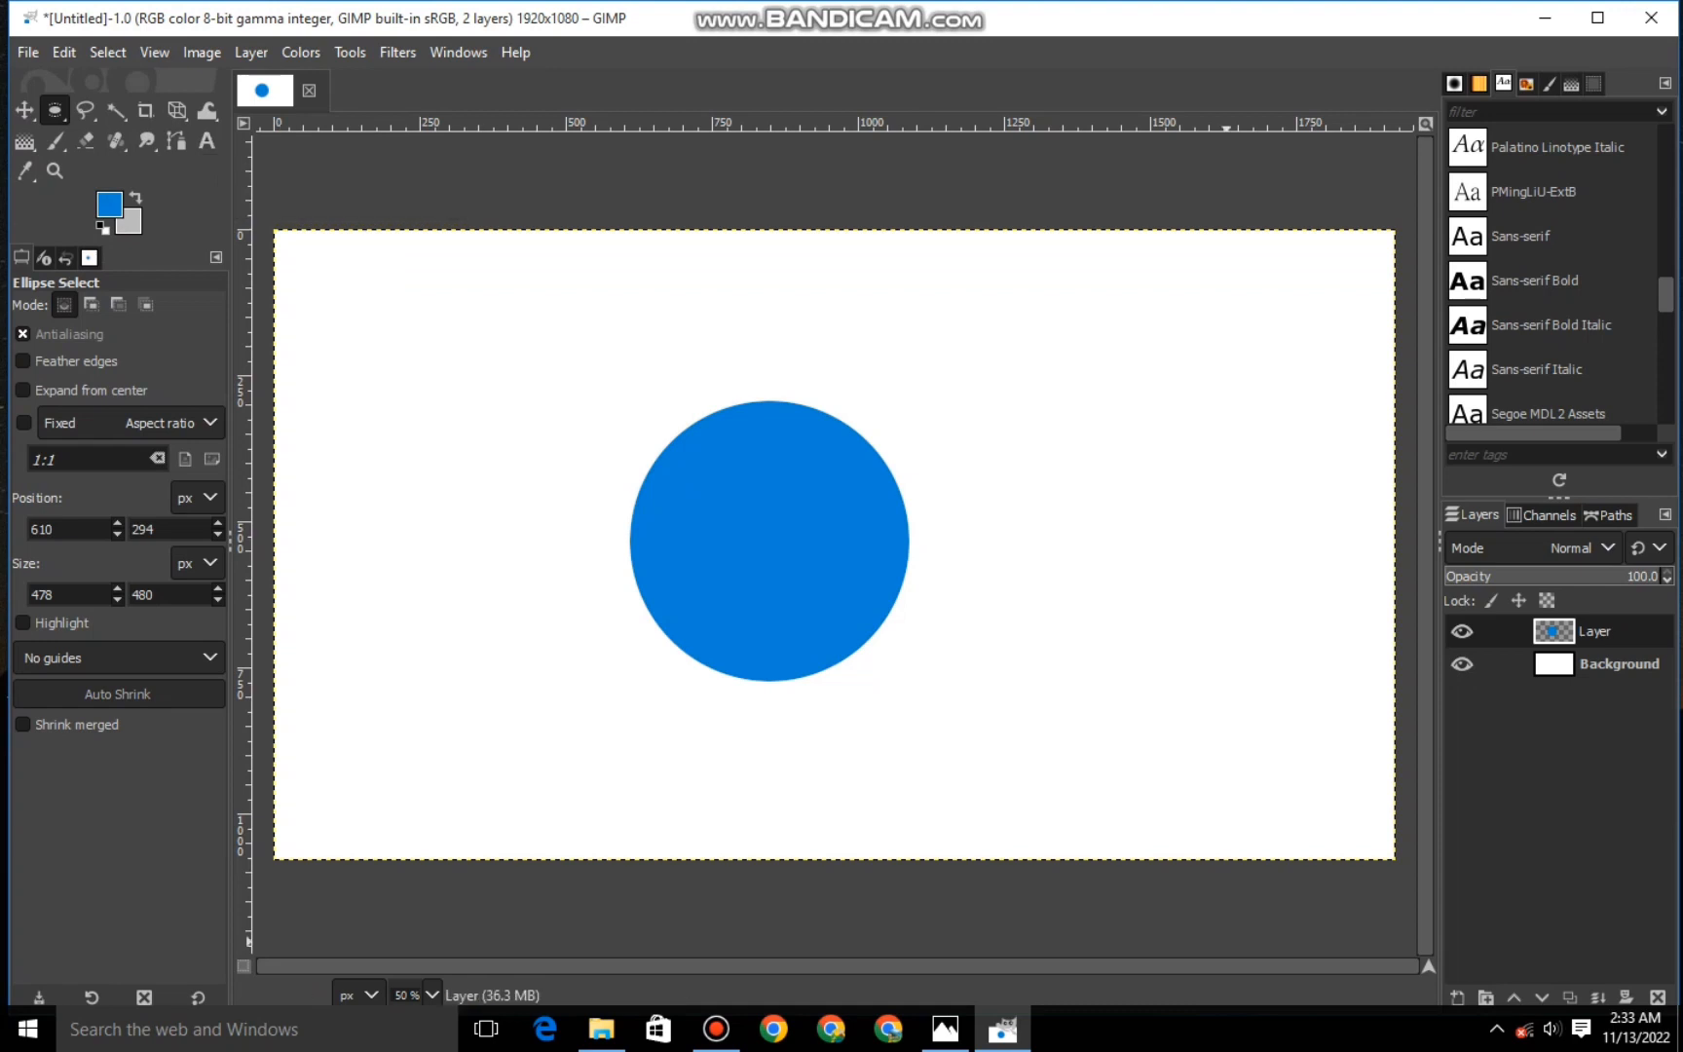
Add a new transparent layer and draw a closed, curved leaf-shaped path over the circle's upper-left edge.
{"action": "key", "text": "shift+ctrl+n"}
{"action": "key", "text": "Return"}
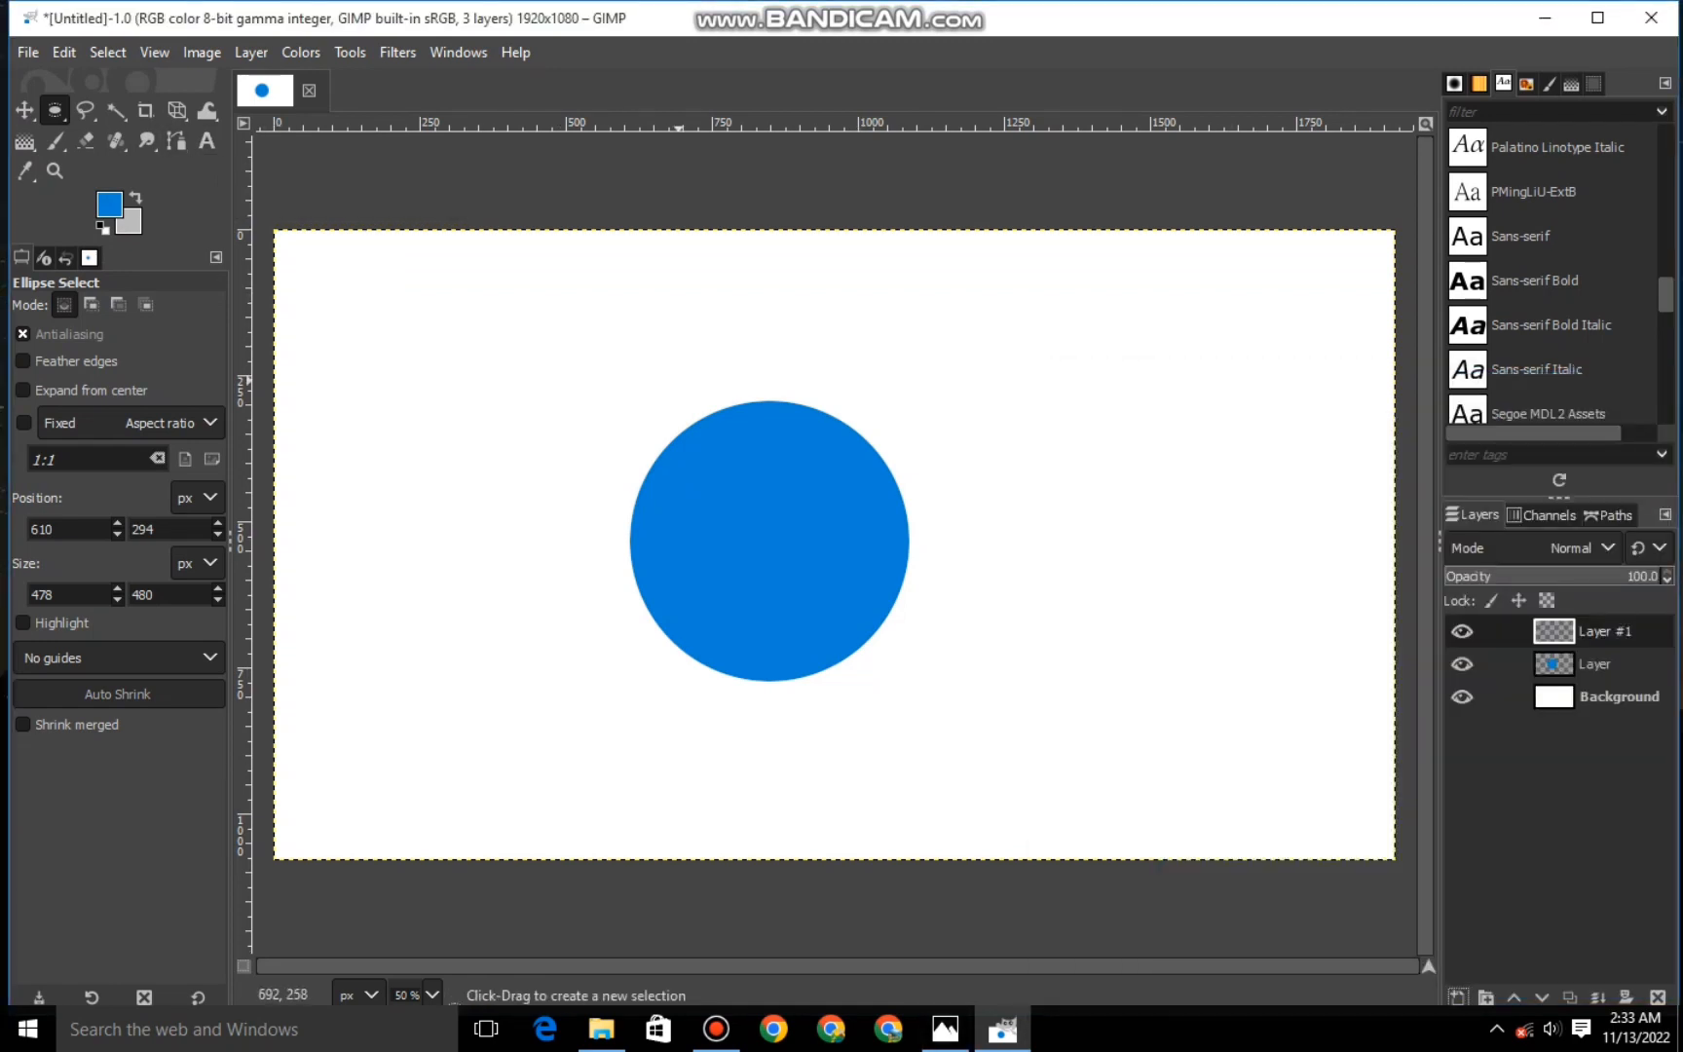
{"action": "left_click", "coordinate": [176, 141]}
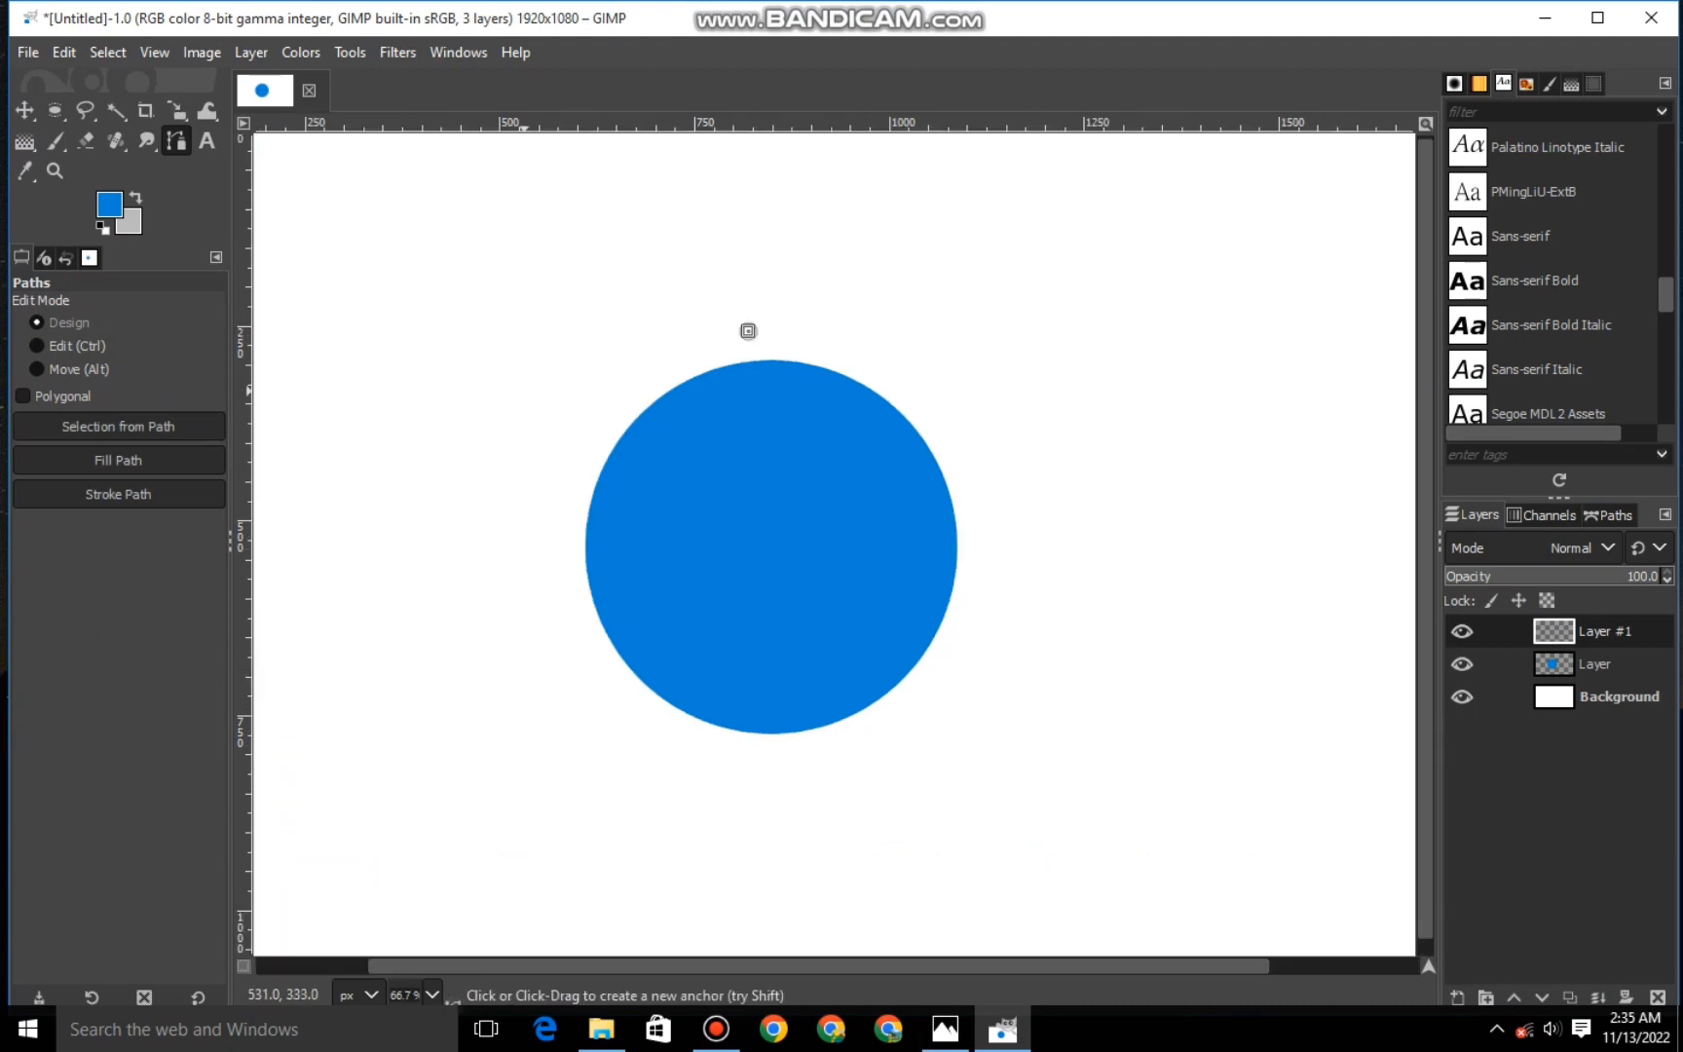
{"action": "left_click", "coordinate": [585, 414]}
{"action": "left_click_drag", "start_coordinate": [641, 385], "coordinate": [636, 373]}
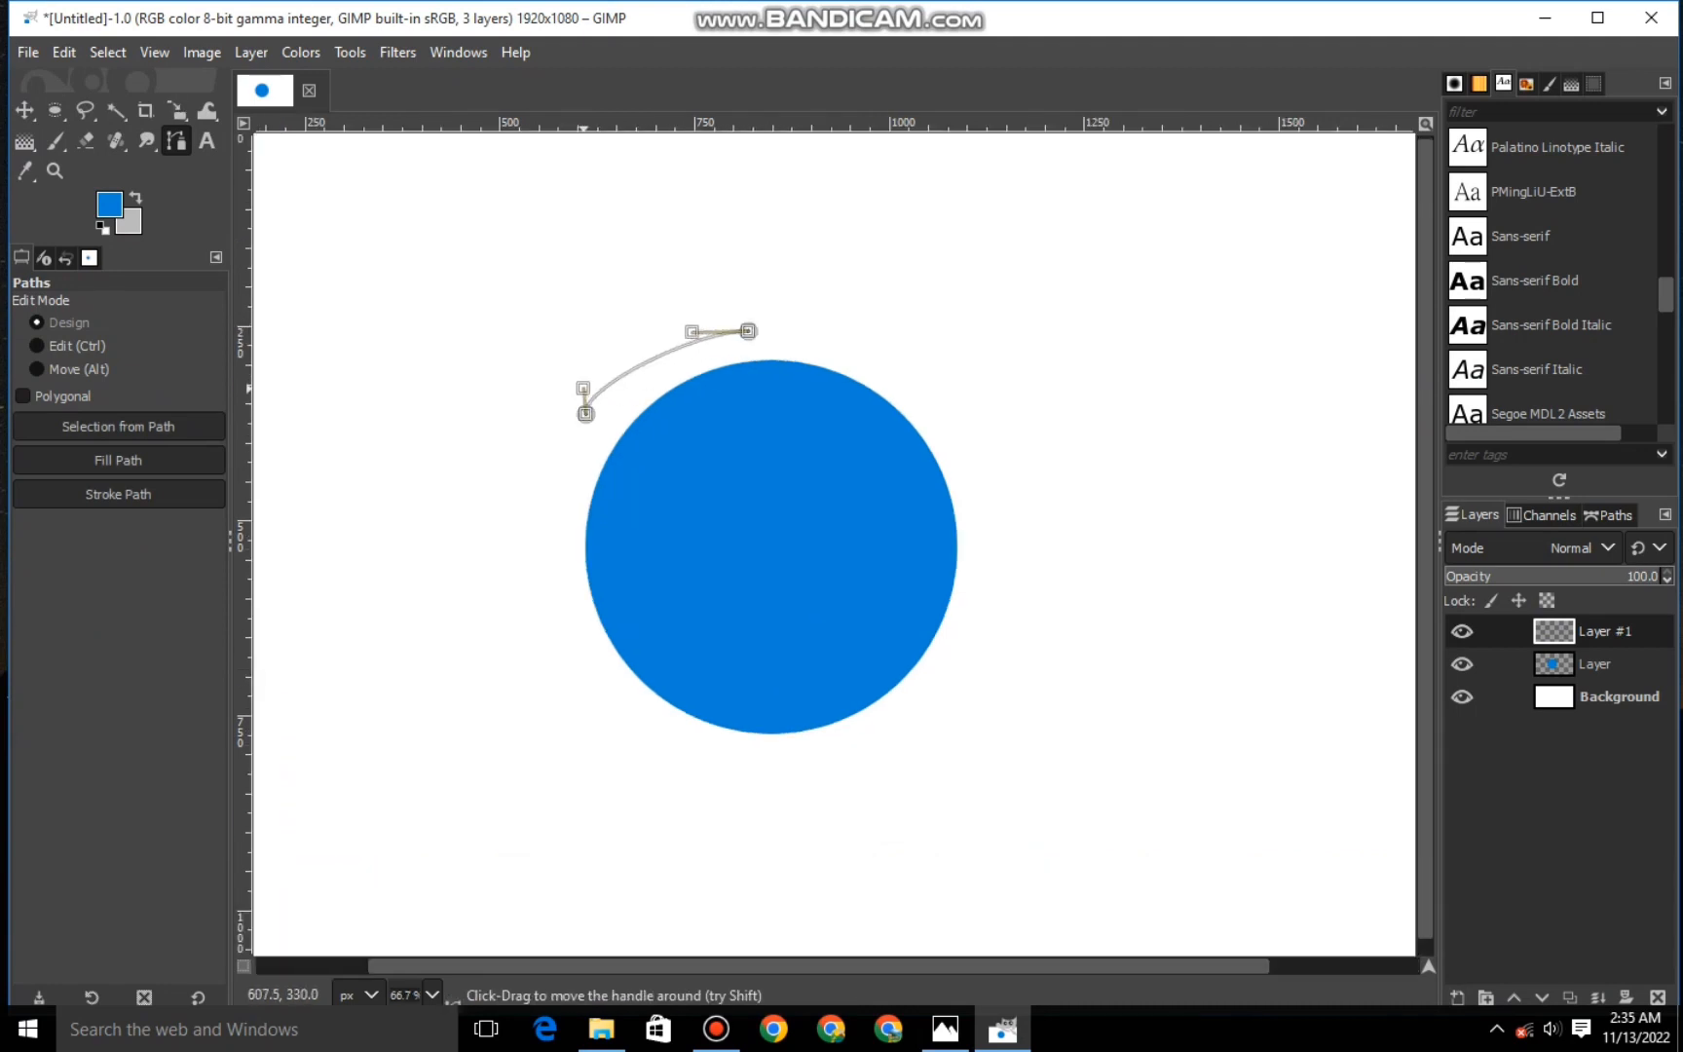
{"action": "left_click", "coordinate": [748, 331]}
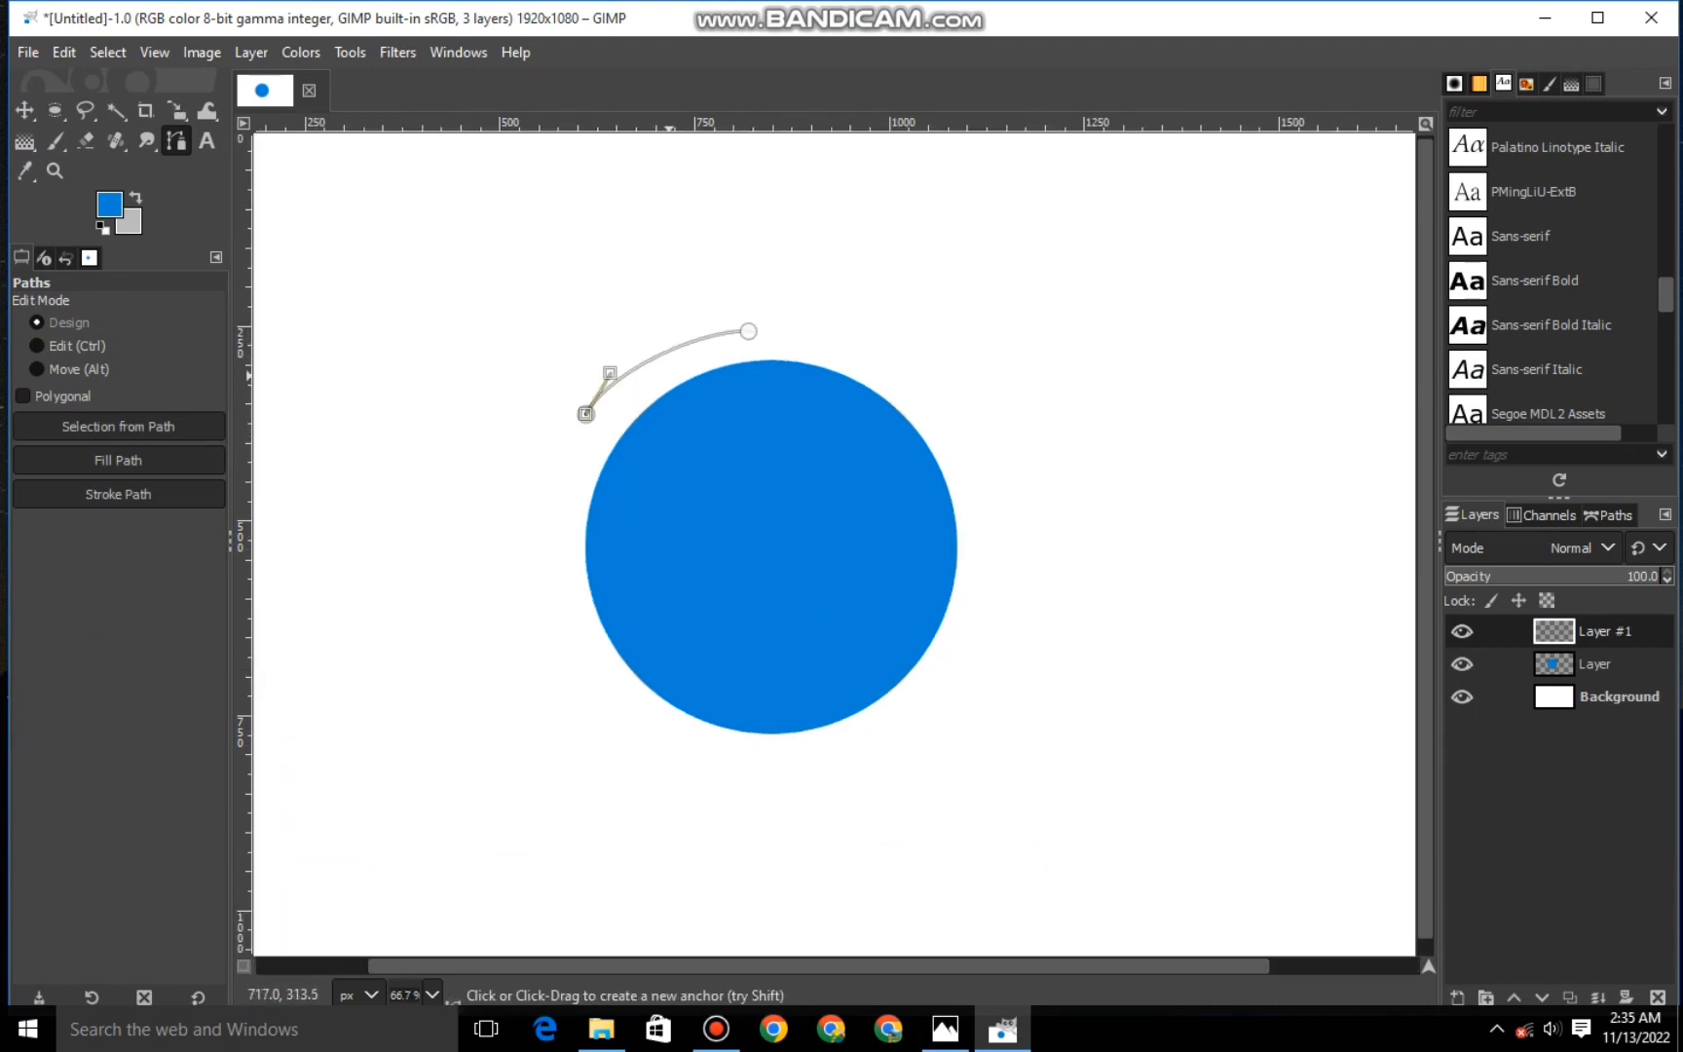
{"action": "left_click", "coordinate": [586, 414], "text": "ctrl"}
{"action": "left_click_drag", "start_coordinate": [610, 461], "coordinate": [642, 443]}
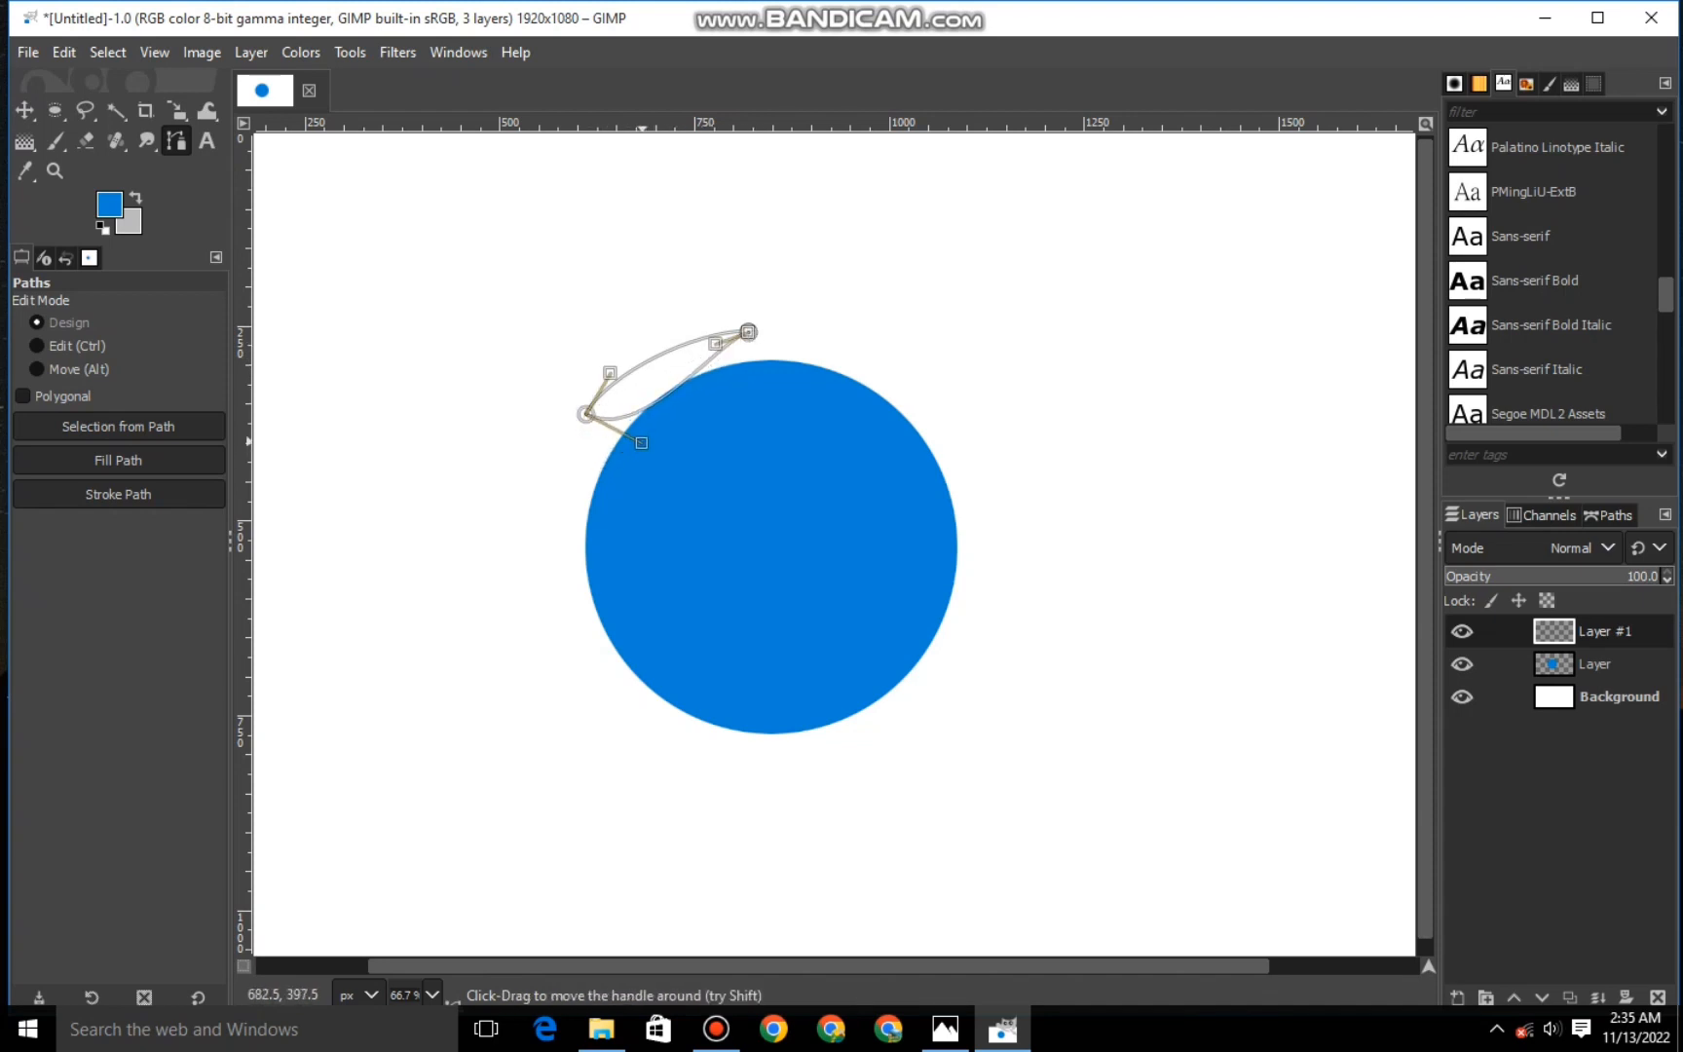
{"action": "left_click_drag", "start_coordinate": [704, 341], "coordinate": [697, 339]}
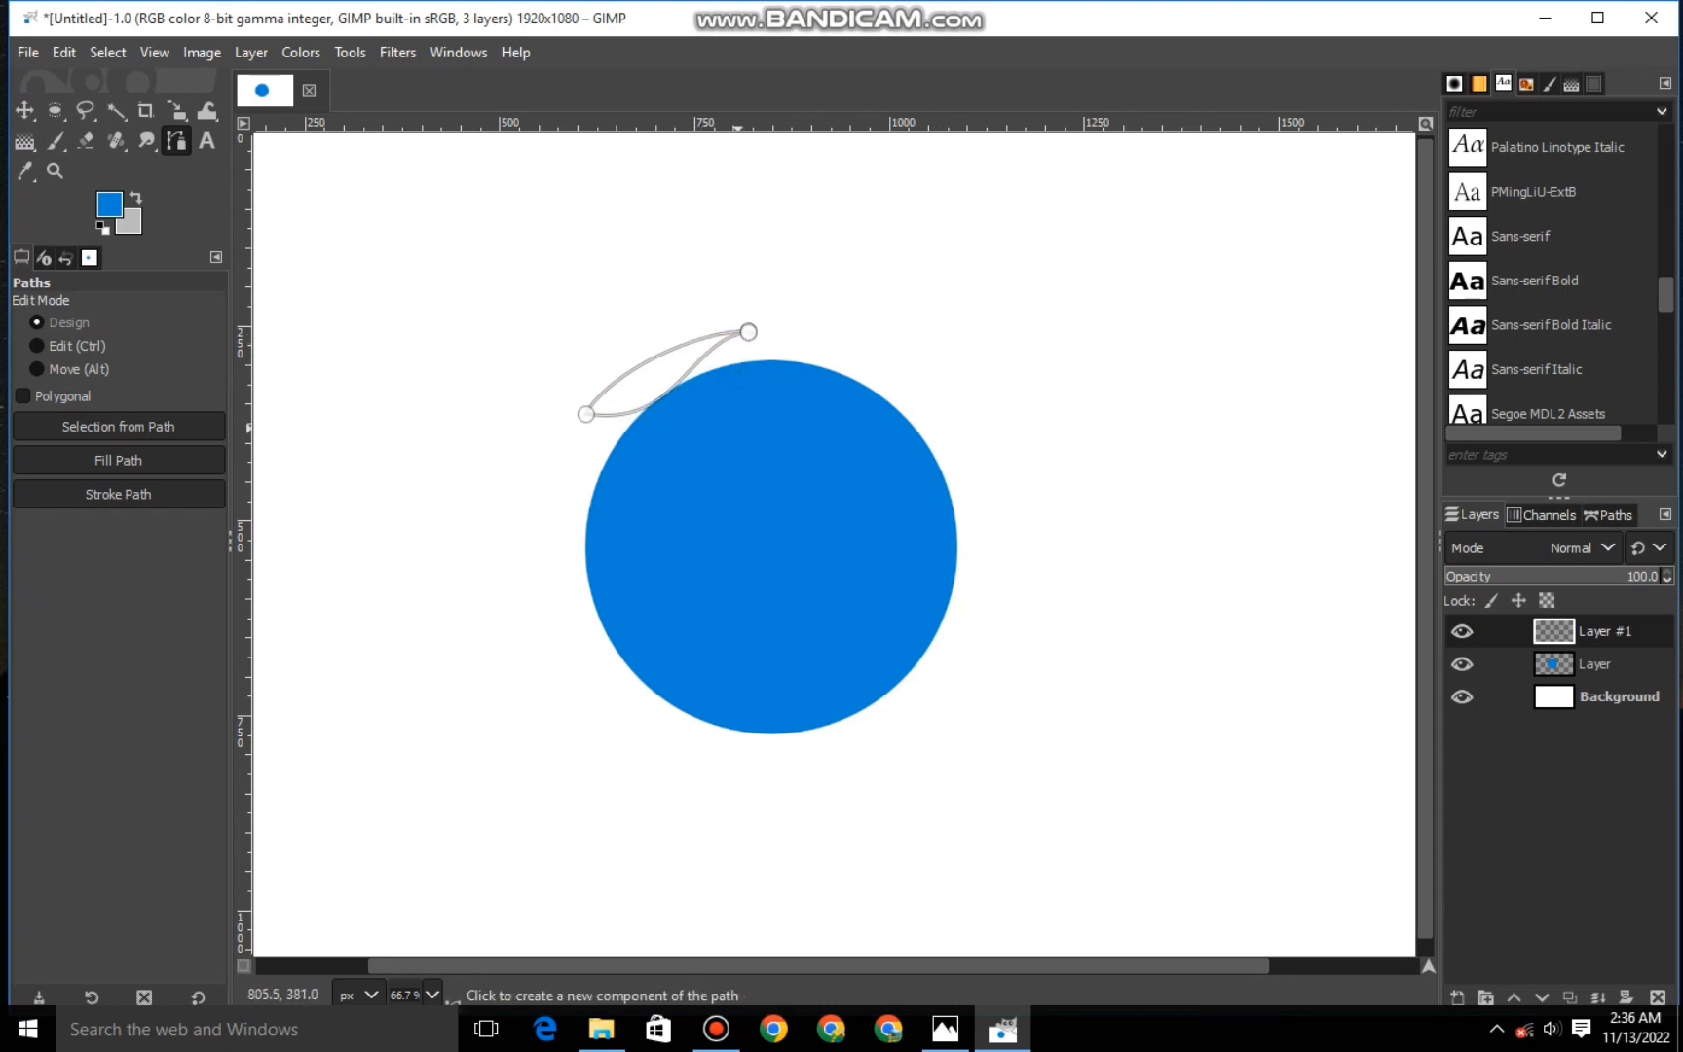
Convert the leaf path to a selection and set the background color to light blue 00c6e4.
{"action": "left_click", "coordinate": [176, 110]}
{"action": "left_click", "coordinate": [127, 222]}
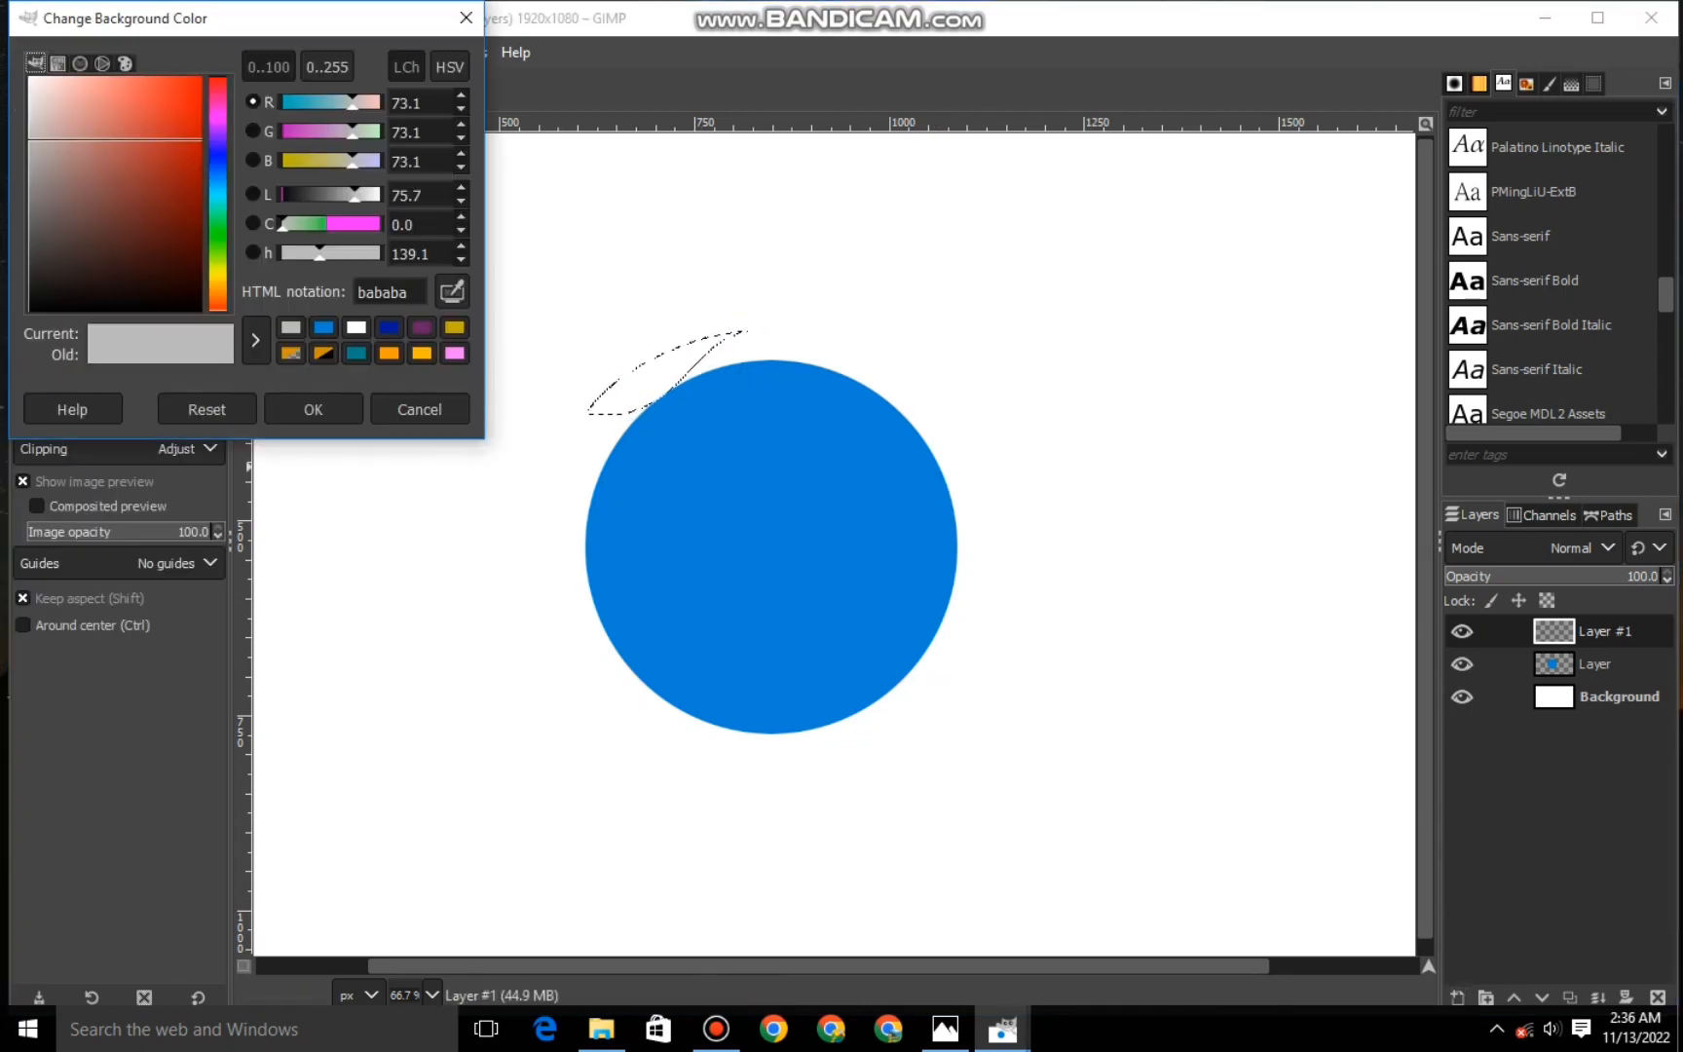
{"action": "left_click", "coordinate": [217, 192]}
{"action": "left_click_drag", "start_coordinate": [218, 192], "coordinate": [217, 185]}
{"action": "left_click", "coordinate": [200, 98]}
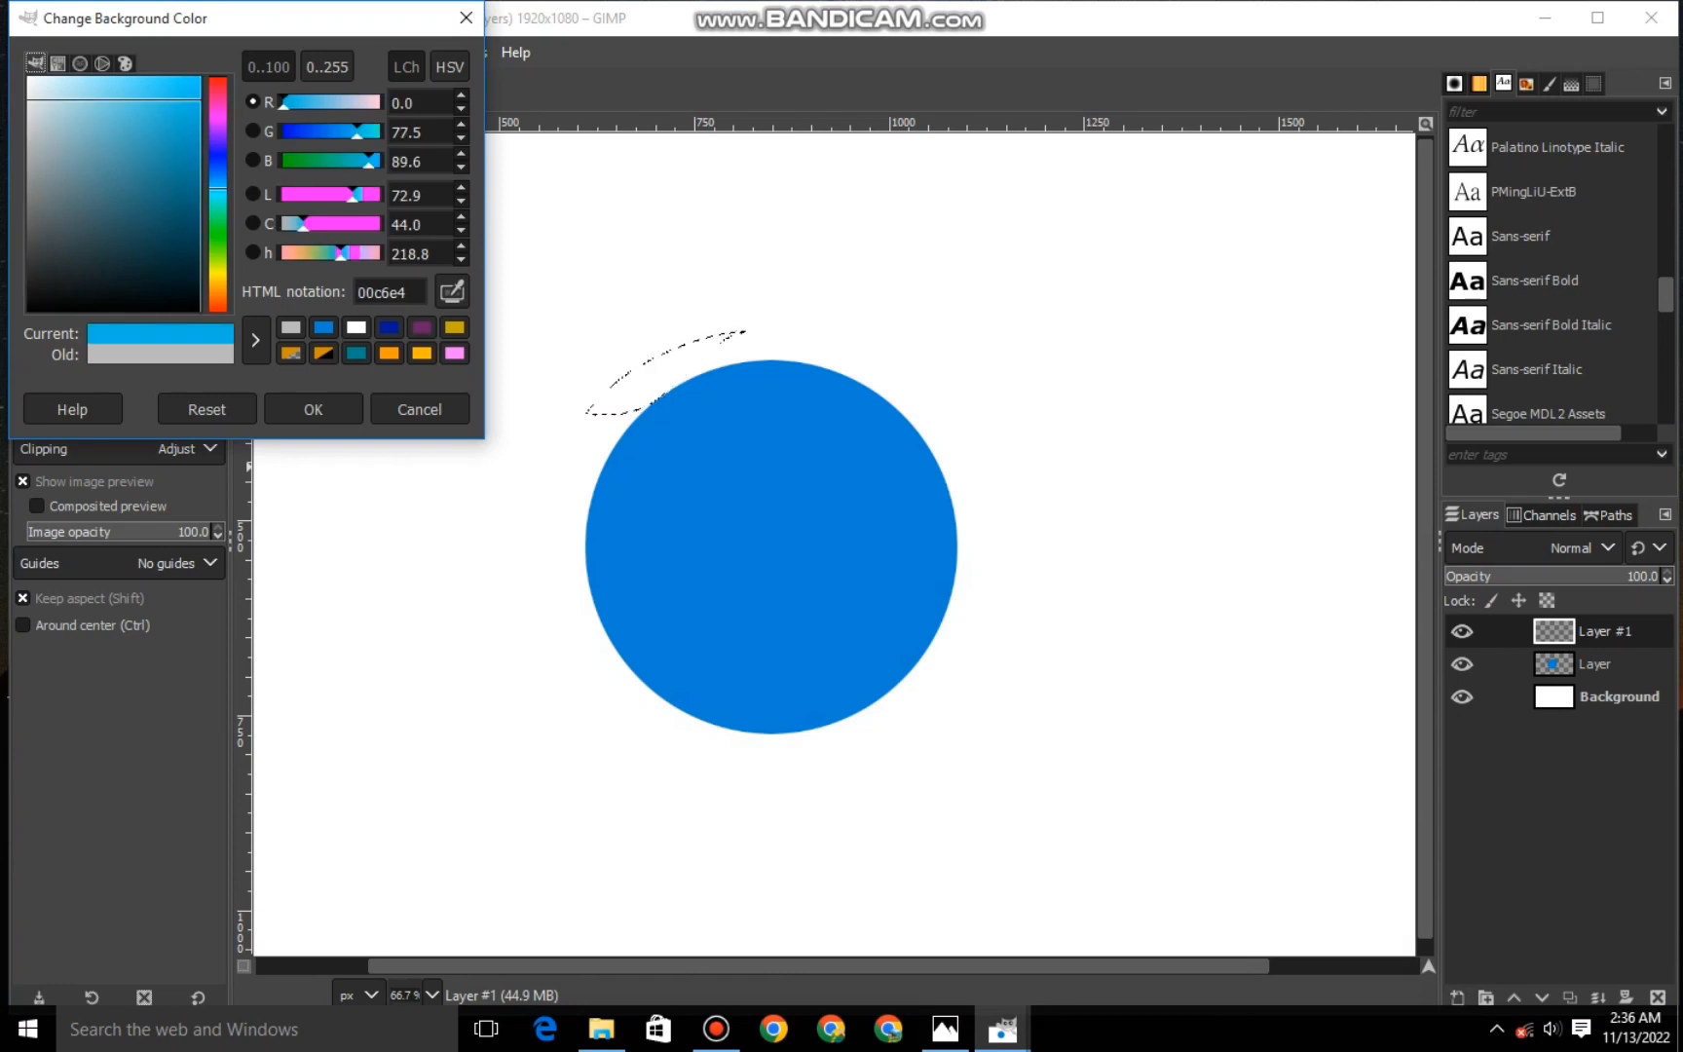
{"action": "left_click", "coordinate": [313, 409]}
Fill the leaf selection with a linear foreground-to-background gradient and clear the selection.
{"action": "left_click", "coordinate": [25, 141]}
{"action": "left_click", "coordinate": [601, 385]}
{"action": "mouse_move", "coordinate": [601, 385]}
{"action": "left_mouse_down"}
{"action": "mouse_move", "coordinate": [702, 347]}
{"action": "mouse_move", "coordinate": [588, 403]}
{"action": "left_mouse_up"}
{"action": "left_click", "coordinate": [24, 110]}
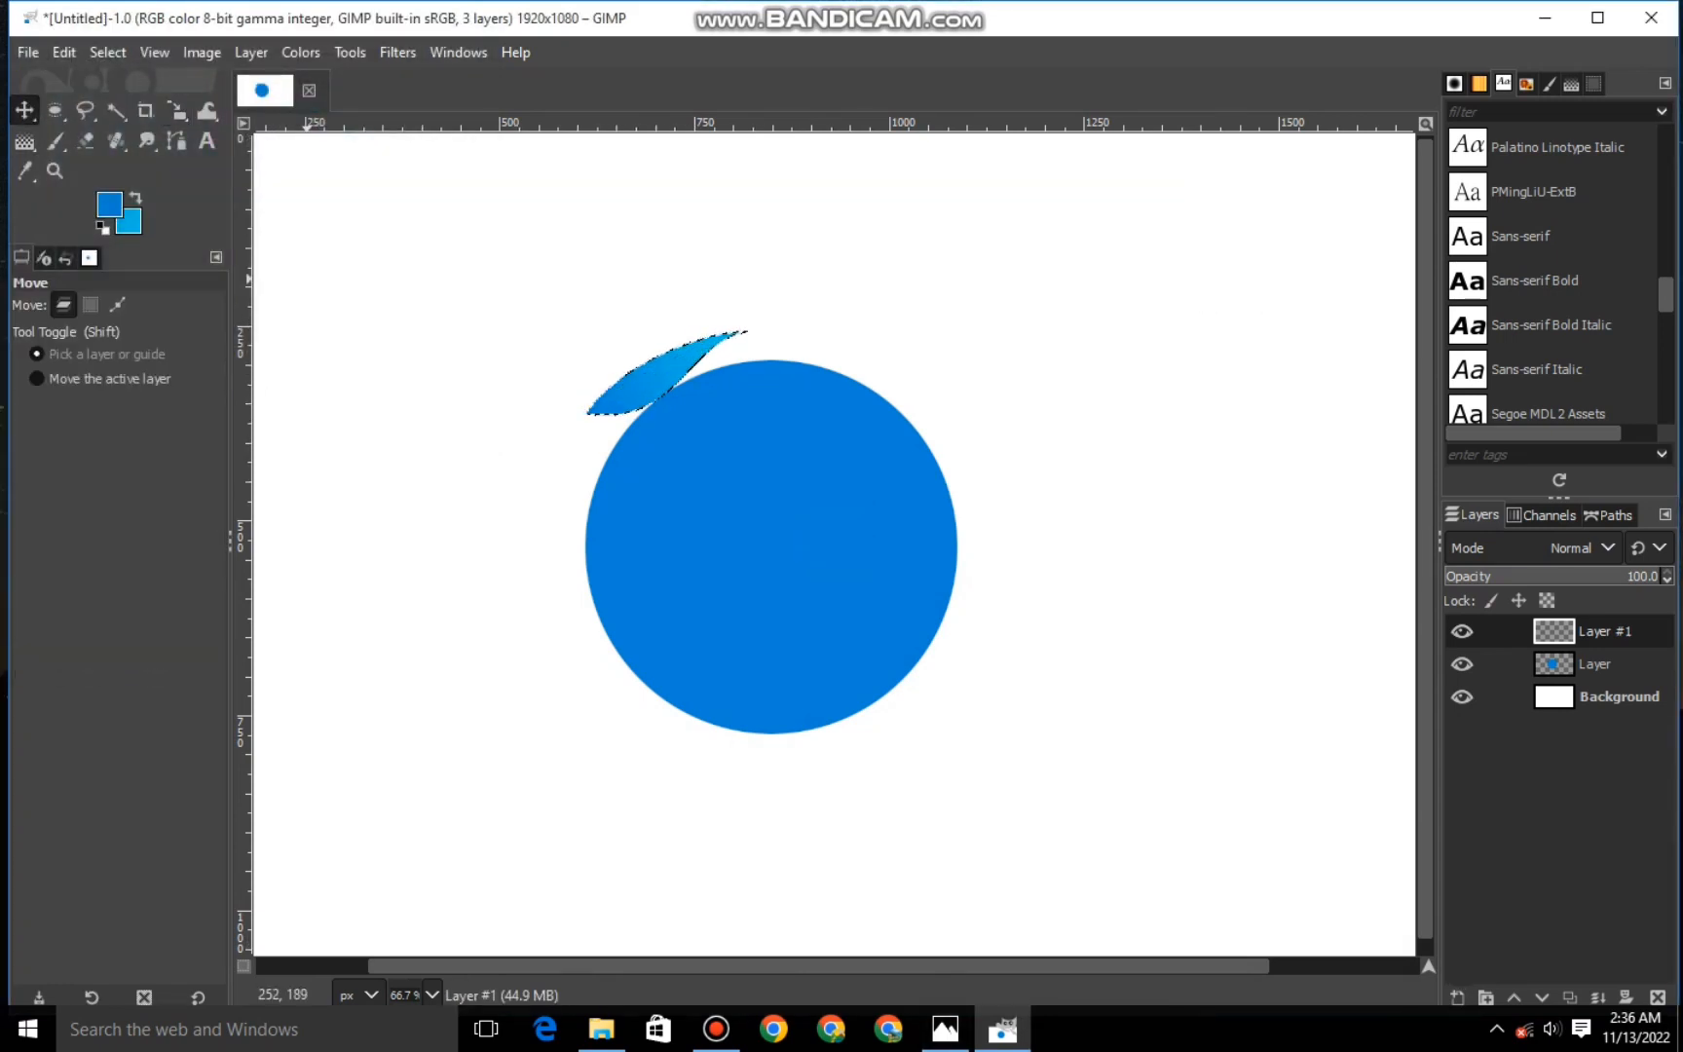
{"action": "left_click", "coordinate": [107, 52]}
{"action": "left_click", "coordinate": [132, 116]}
Select the leaf with Fuzzy Select, scale it to 284 × 149 px and merge it back into its layer.
{"action": "left_click", "coordinate": [176, 111]}
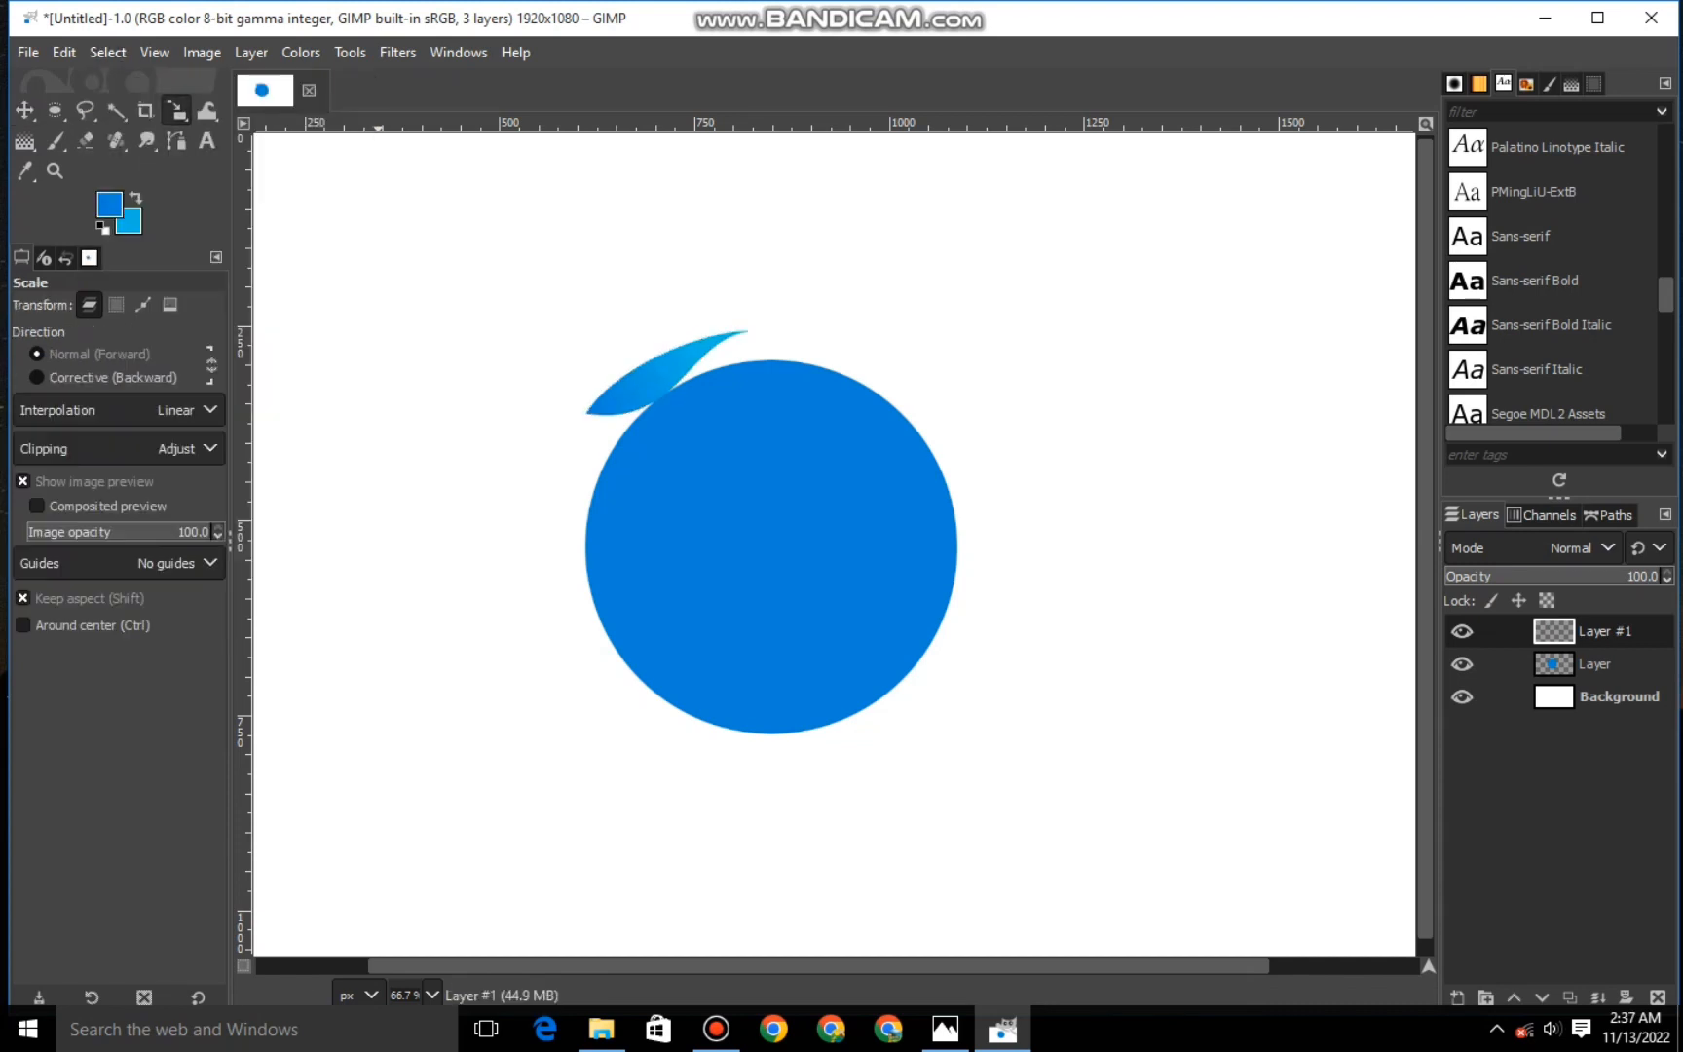
{"action": "left_click", "coordinate": [858, 552]}
{"action": "left_click", "coordinate": [116, 110]}
{"action": "left_click", "coordinate": [638, 385]}
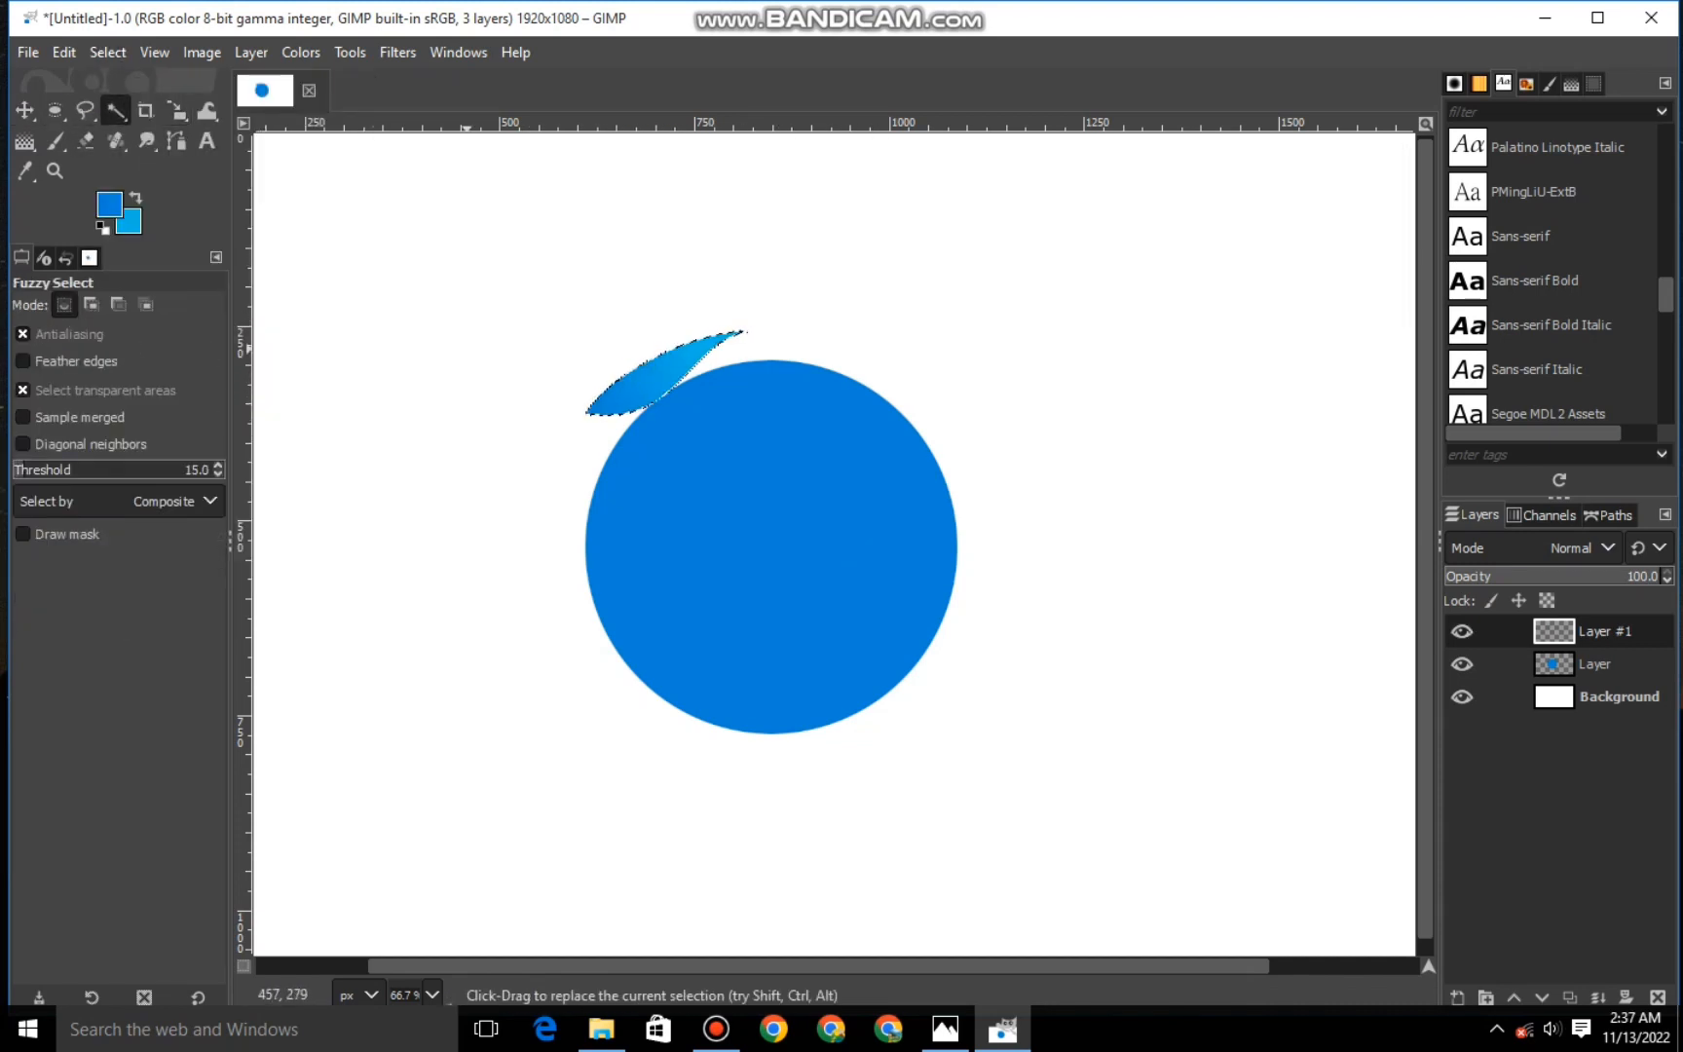
{"action": "left_click", "coordinate": [176, 110]}
{"action": "left_click", "coordinate": [682, 386]}
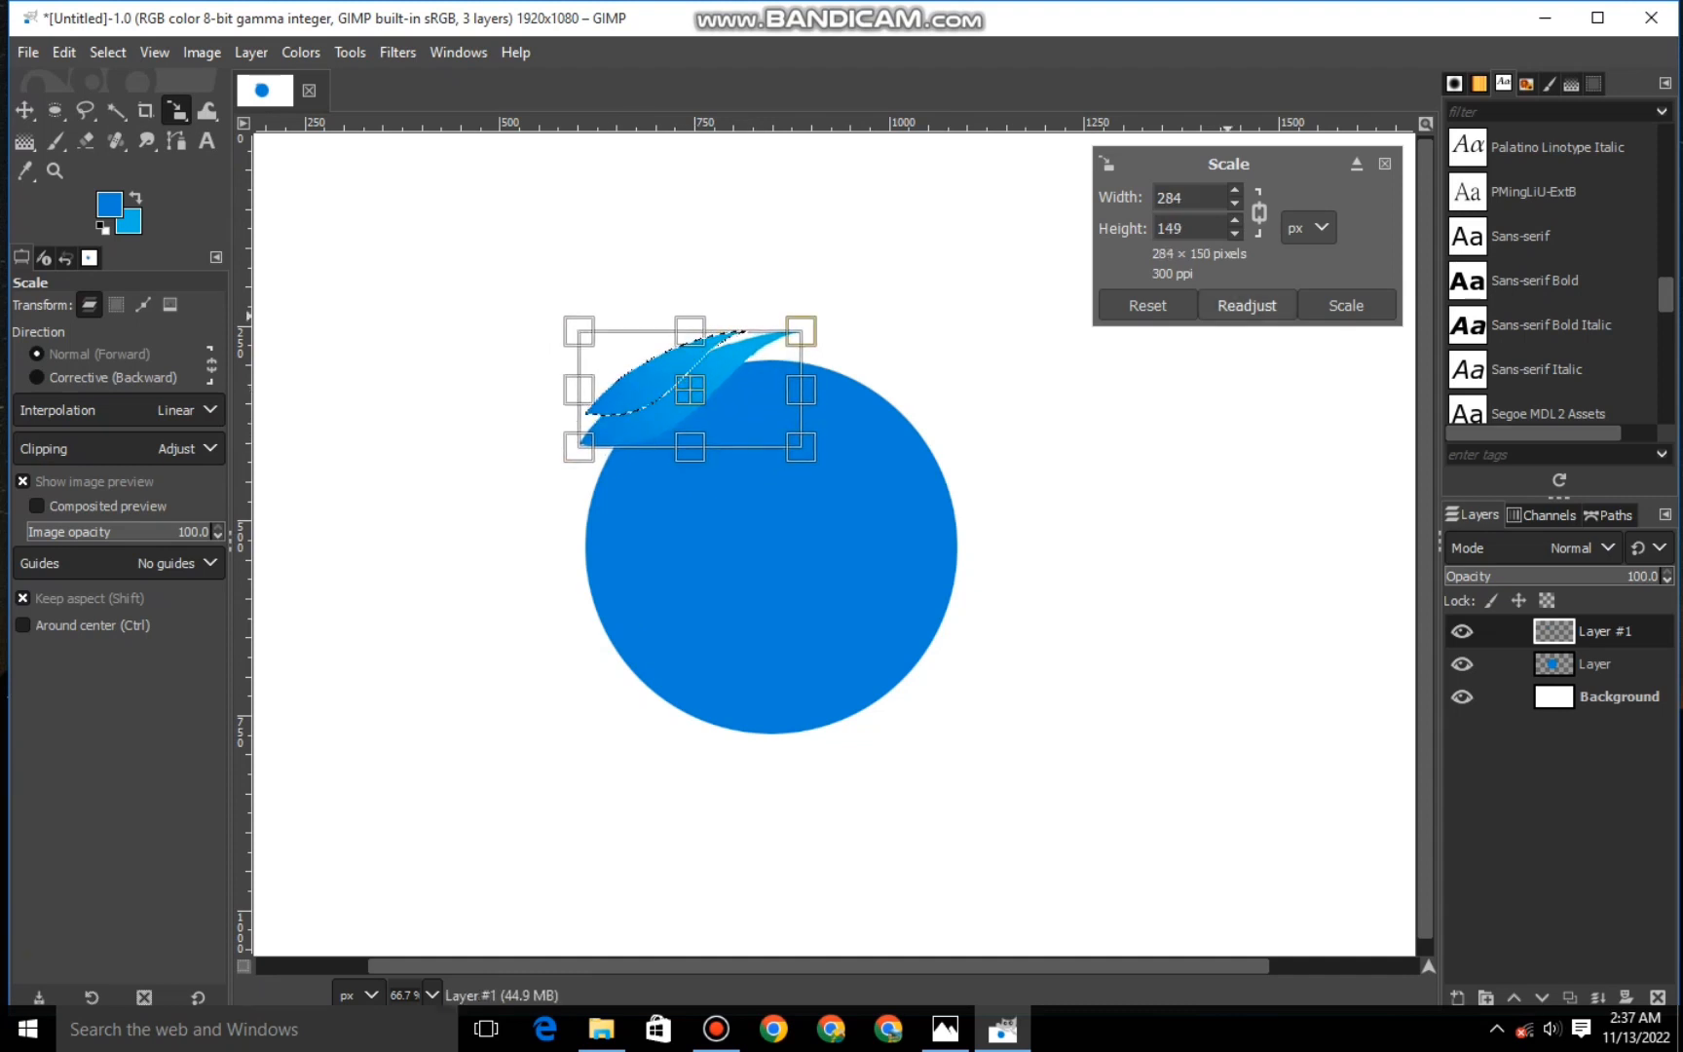
{"action": "left_click", "coordinate": [1335, 306]}
{"action": "left_click", "coordinate": [1598, 996]}
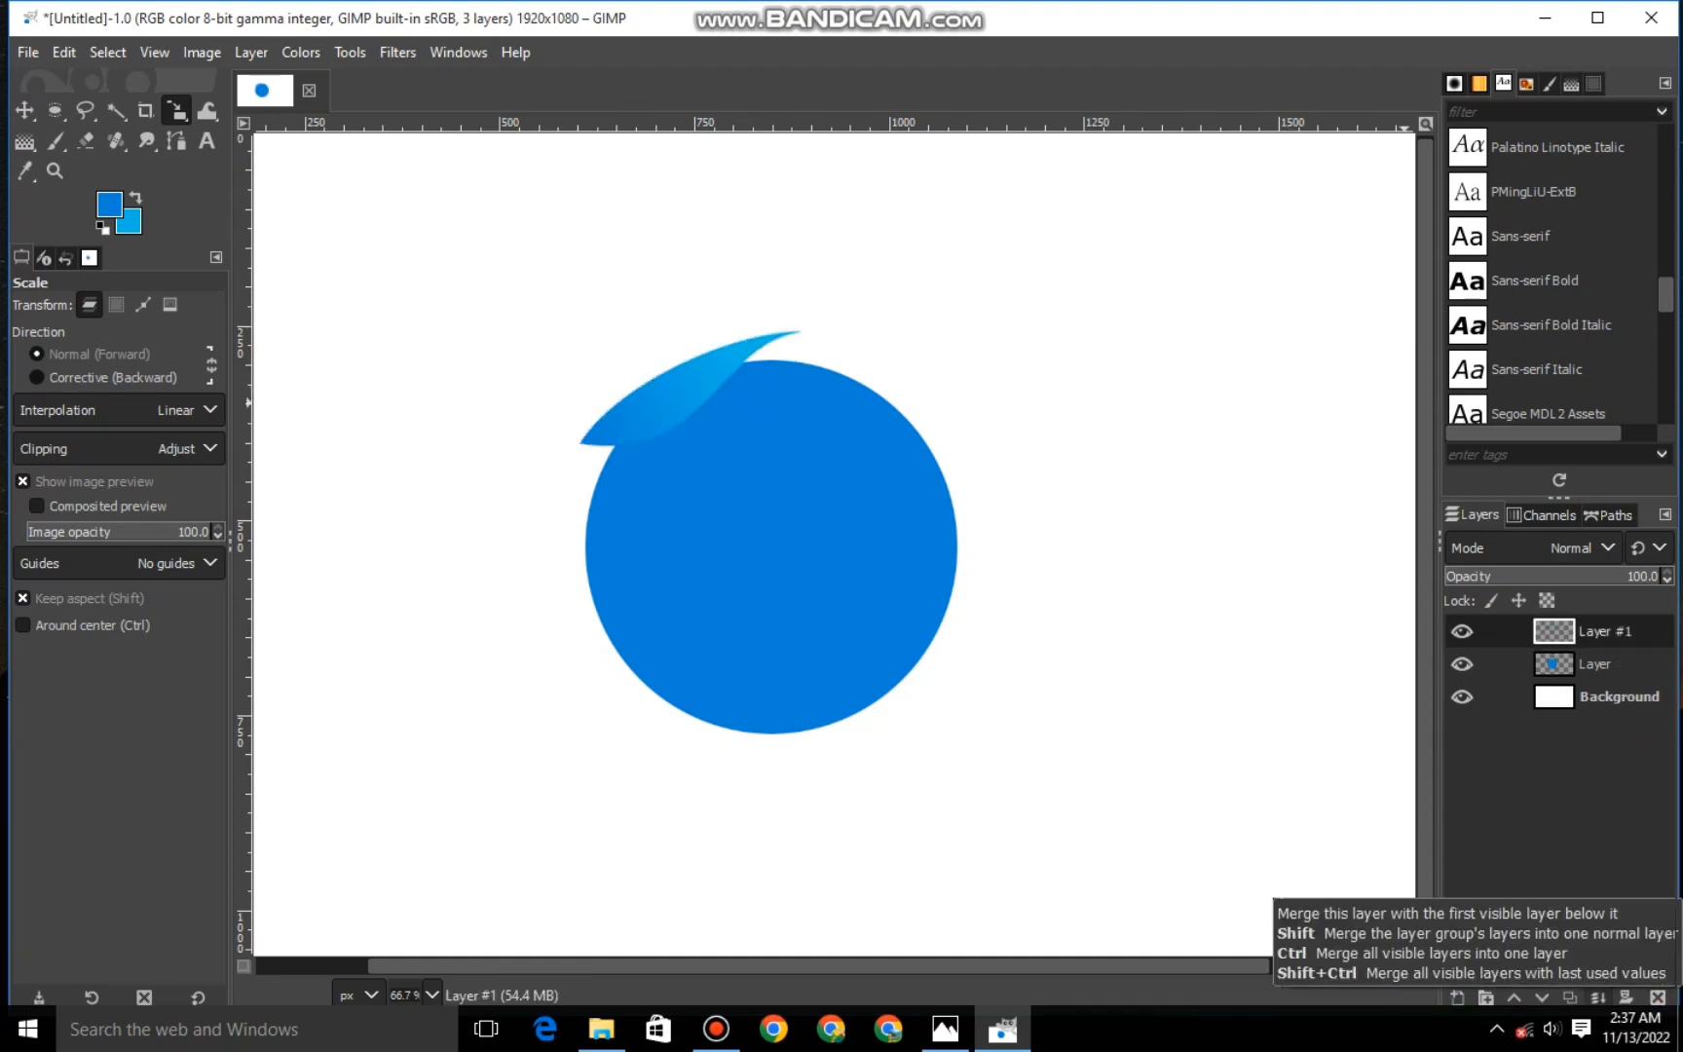
{"action": "left_click", "coordinate": [1462, 632]}
{"action": "left_click", "coordinate": [1462, 632]}
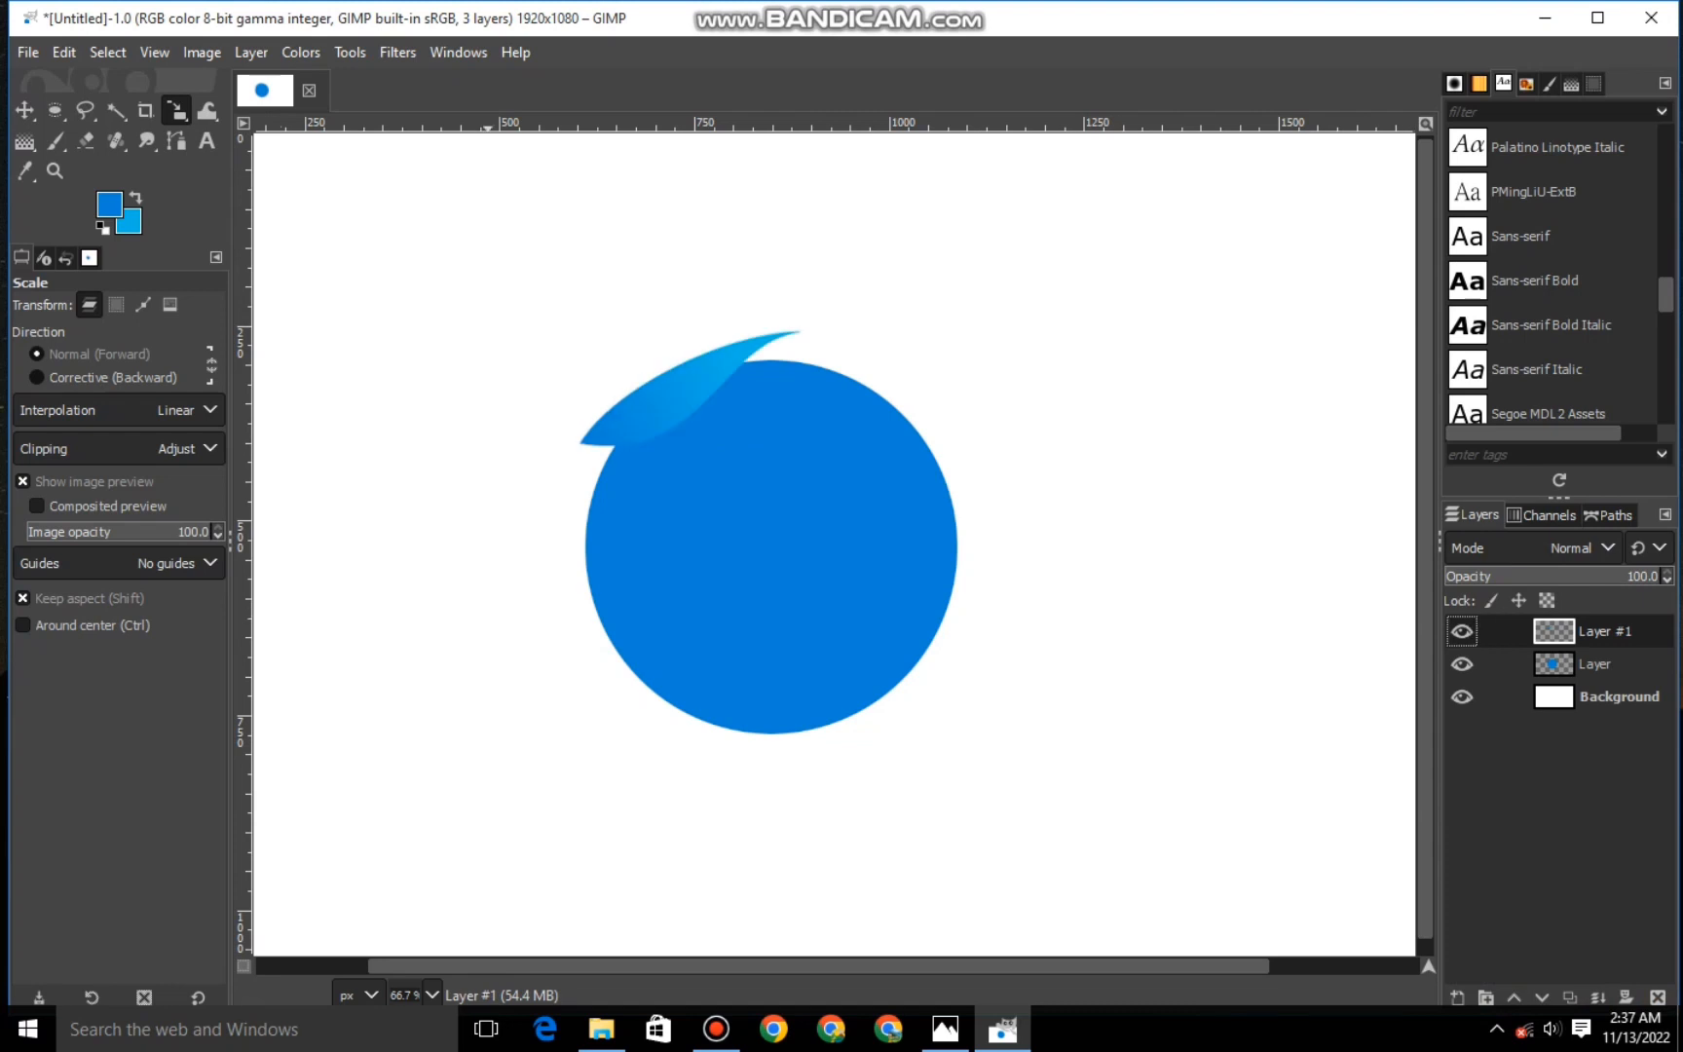
{"action": "left_click", "coordinate": [398, 52]}
{"action": "key", "text": "Escape"}
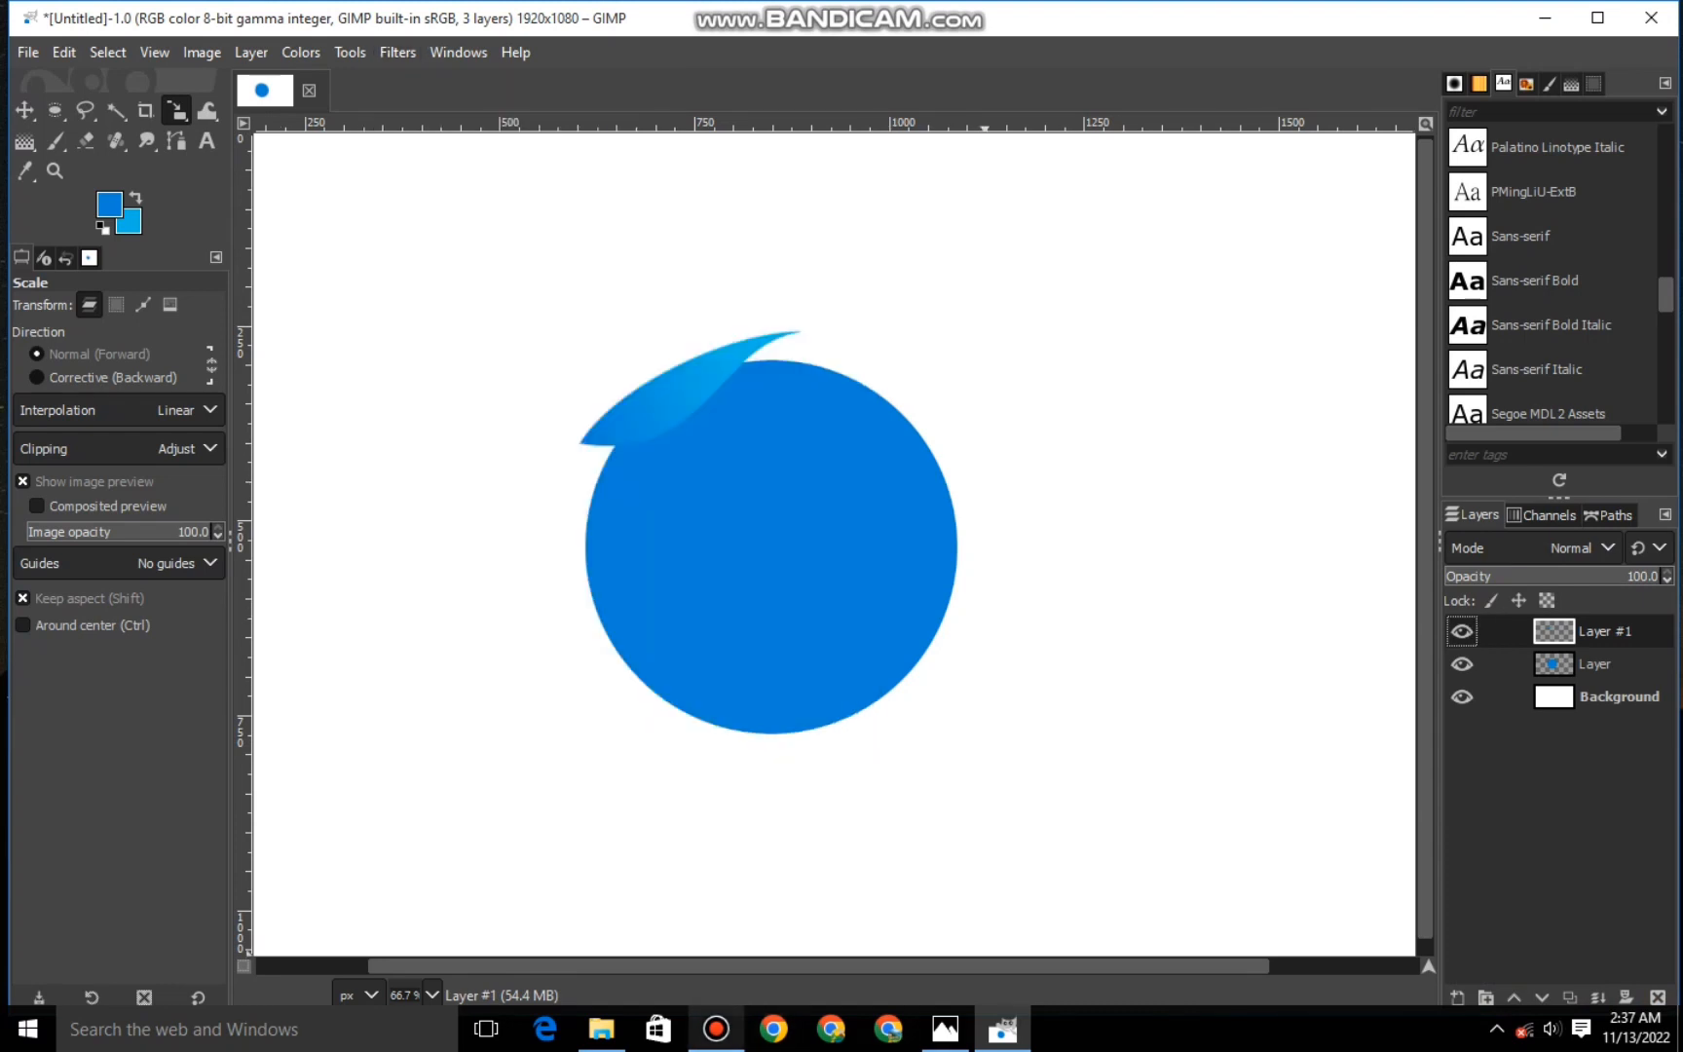
Add a new layer and draw an S-curved path across the circle from its left edge to its upper-right edge.
{"action": "key", "text": "b"}
{"action": "left_click", "coordinate": [1457, 997], "text": "shift"}
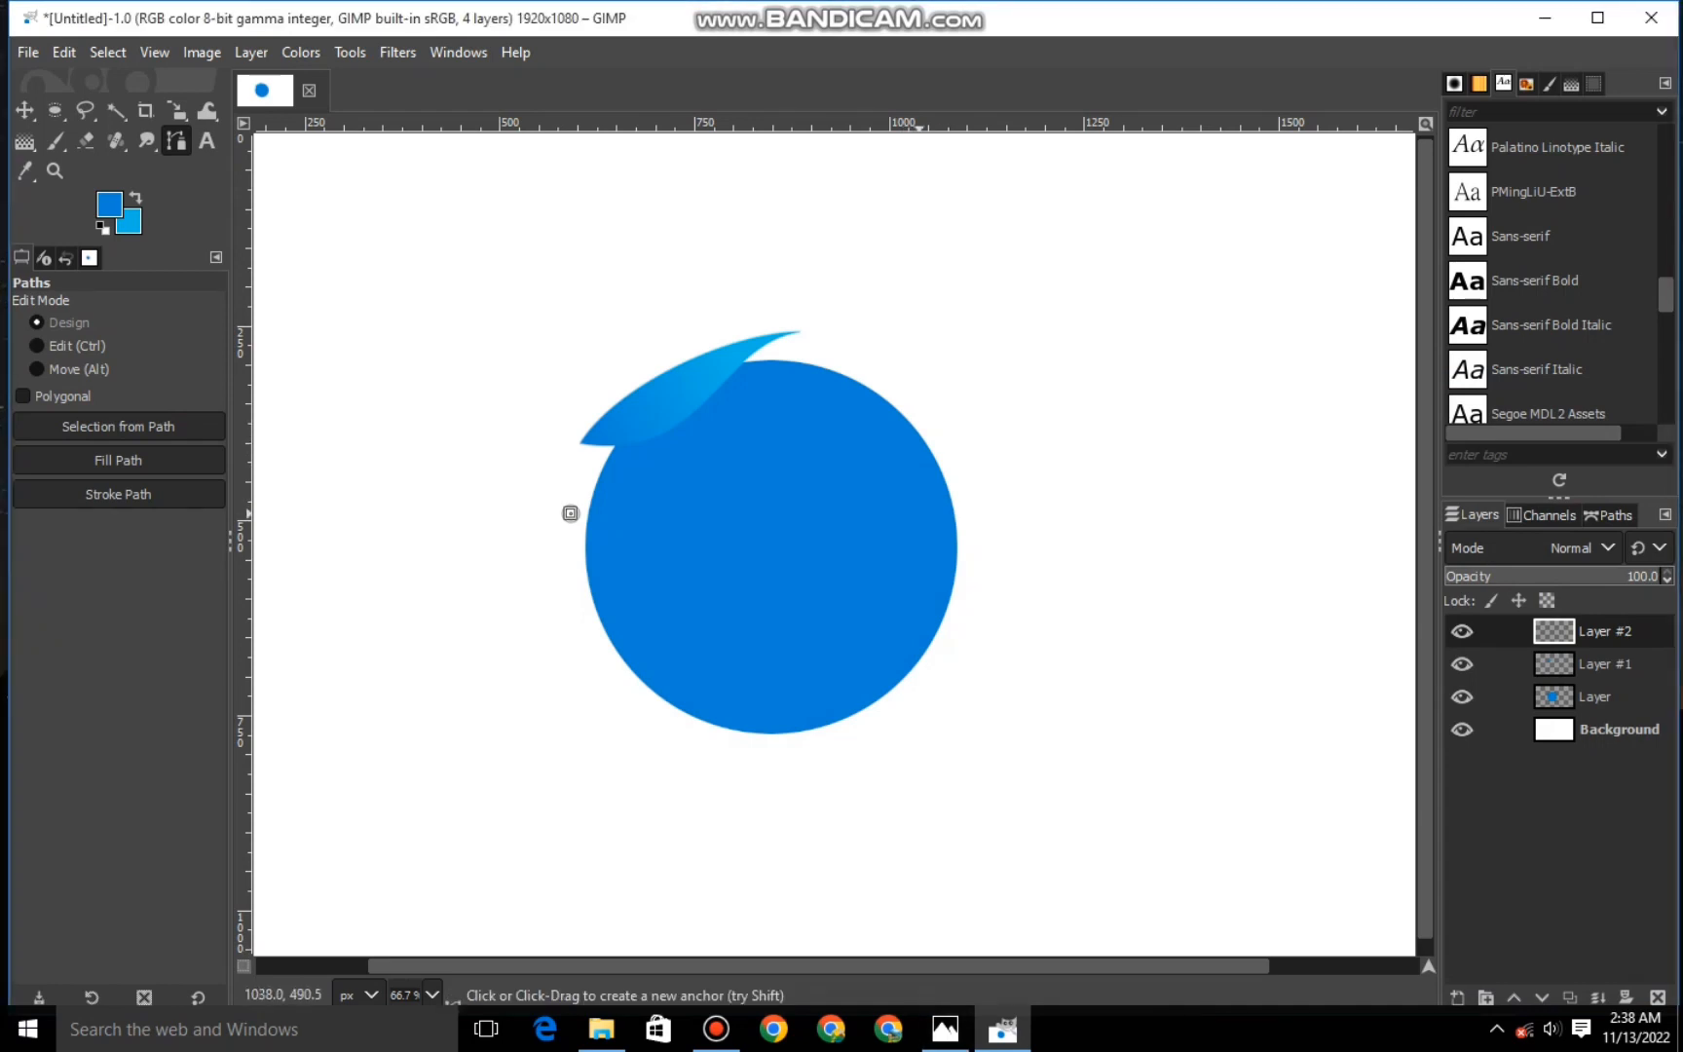
{"action": "left_click", "coordinate": [941, 444]}
{"action": "left_click_drag", "start_coordinate": [665, 495], "coordinate": [664, 445]}
{"action": "left_click_drag", "start_coordinate": [880, 446], "coordinate": [881, 522]}
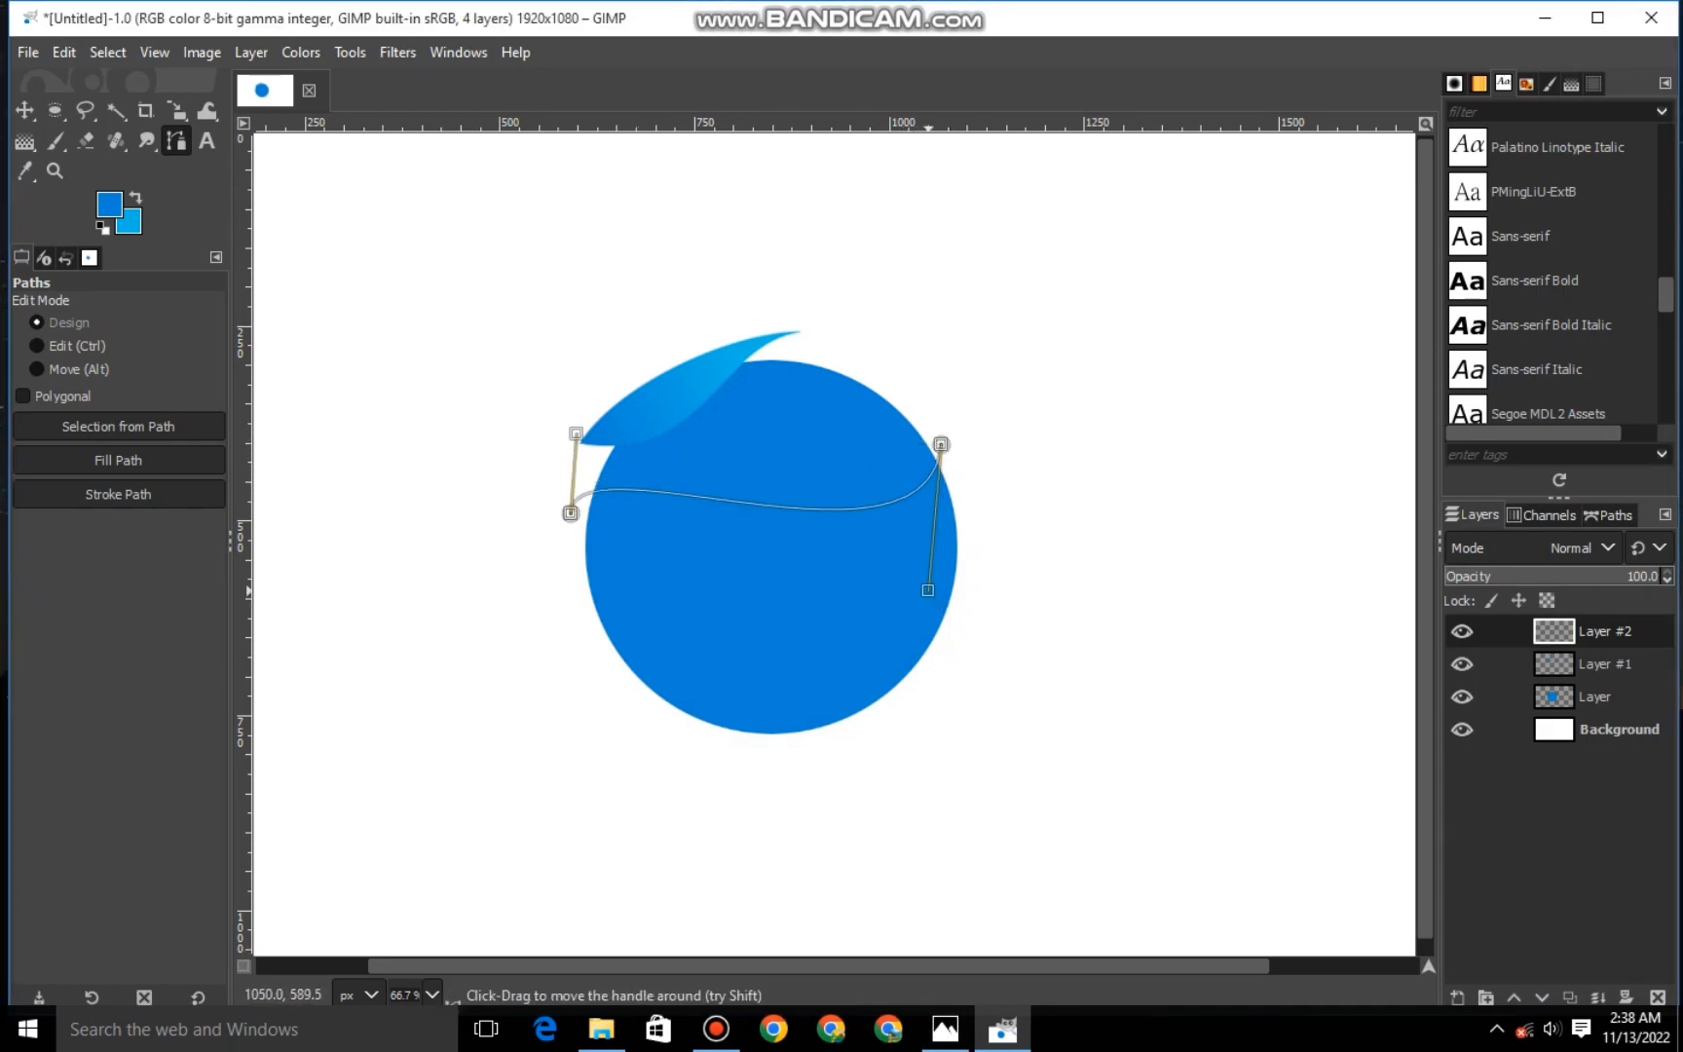
{"action": "left_click_drag", "start_coordinate": [576, 432], "coordinate": [640, 542]}
{"action": "left_click_drag", "start_coordinate": [928, 591], "coordinate": [792, 421]}
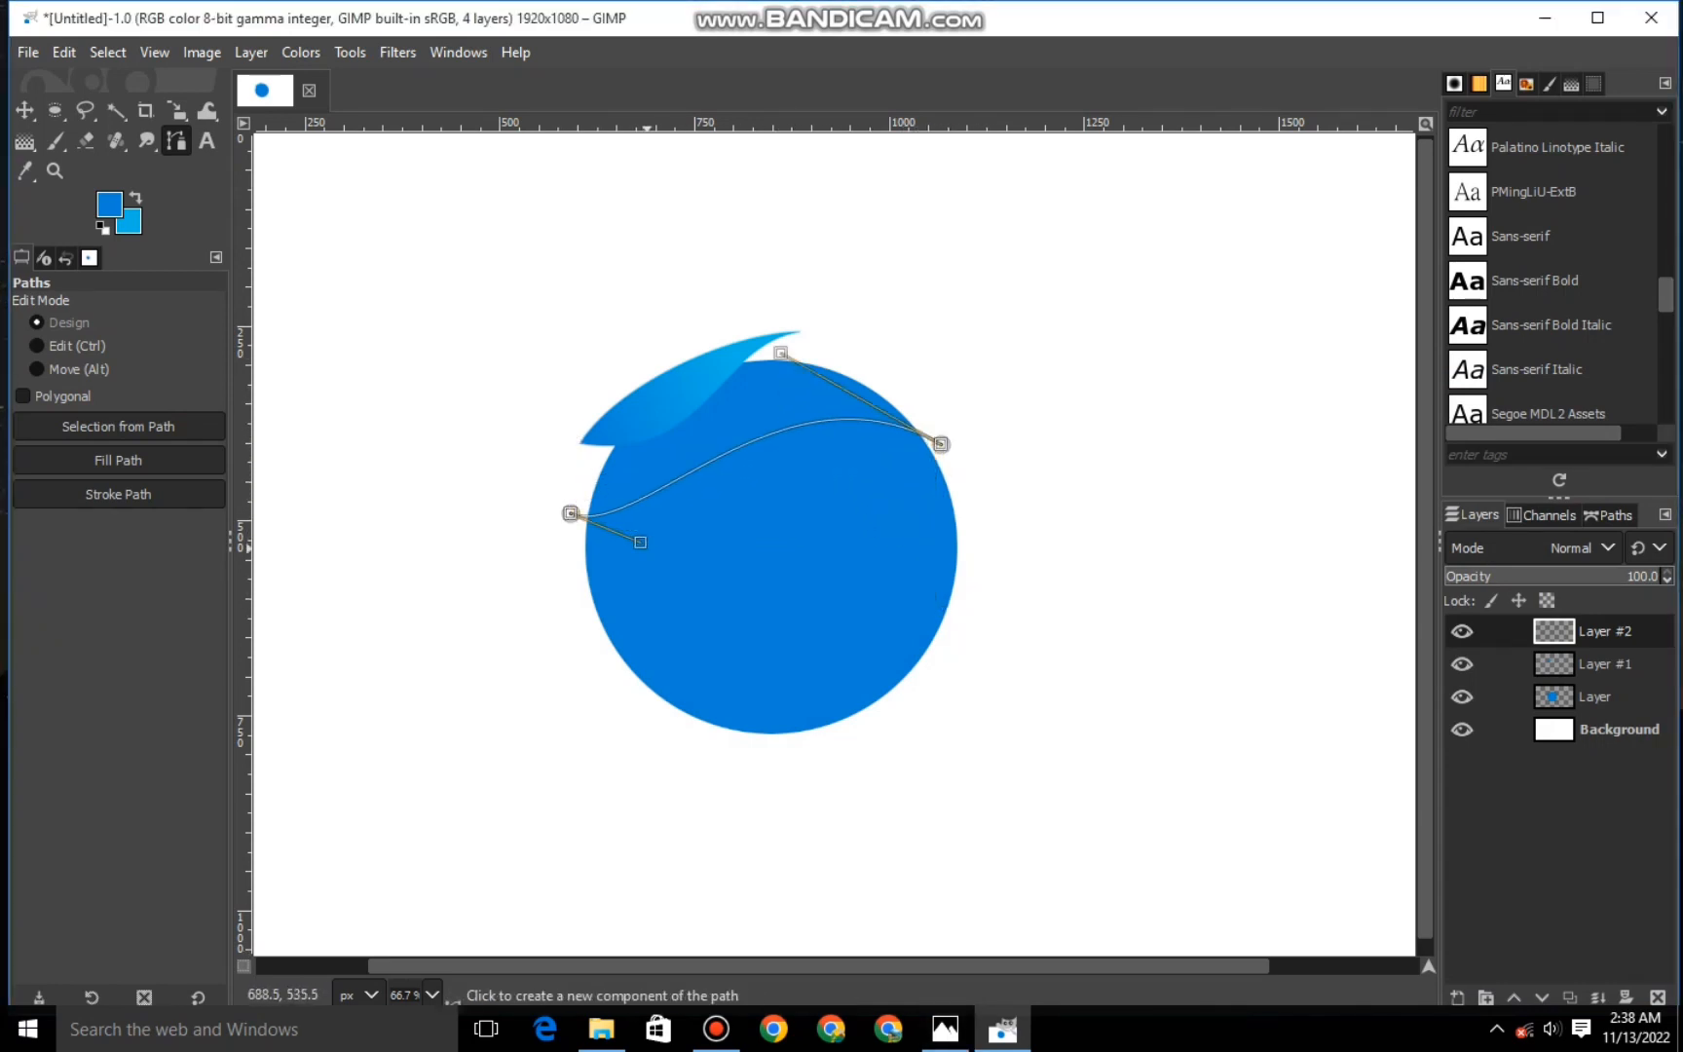
Lower the wave path's right anchor and adjust the handles at both ends to smooth the curve.
{"action": "left_click", "coordinate": [640, 542]}
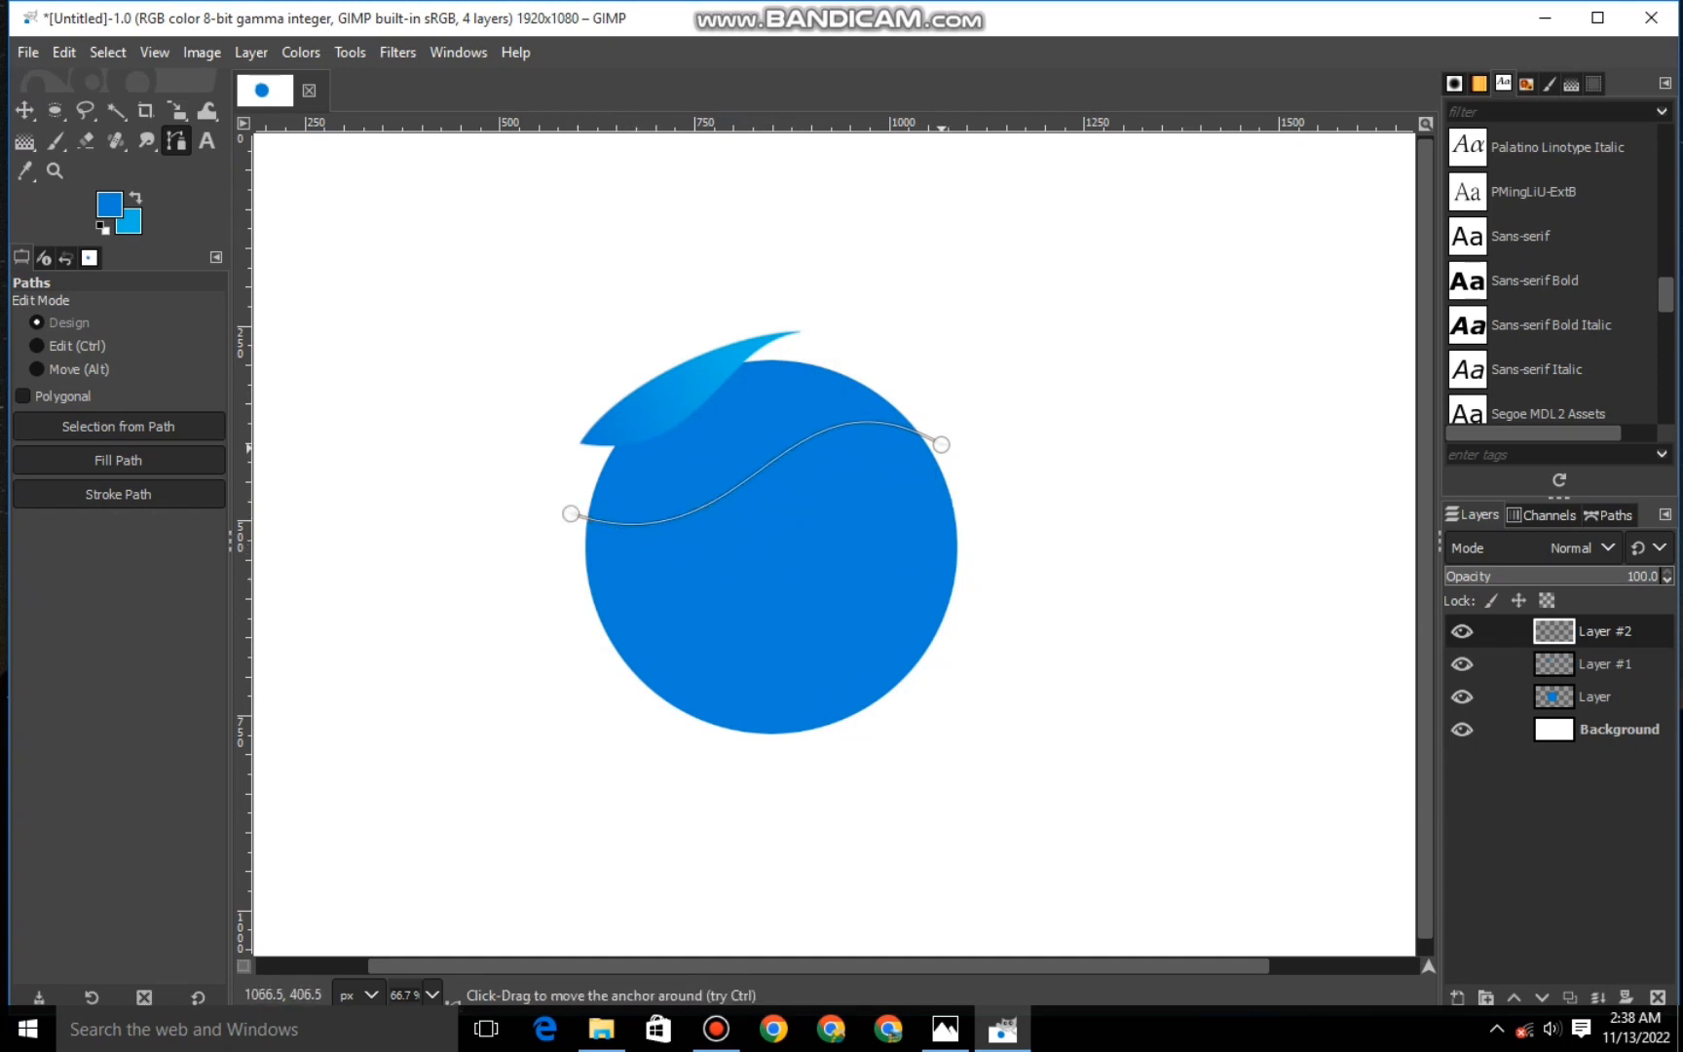
{"action": "left_click_drag", "start_coordinate": [941, 444], "coordinate": [962, 490]}
{"action": "left_click", "coordinate": [571, 513]}
{"action": "left_click_drag", "start_coordinate": [571, 514], "coordinate": [761, 588]}
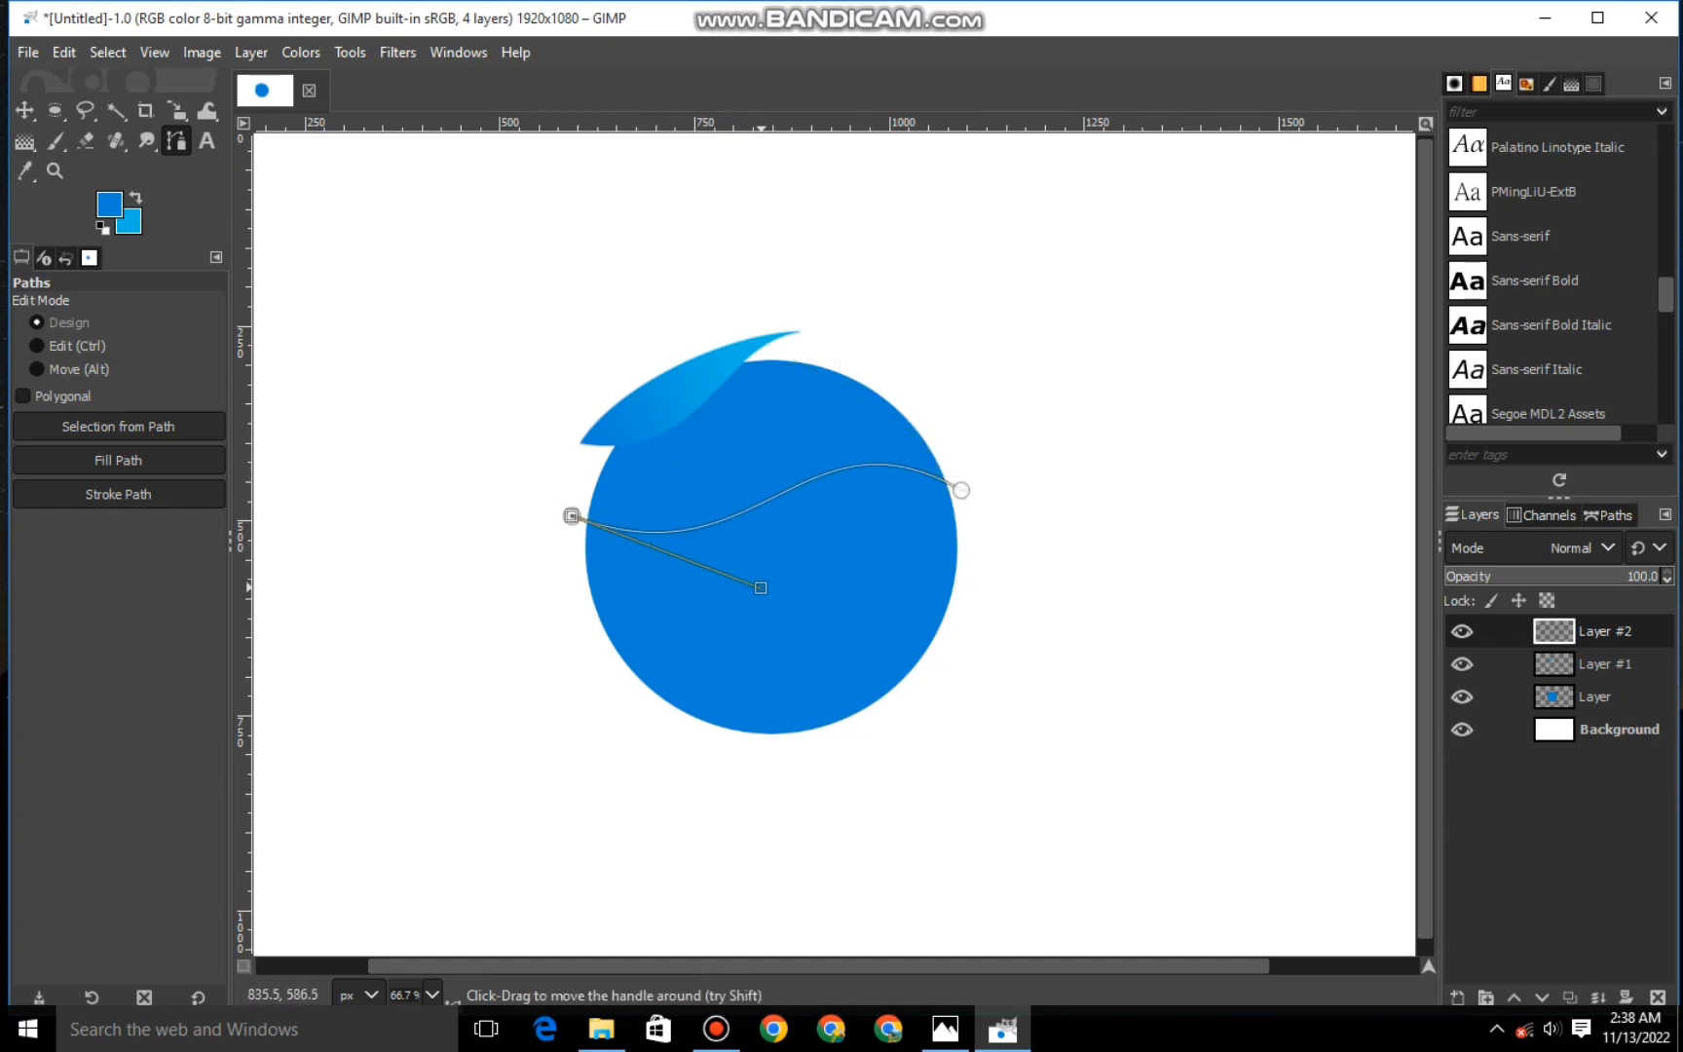
{"action": "left_click", "coordinate": [962, 490]}
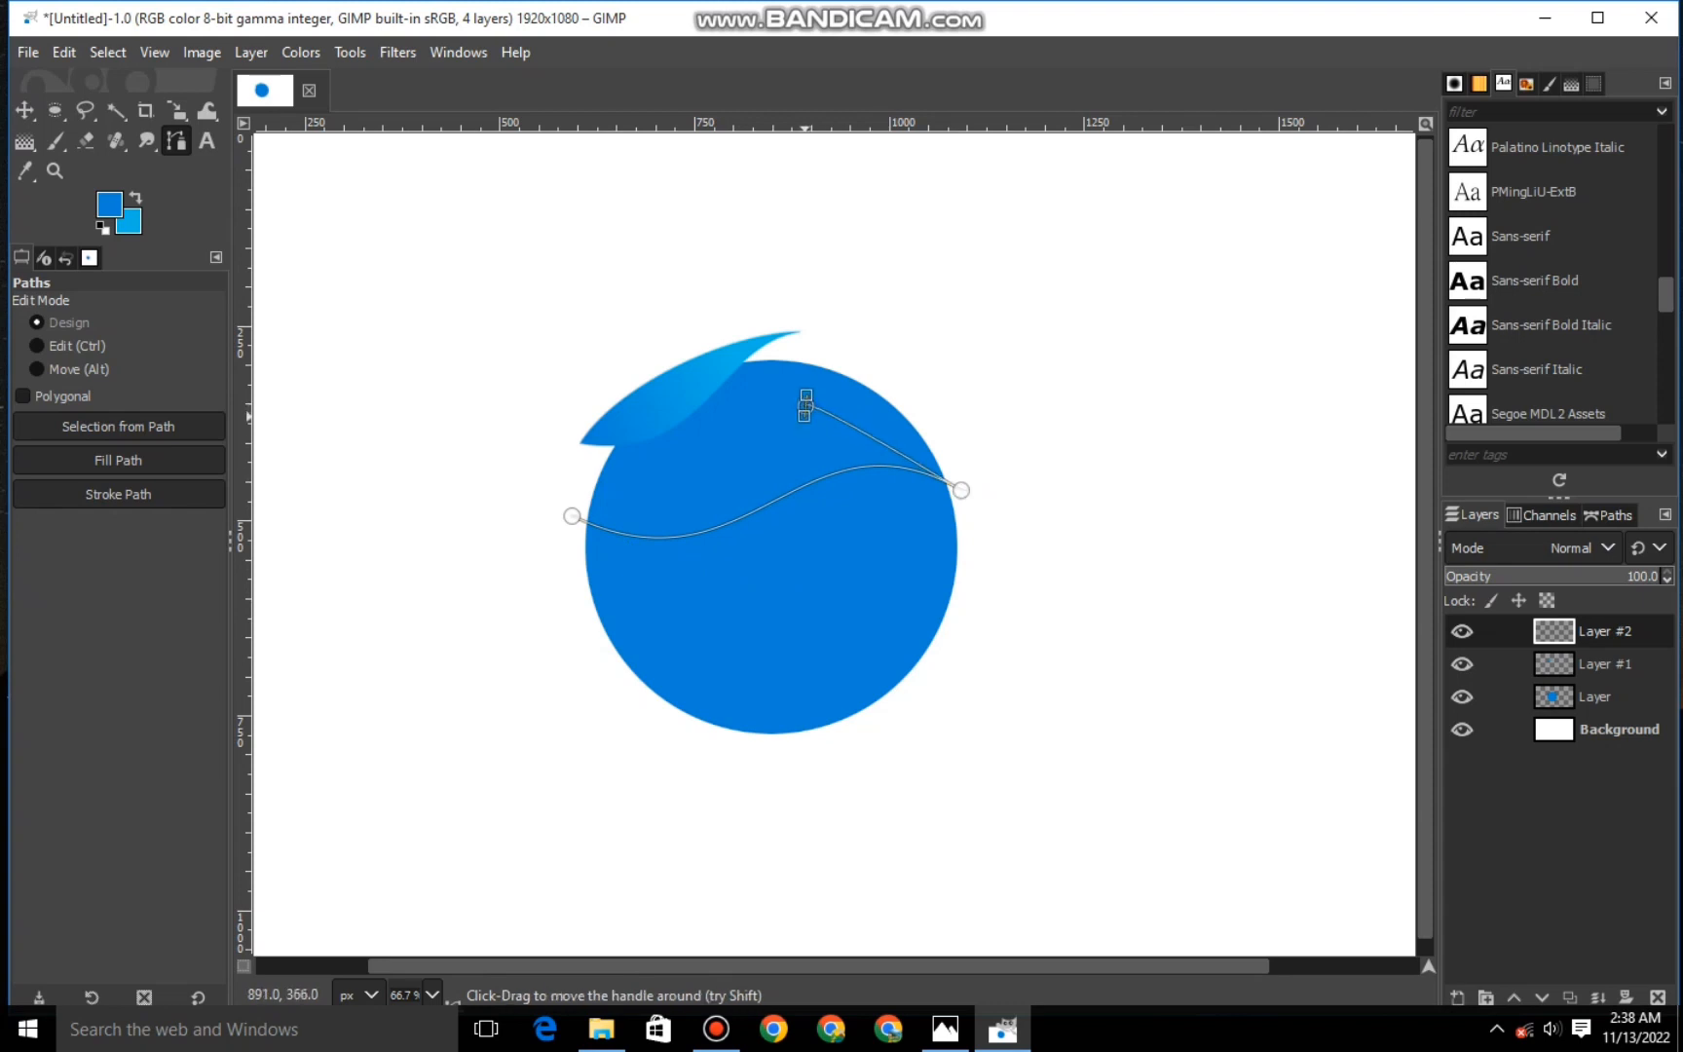
{"action": "left_click_drag", "start_coordinate": [800, 400], "coordinate": [814, 416]}
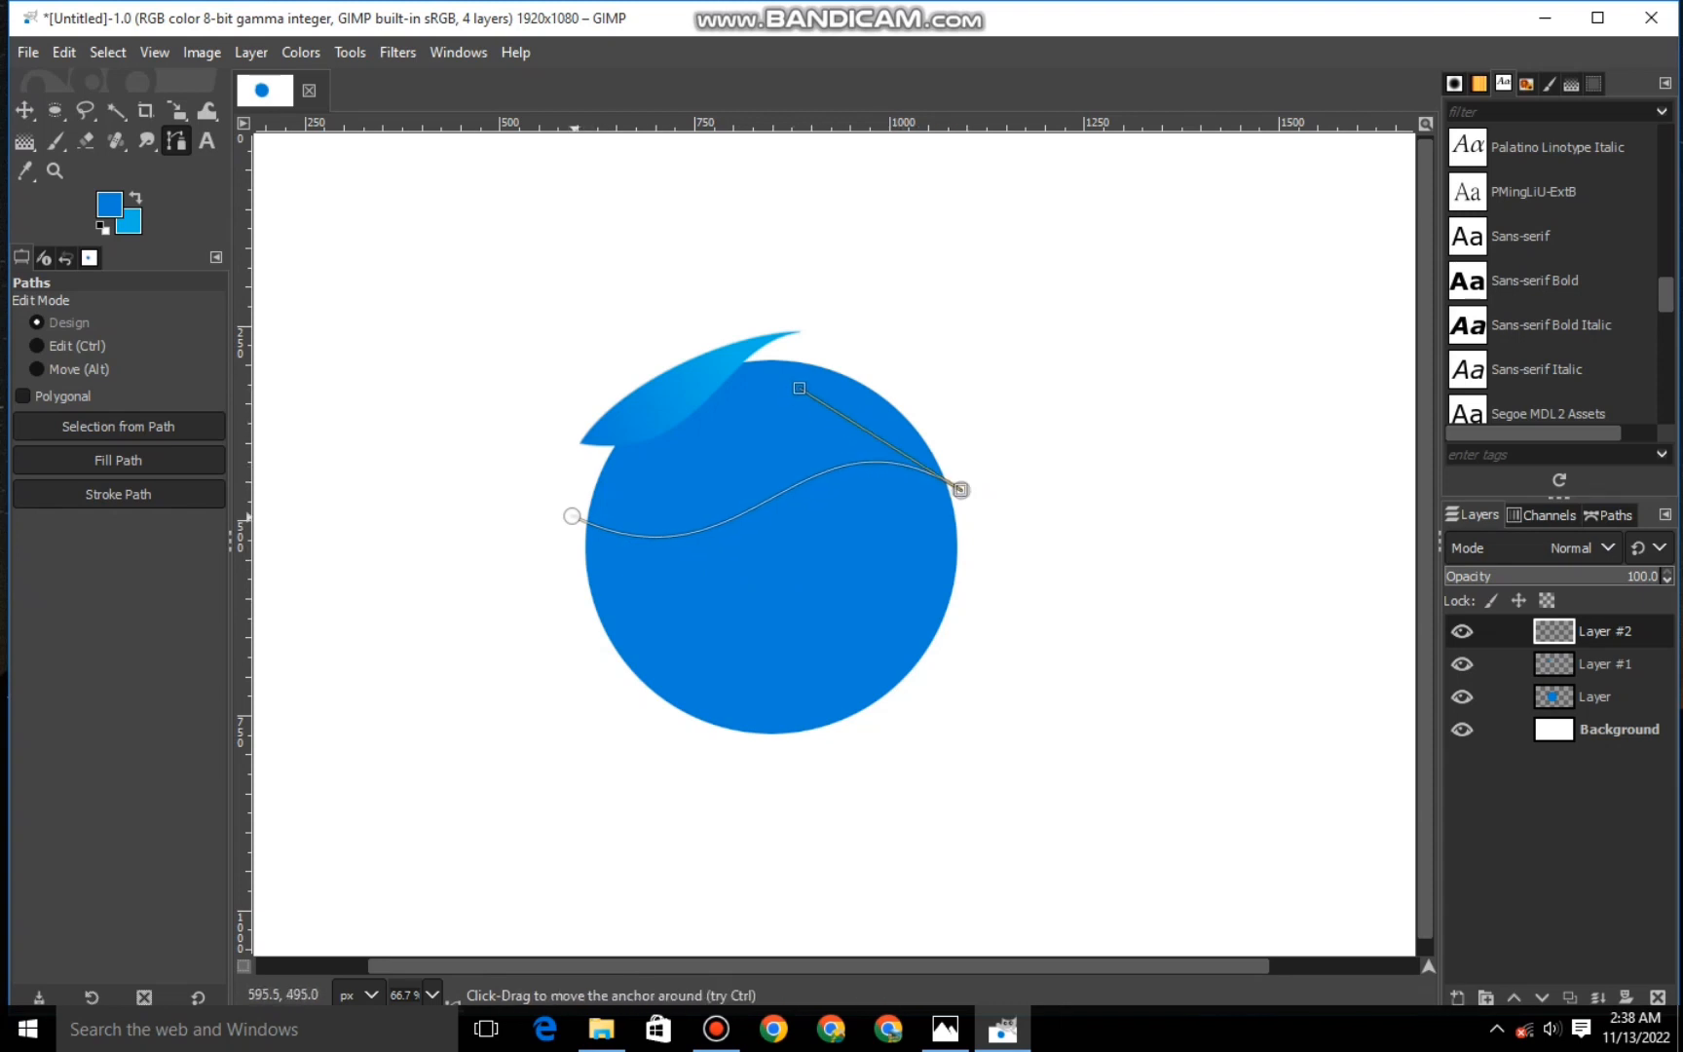
Extend the path with a matching lower curve, close it into a wave band tapering at the right edge, and convert it to a selection.
{"action": "left_click", "coordinate": [571, 516]}
{"action": "left_click_drag", "start_coordinate": [572, 515], "coordinate": [580, 616]}
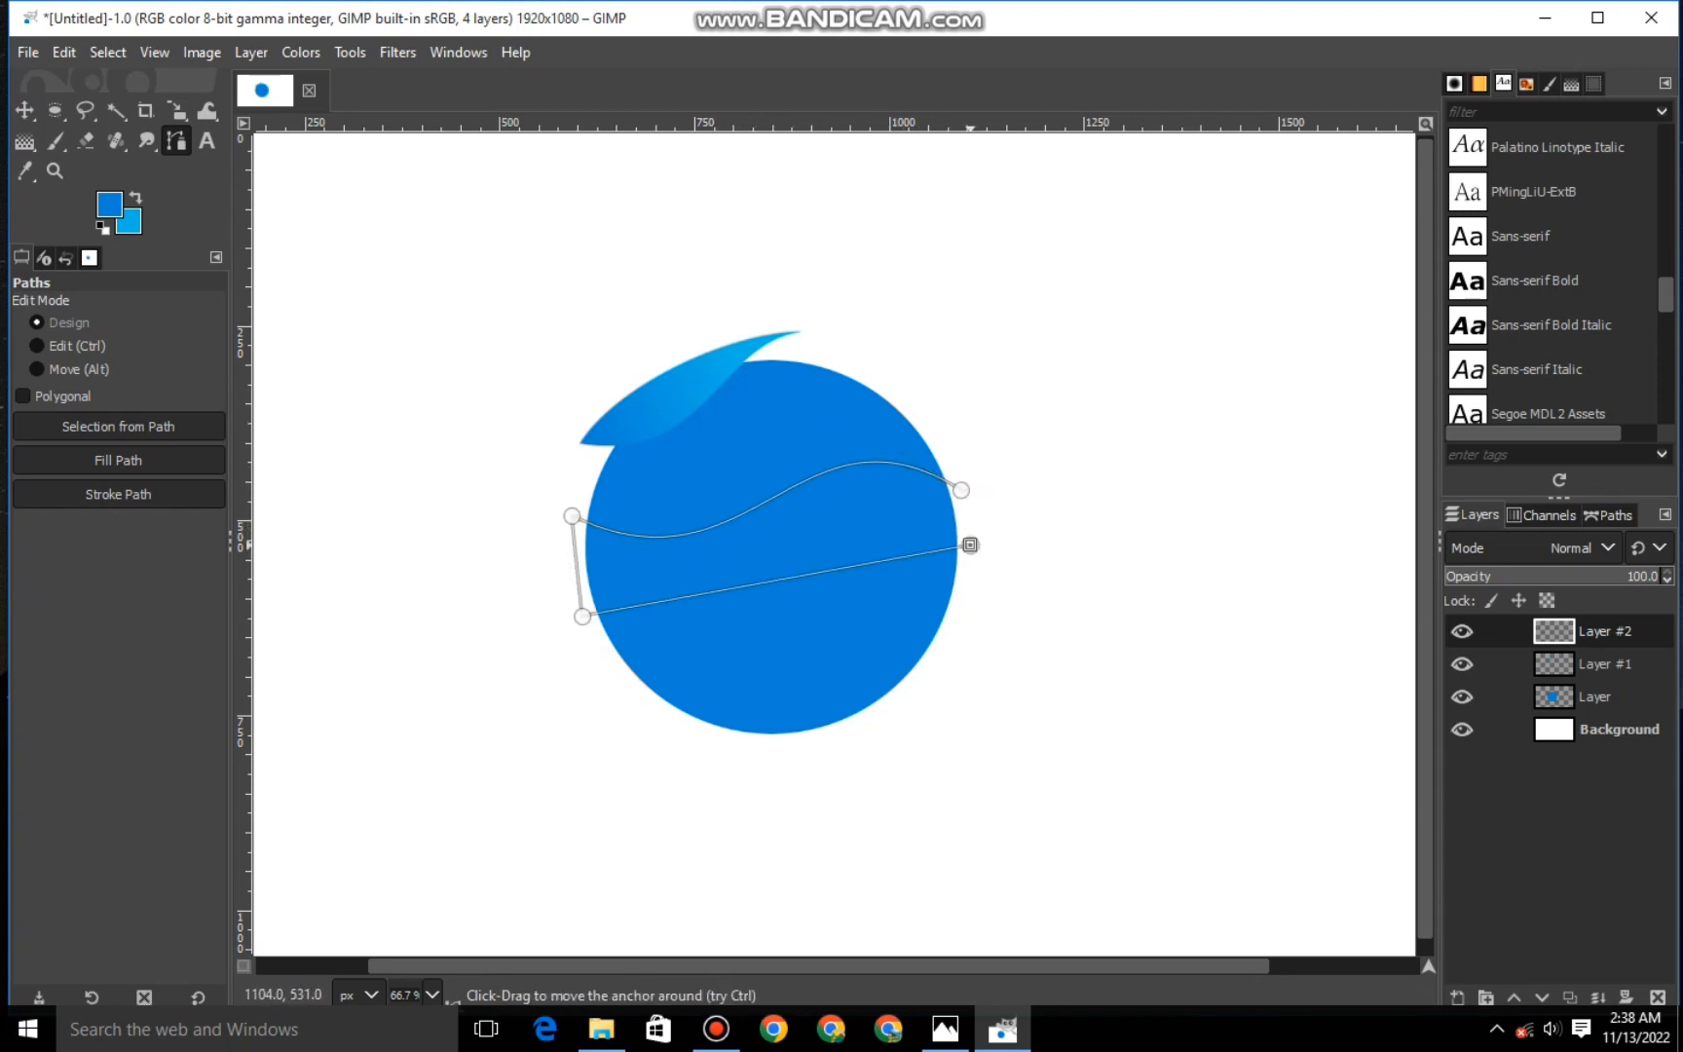
{"action": "left_click_drag", "start_coordinate": [867, 575], "coordinate": [898, 531]}
{"action": "left_click_drag", "start_coordinate": [588, 609], "coordinate": [573, 581]}
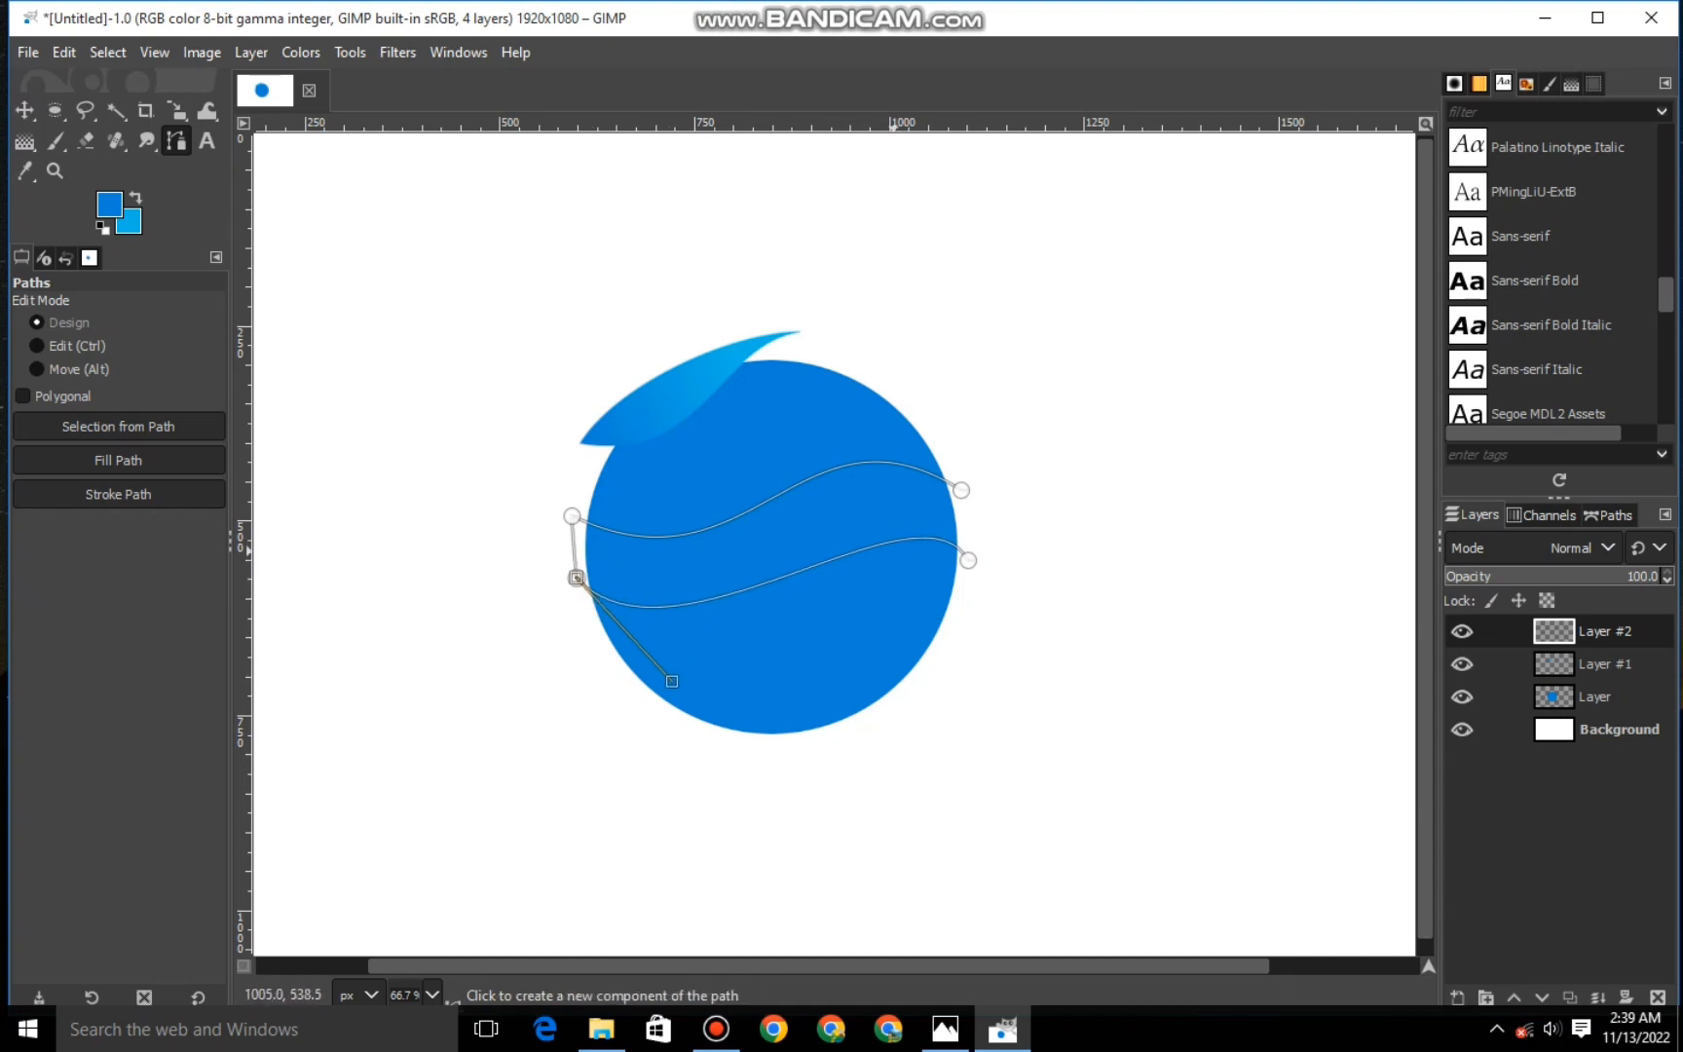
{"action": "left_click", "coordinate": [967, 561]}
{"action": "left_click_drag", "start_coordinate": [871, 451], "coordinate": [969, 487]}
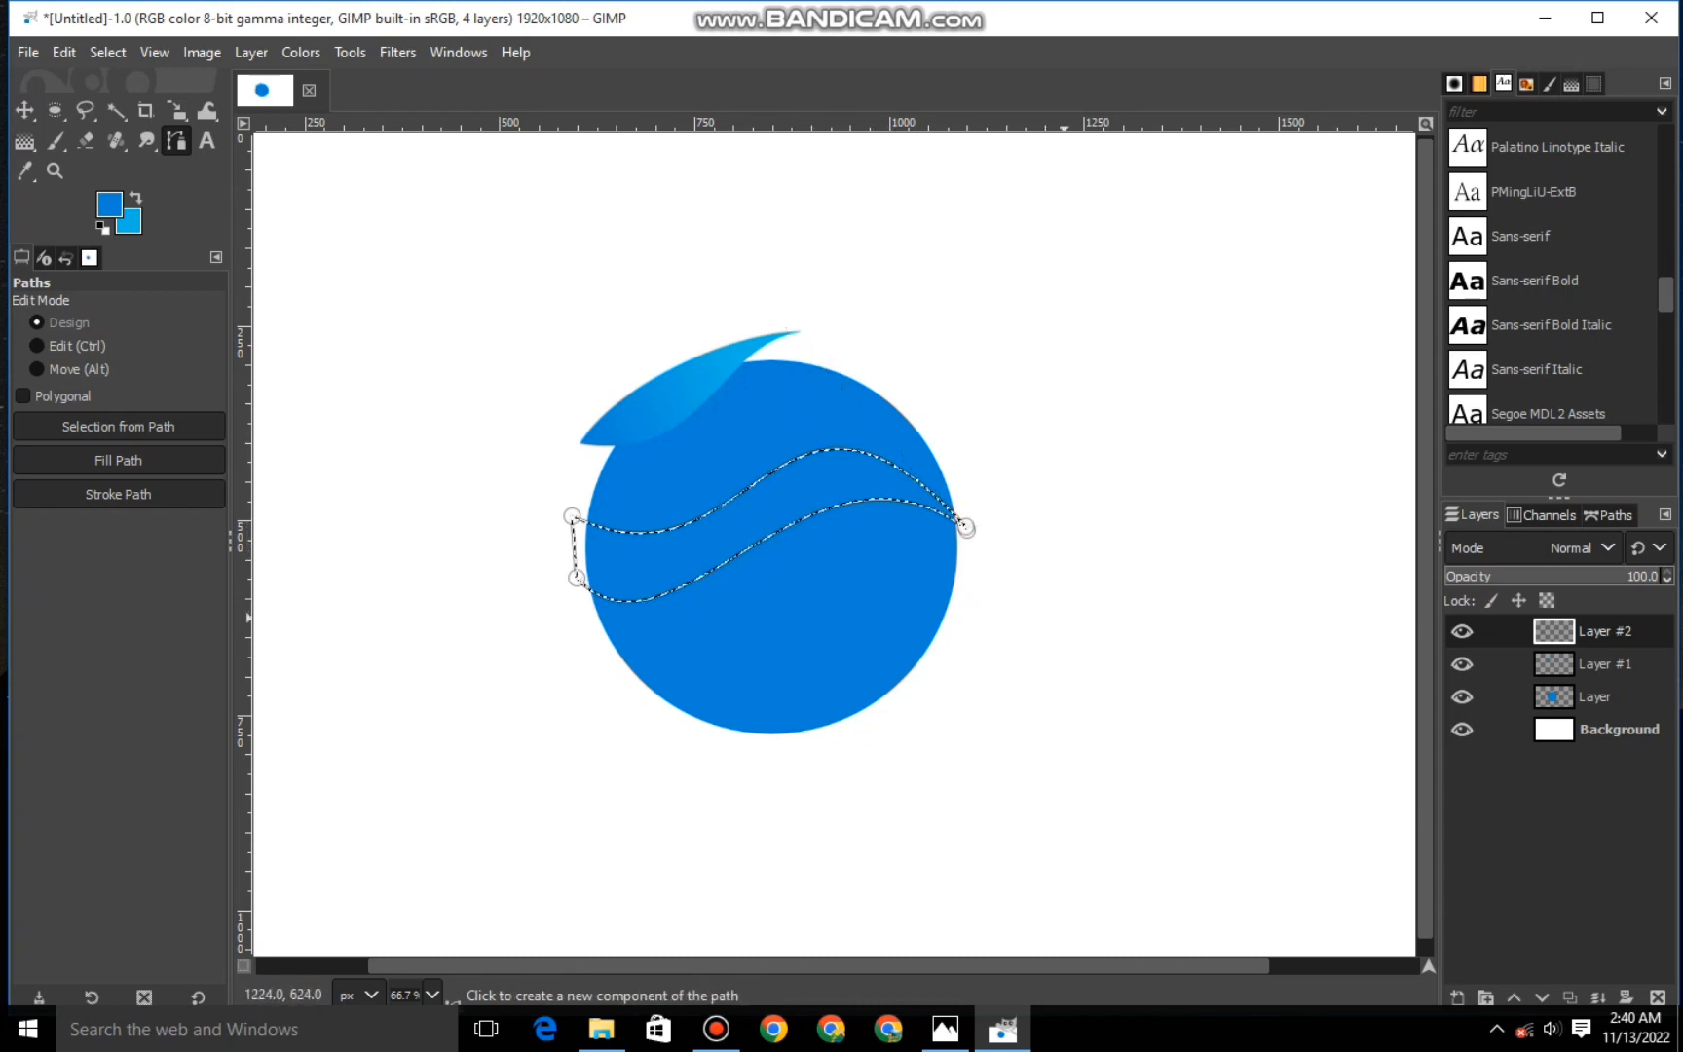
Fill the wave selection with a linear foreground-to-background gradient running between its right crest and its left part.
{"action": "left_click", "coordinate": [24, 142]}
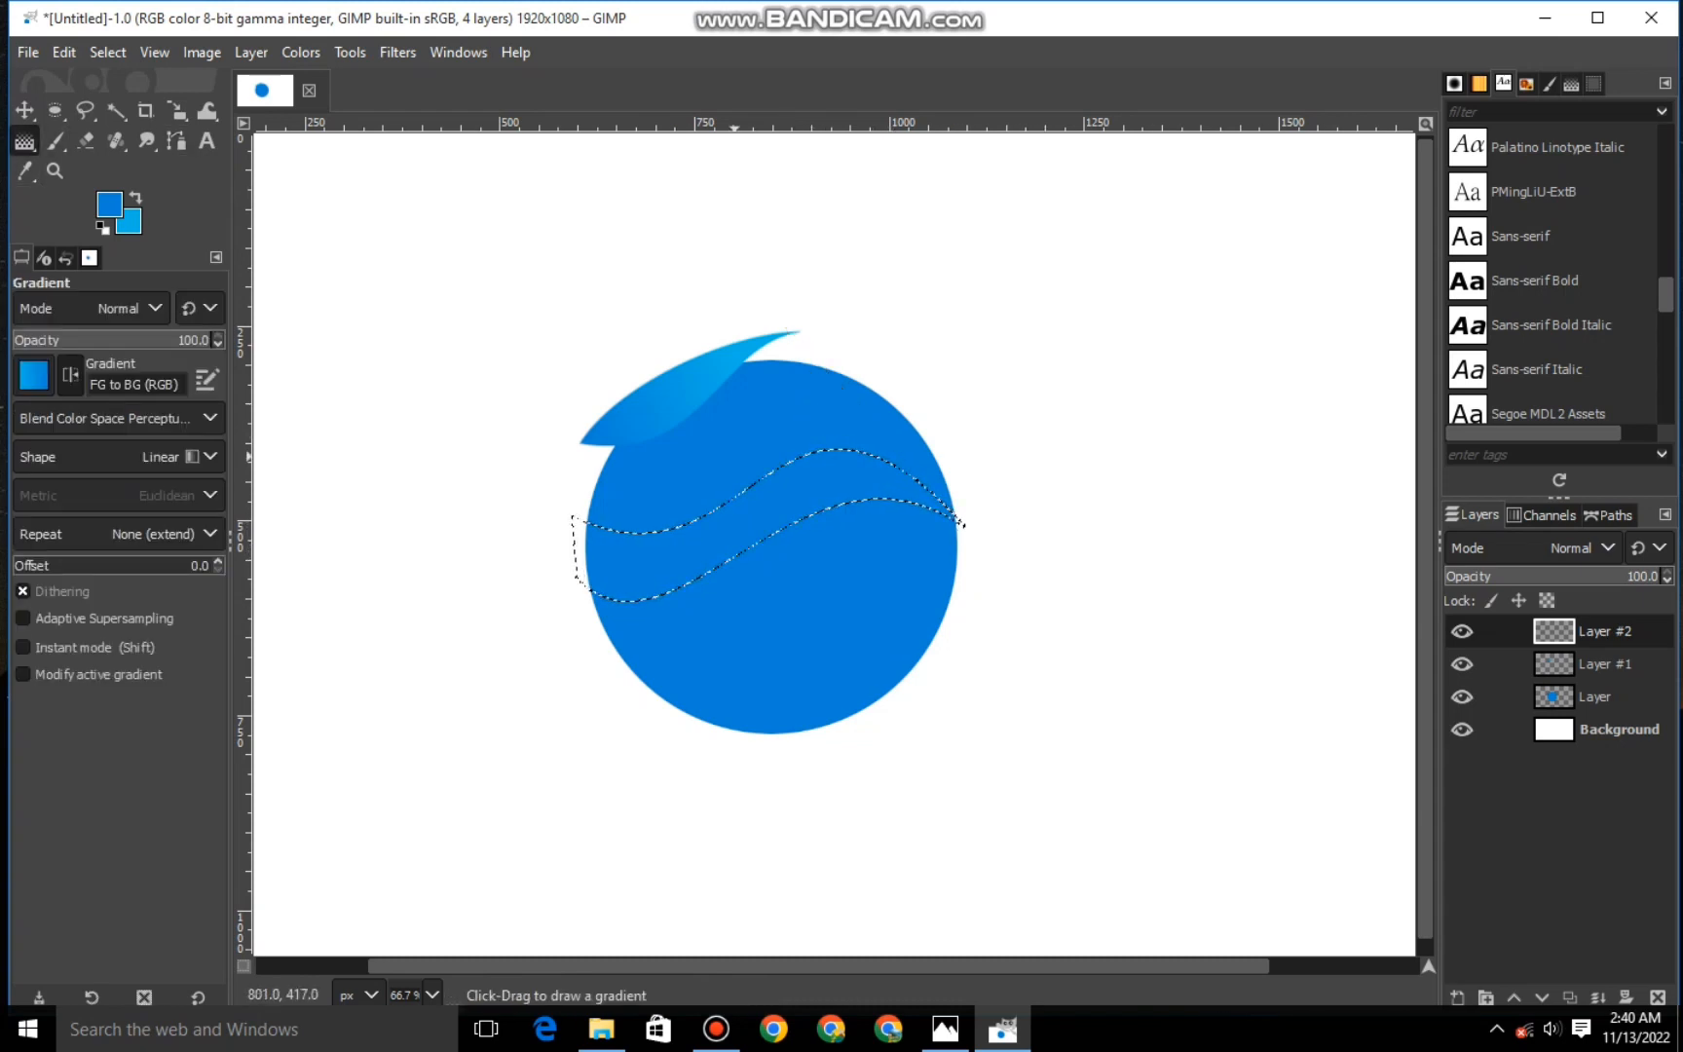
{"action": "left_click_drag", "start_coordinate": [833, 482], "coordinate": [648, 557]}
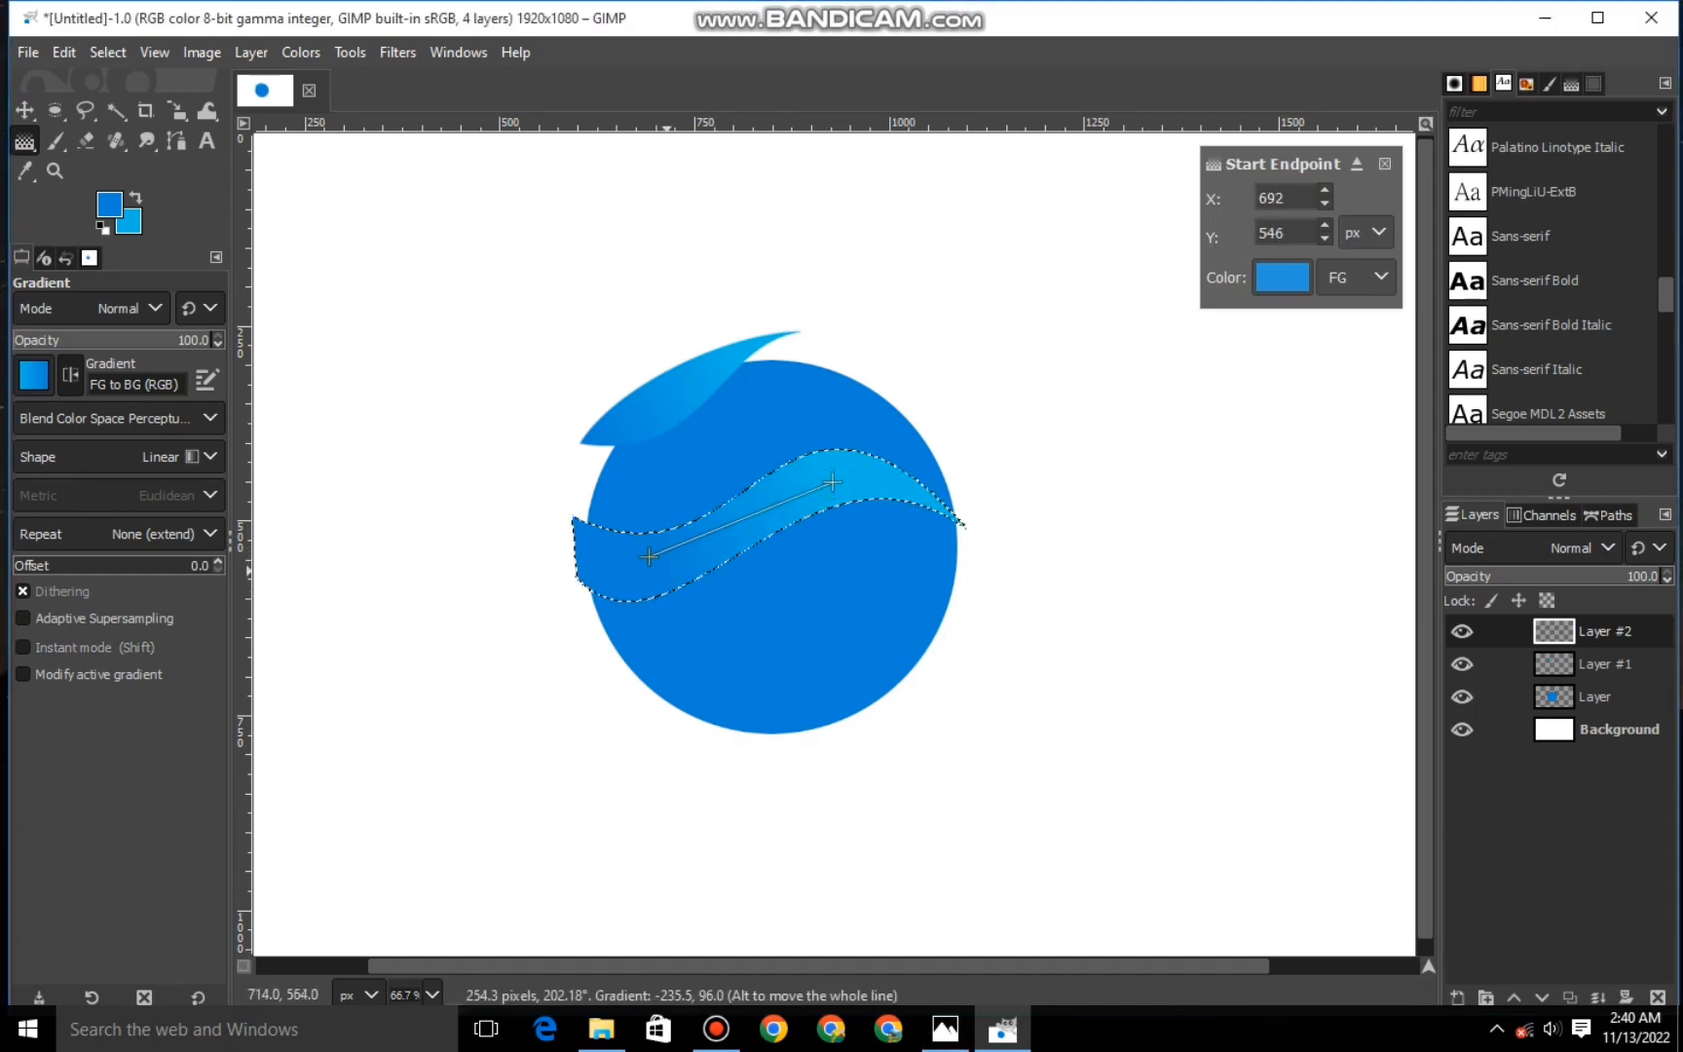
{"action": "key", "text": "m"}
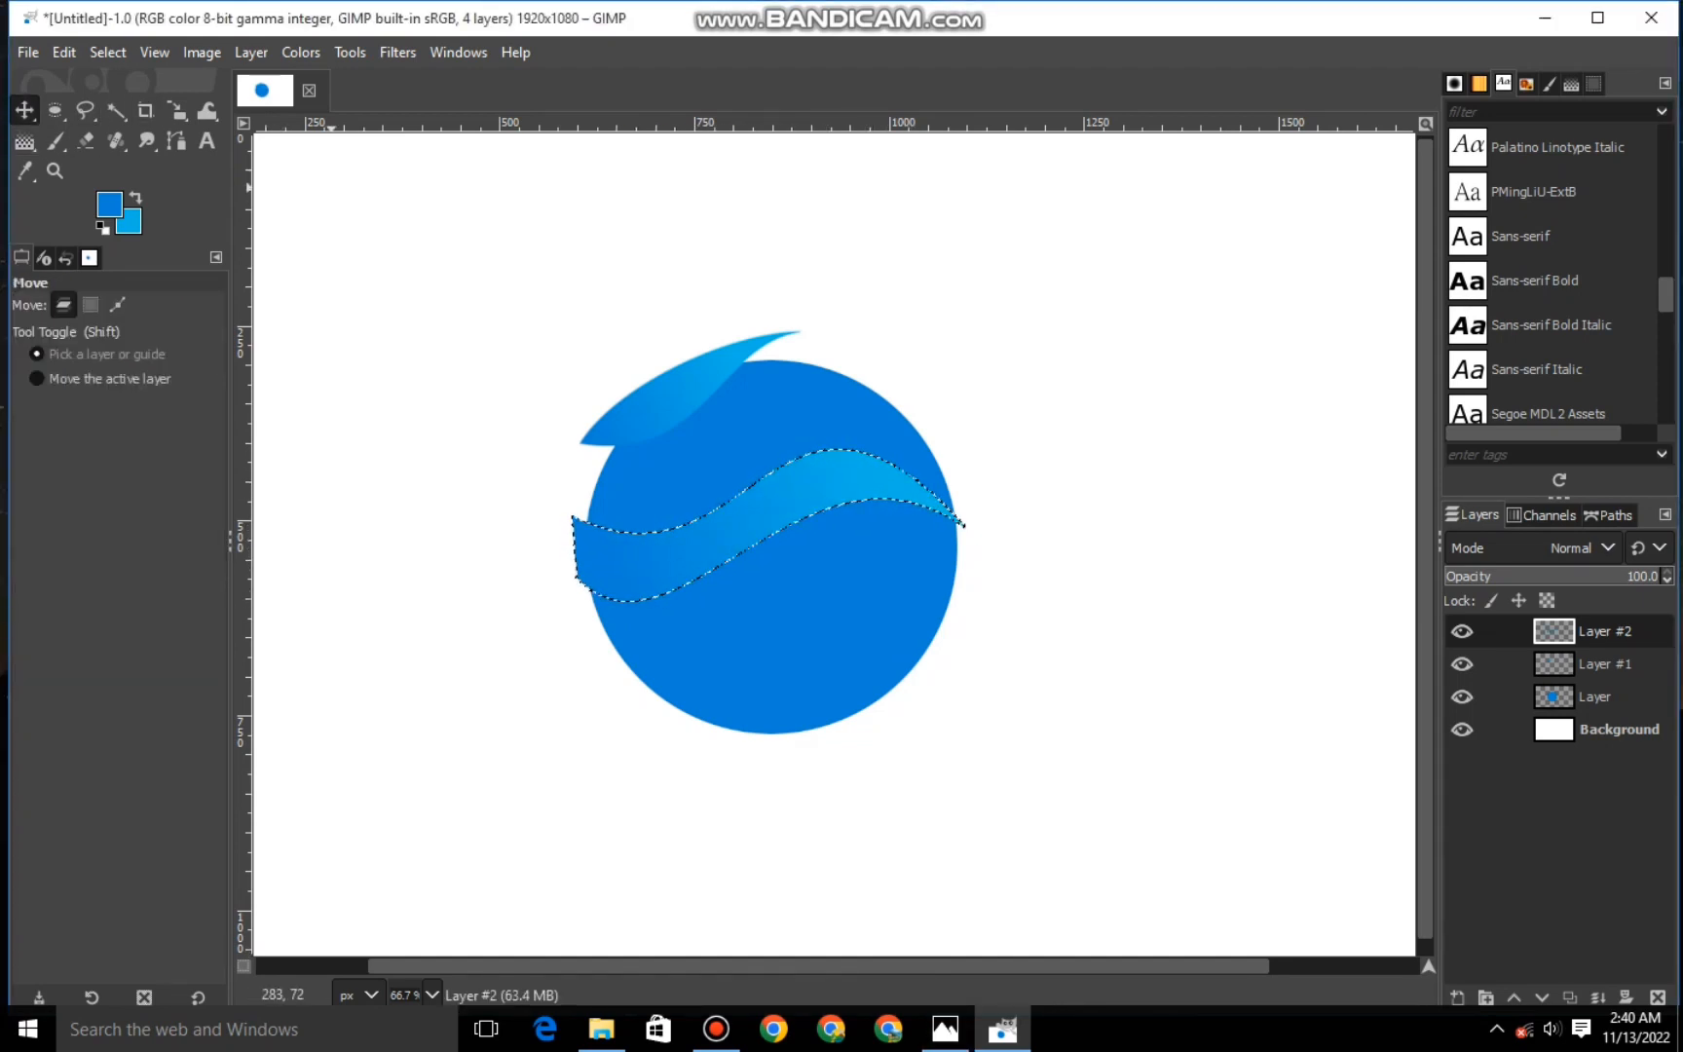
Copy the gradient wave and paste it as a new layer.
{"action": "right_click", "coordinate": [802, 506]}
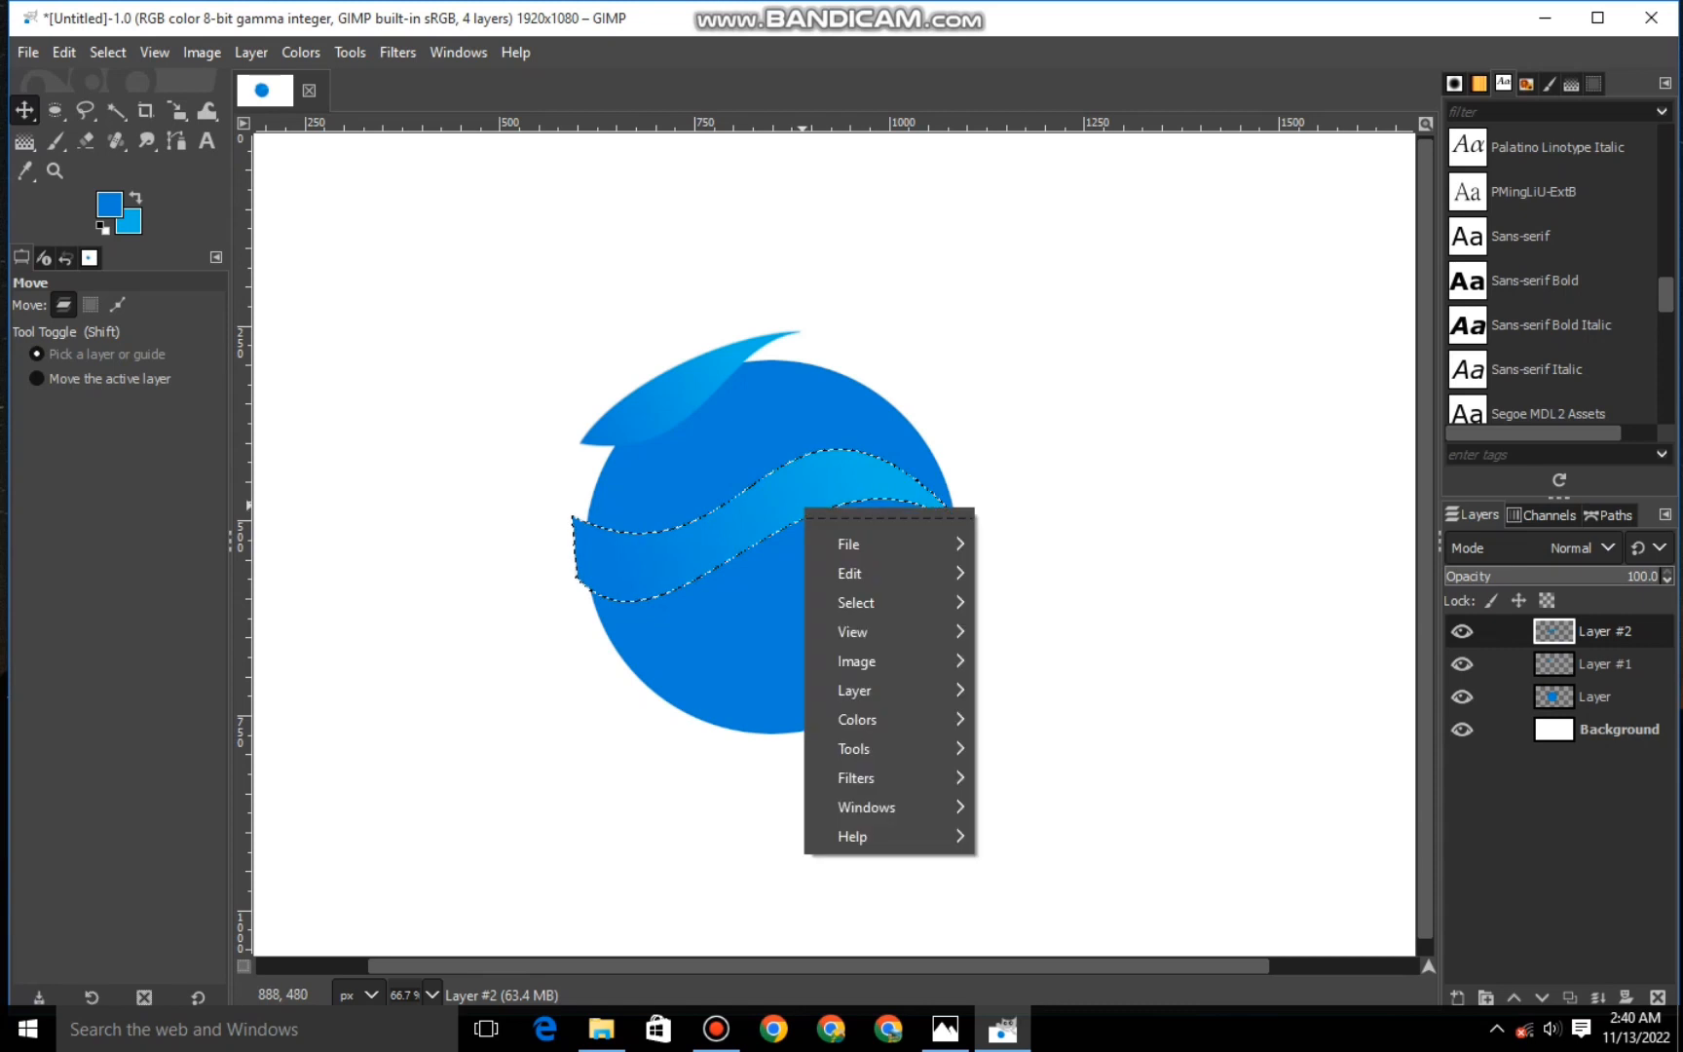
{"action": "mouse_move", "coordinate": [849, 573]}
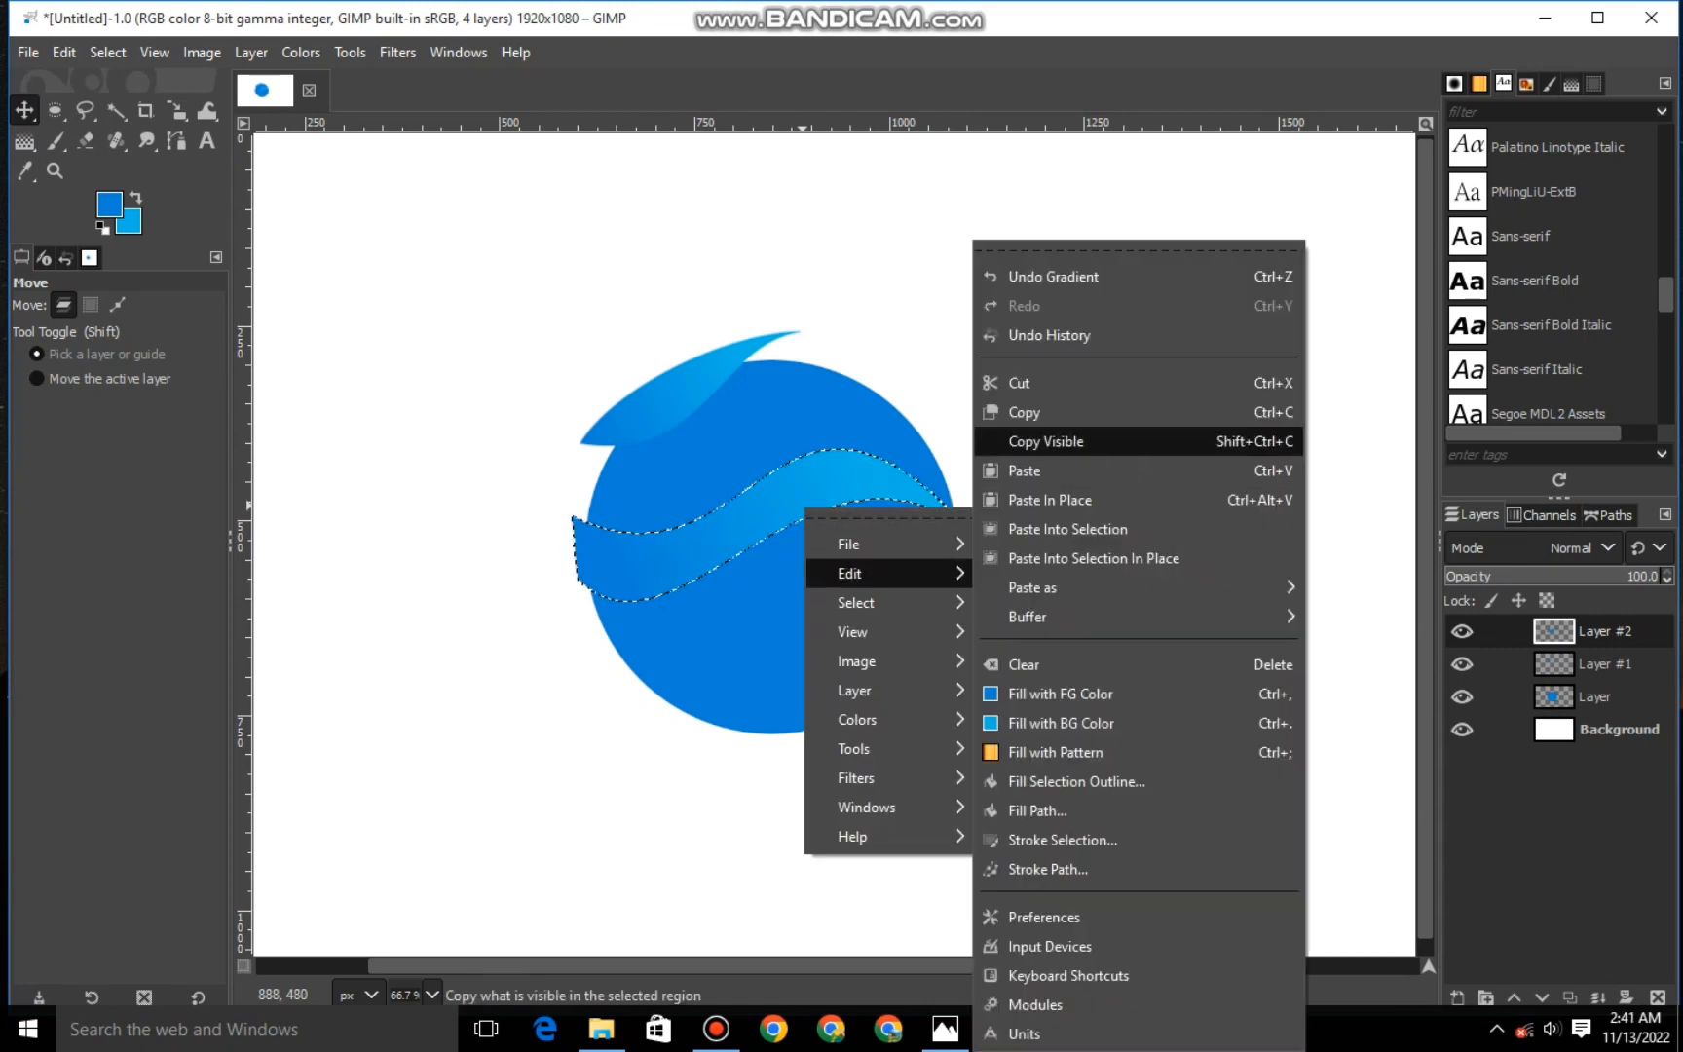
{"action": "left_click", "coordinate": [1023, 412]}
{"action": "right_click", "coordinate": [991, 665]}
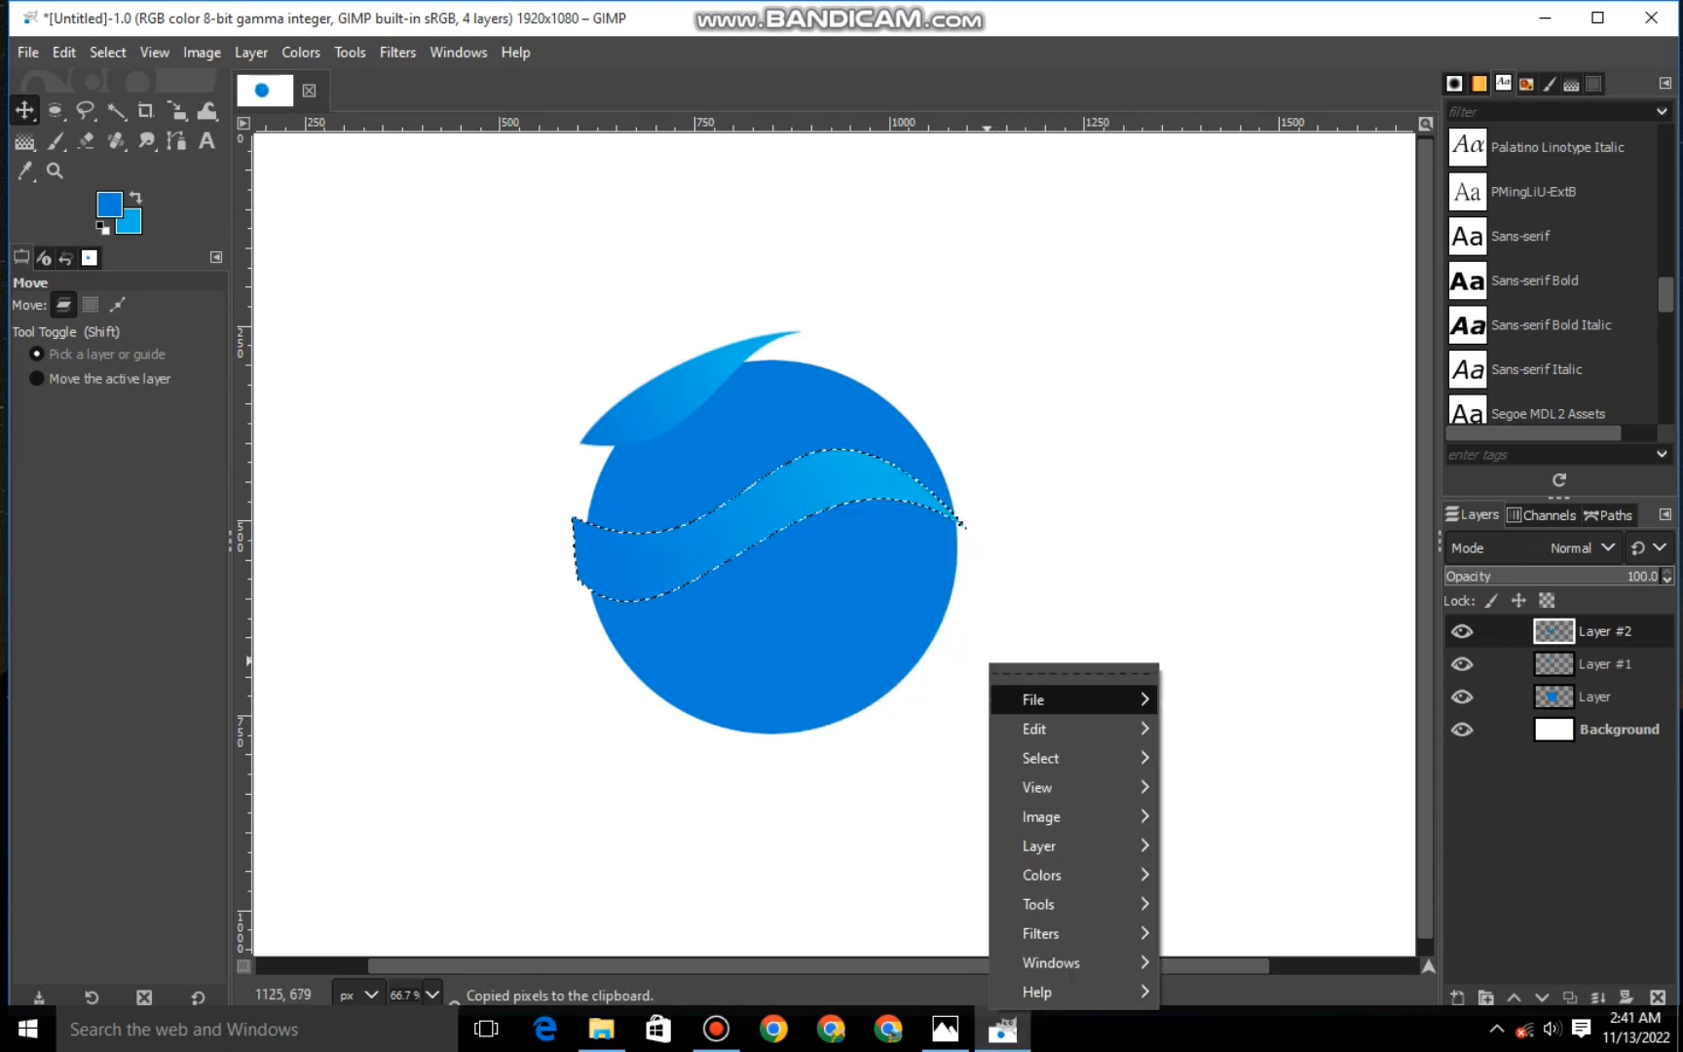
{"action": "mouse_move", "coordinate": [1052, 729]}
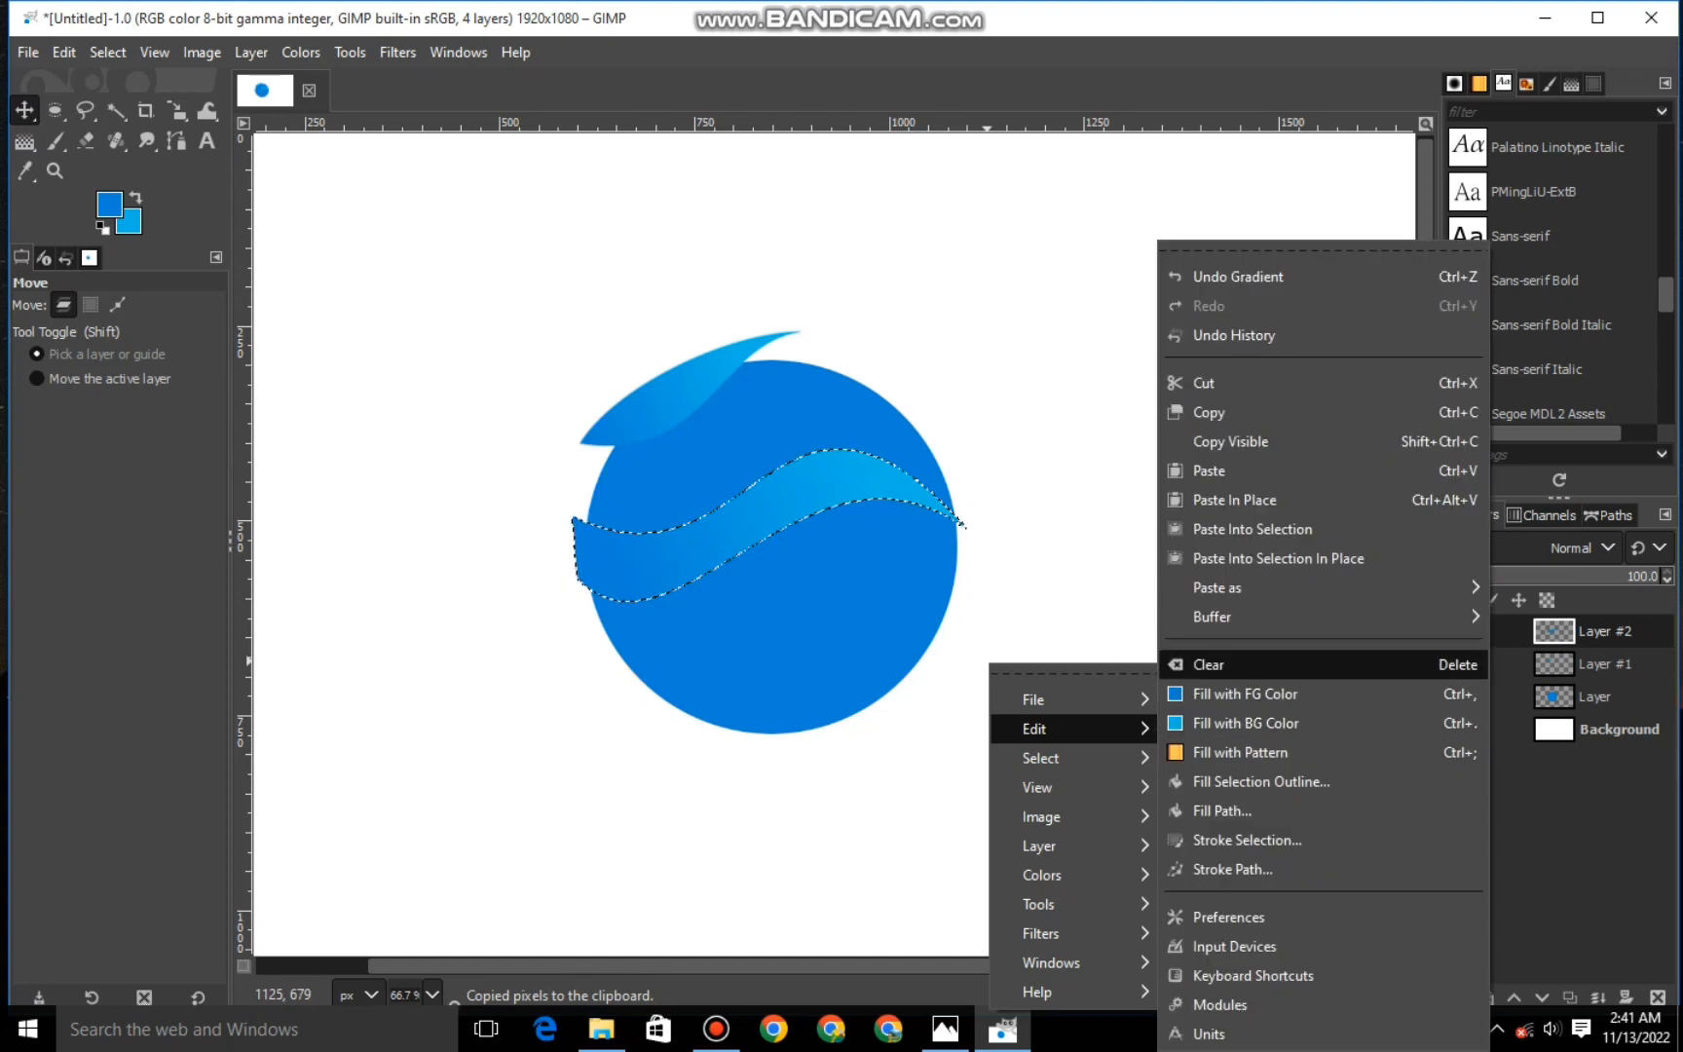
{"action": "left_click", "coordinate": [1209, 471]}
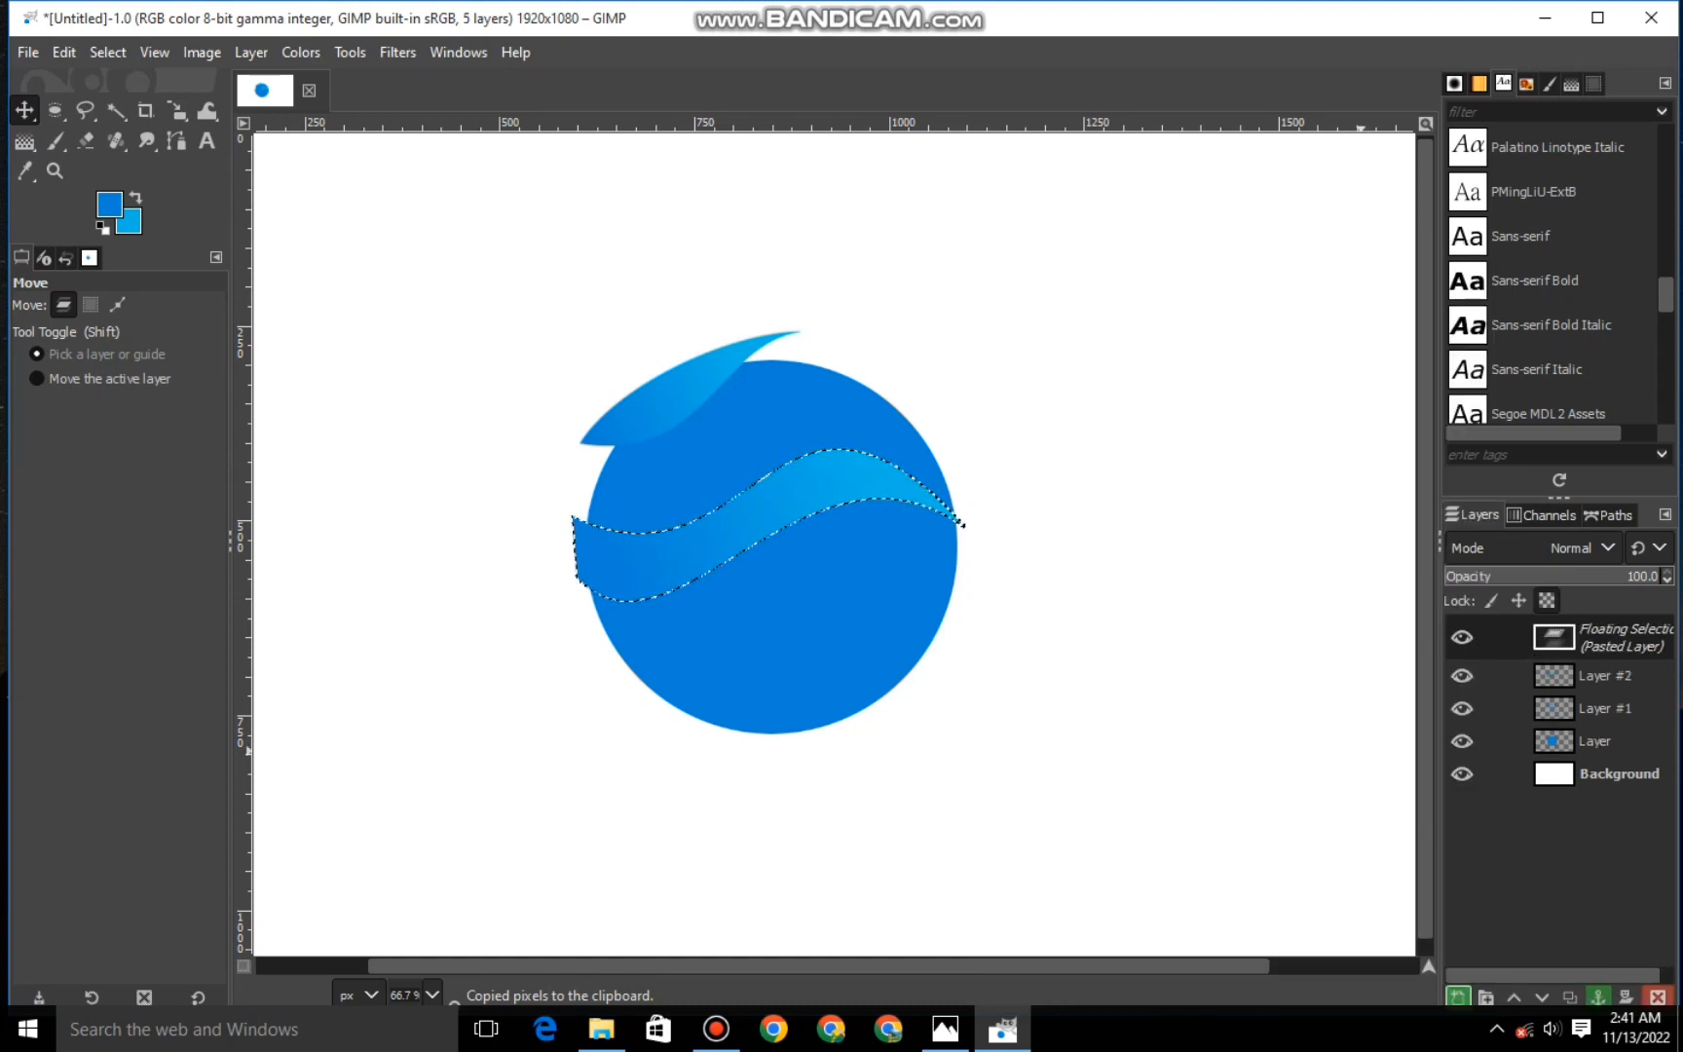
{"action": "key", "text": "ctrl+shift+n"}
Move the wave copy down and slightly right of the original using the Scale tool, keeping its size.
{"action": "key", "text": "shift+s"}
{"action": "left_click", "coordinate": [769, 524]}
{"action": "left_click_drag", "start_coordinate": [769, 524], "coordinate": [804, 620]}
{"action": "left_click", "coordinate": [1347, 304]}
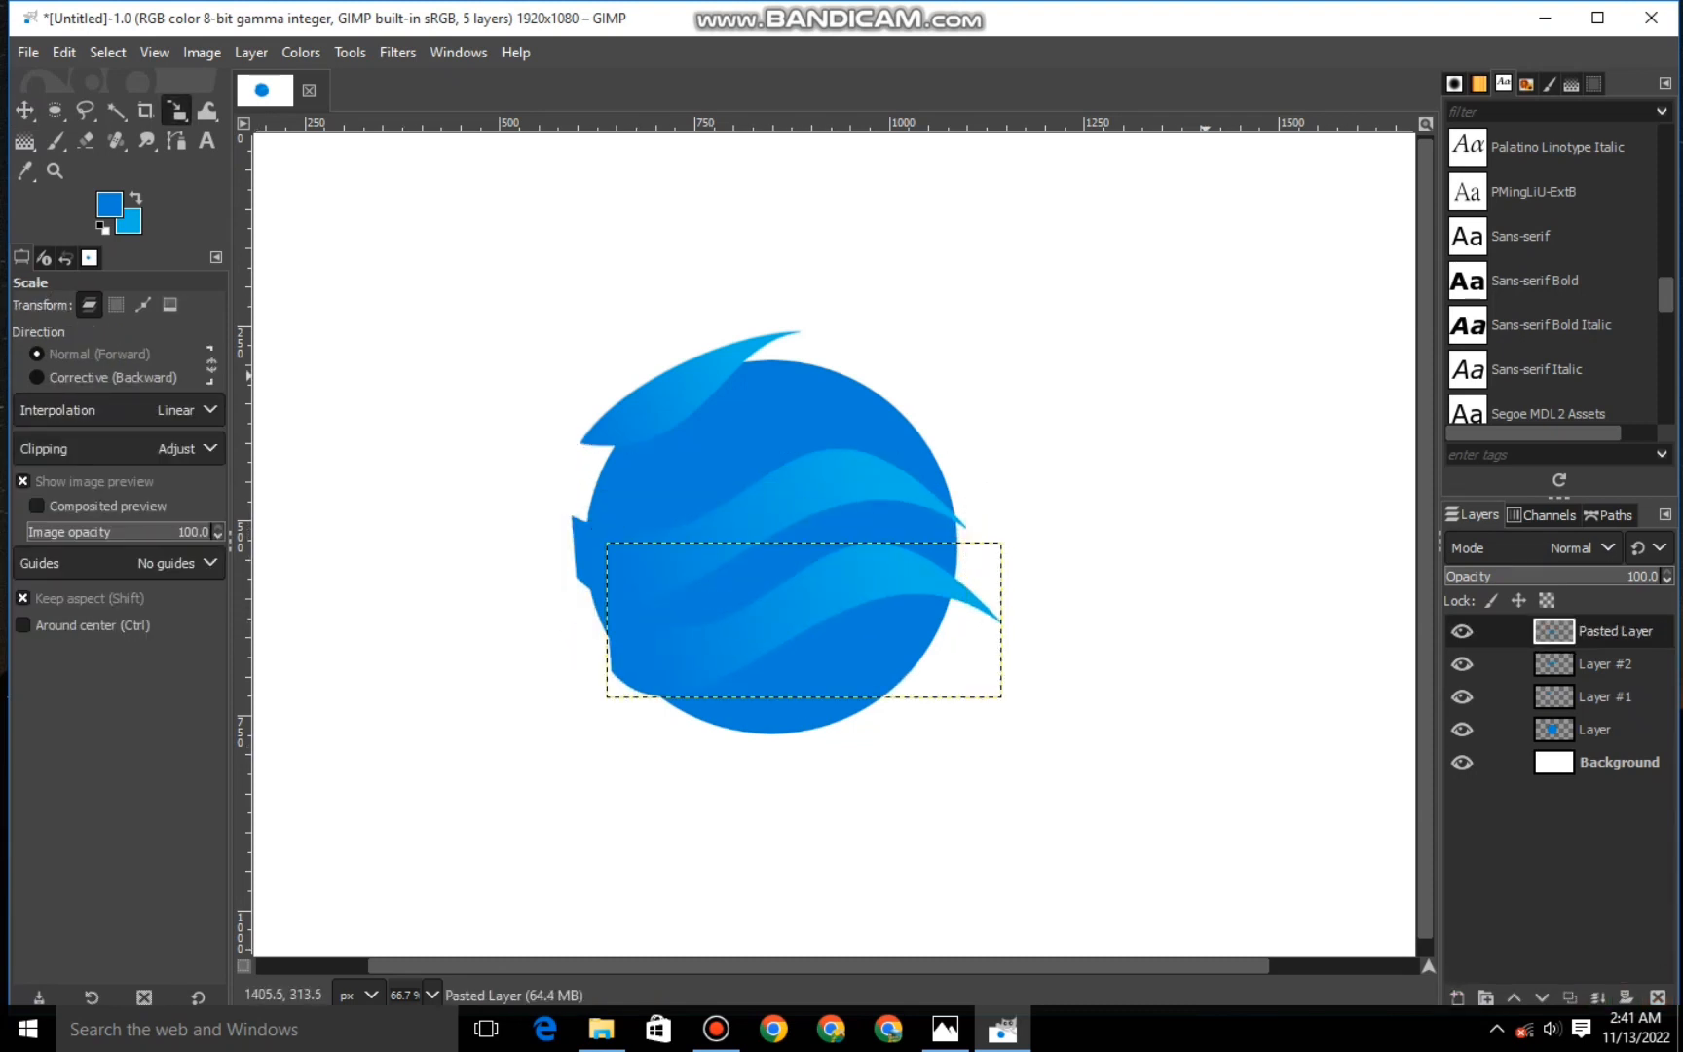
Flip the wave copy horizontally and shift it left so its light tip extends past the circle's left edge.
{"action": "left_click_drag", "start_coordinate": [176, 110], "coordinate": [263, 229]}
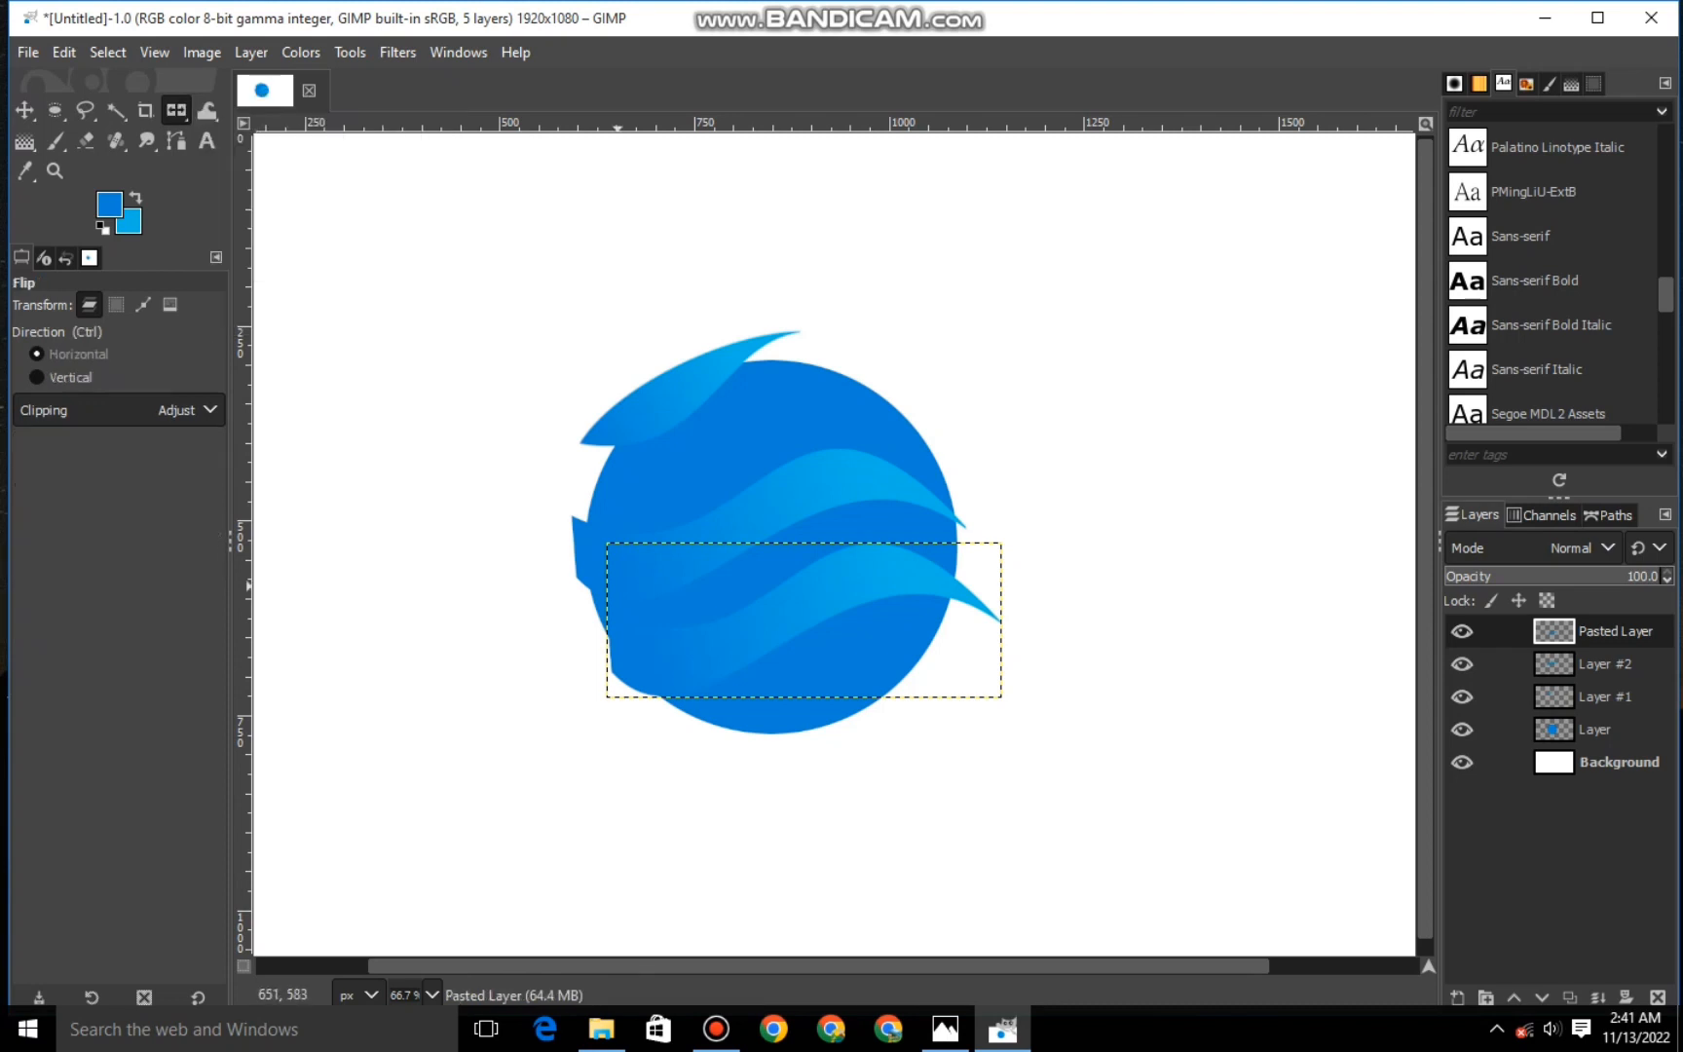
{"action": "left_click", "coordinate": [617, 598]}
{"action": "left_click_drag", "start_coordinate": [176, 110], "coordinate": [244, 170]}
{"action": "left_click_drag", "start_coordinate": [804, 619], "coordinate": [732, 638]}
{"action": "key", "text": "Return"}
Rotate the wave copy by about -25.82° around its centre.
{"action": "left_click_drag", "start_coordinate": [175, 110], "coordinate": [243, 140]}
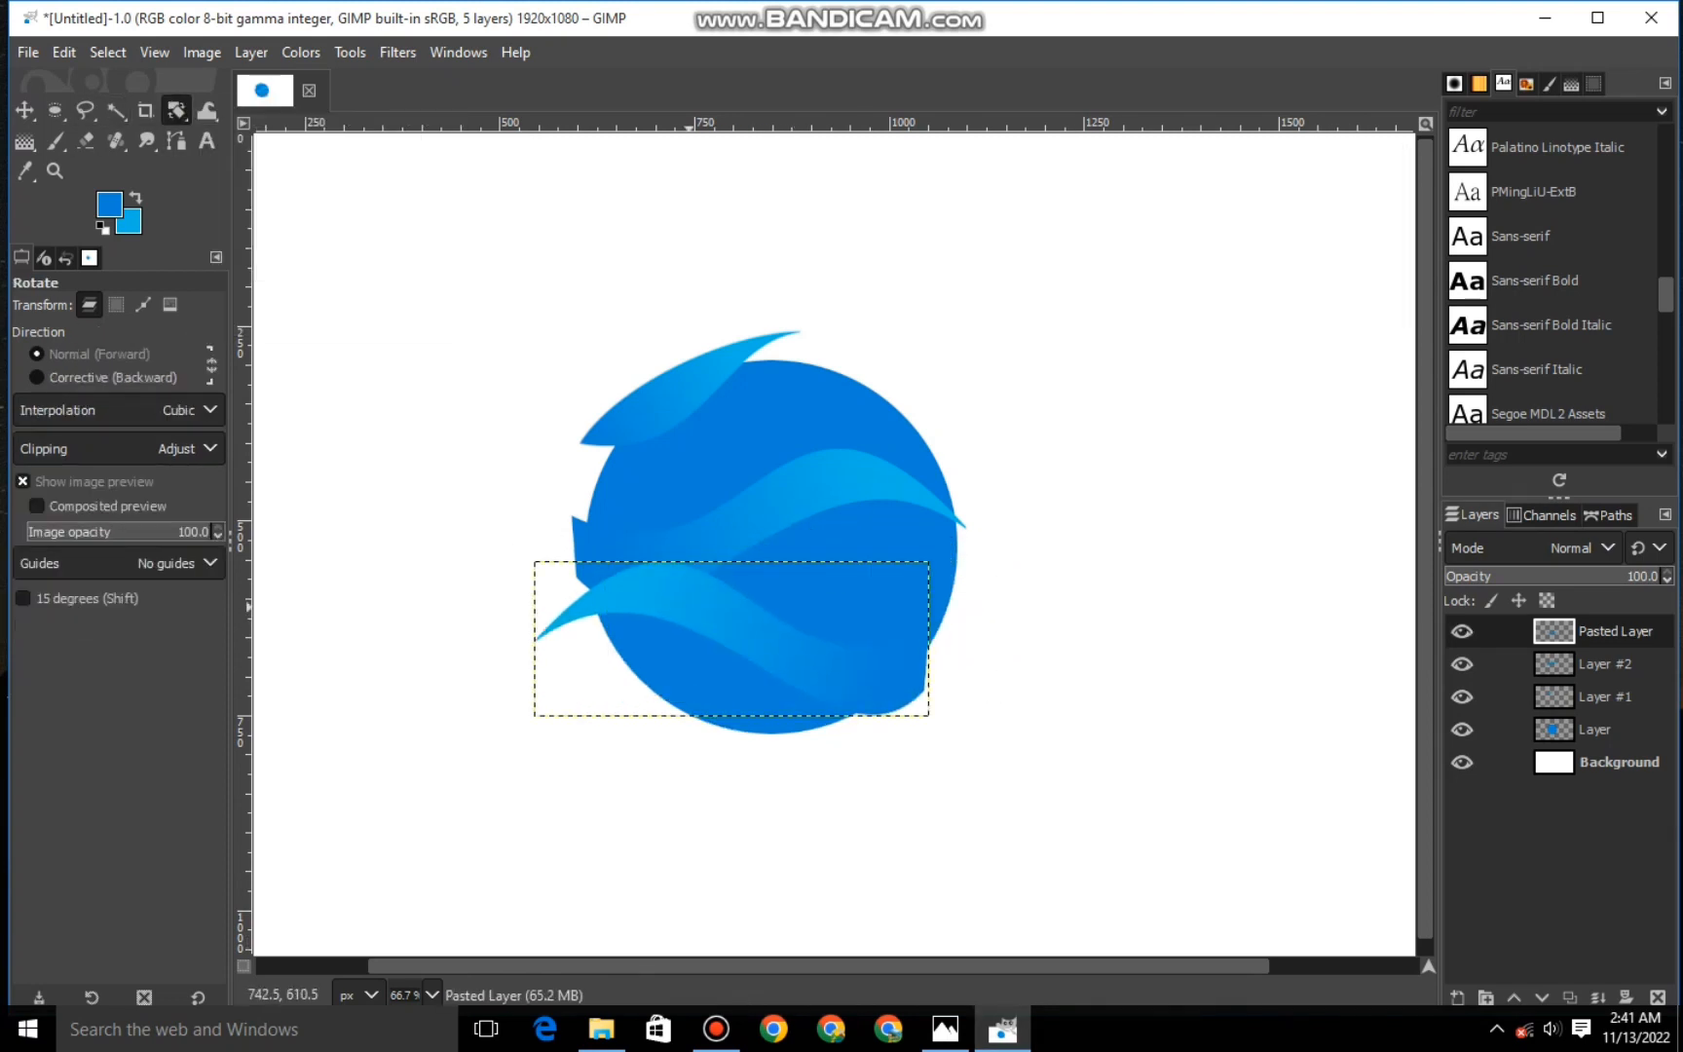
{"action": "left_click_drag", "start_coordinate": [1006, 672], "coordinate": [973, 551]}
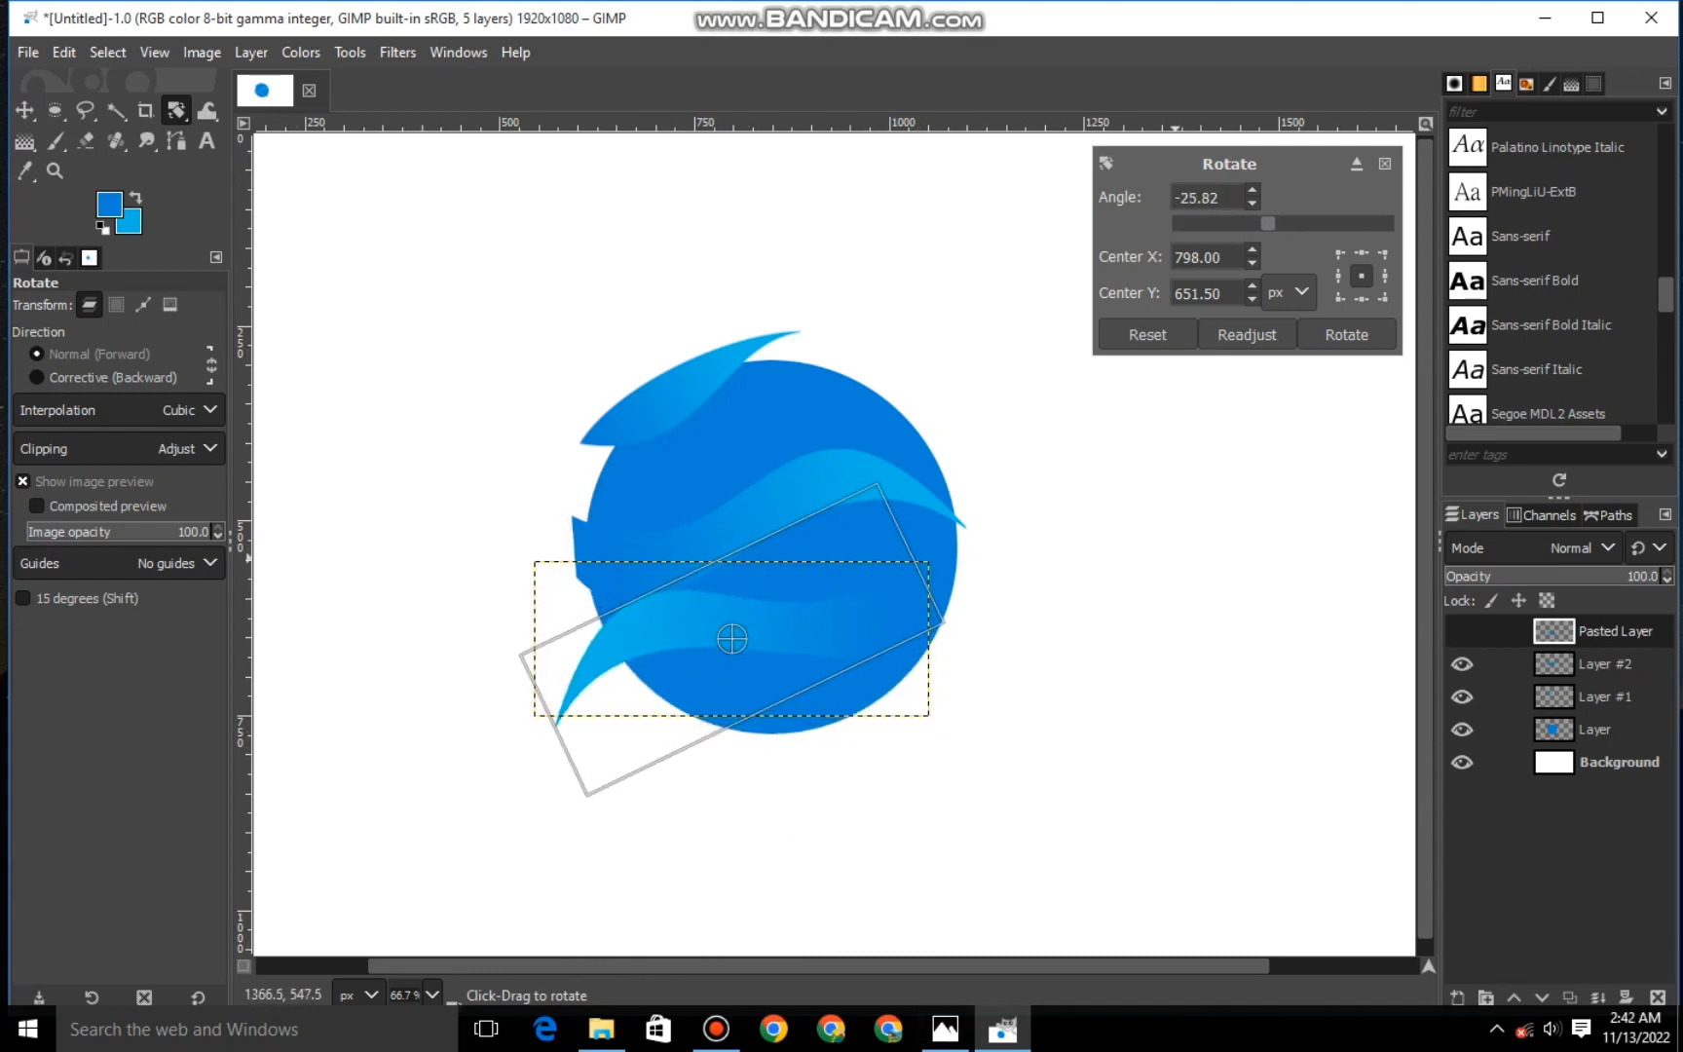
{"action": "key", "text": "Return"}
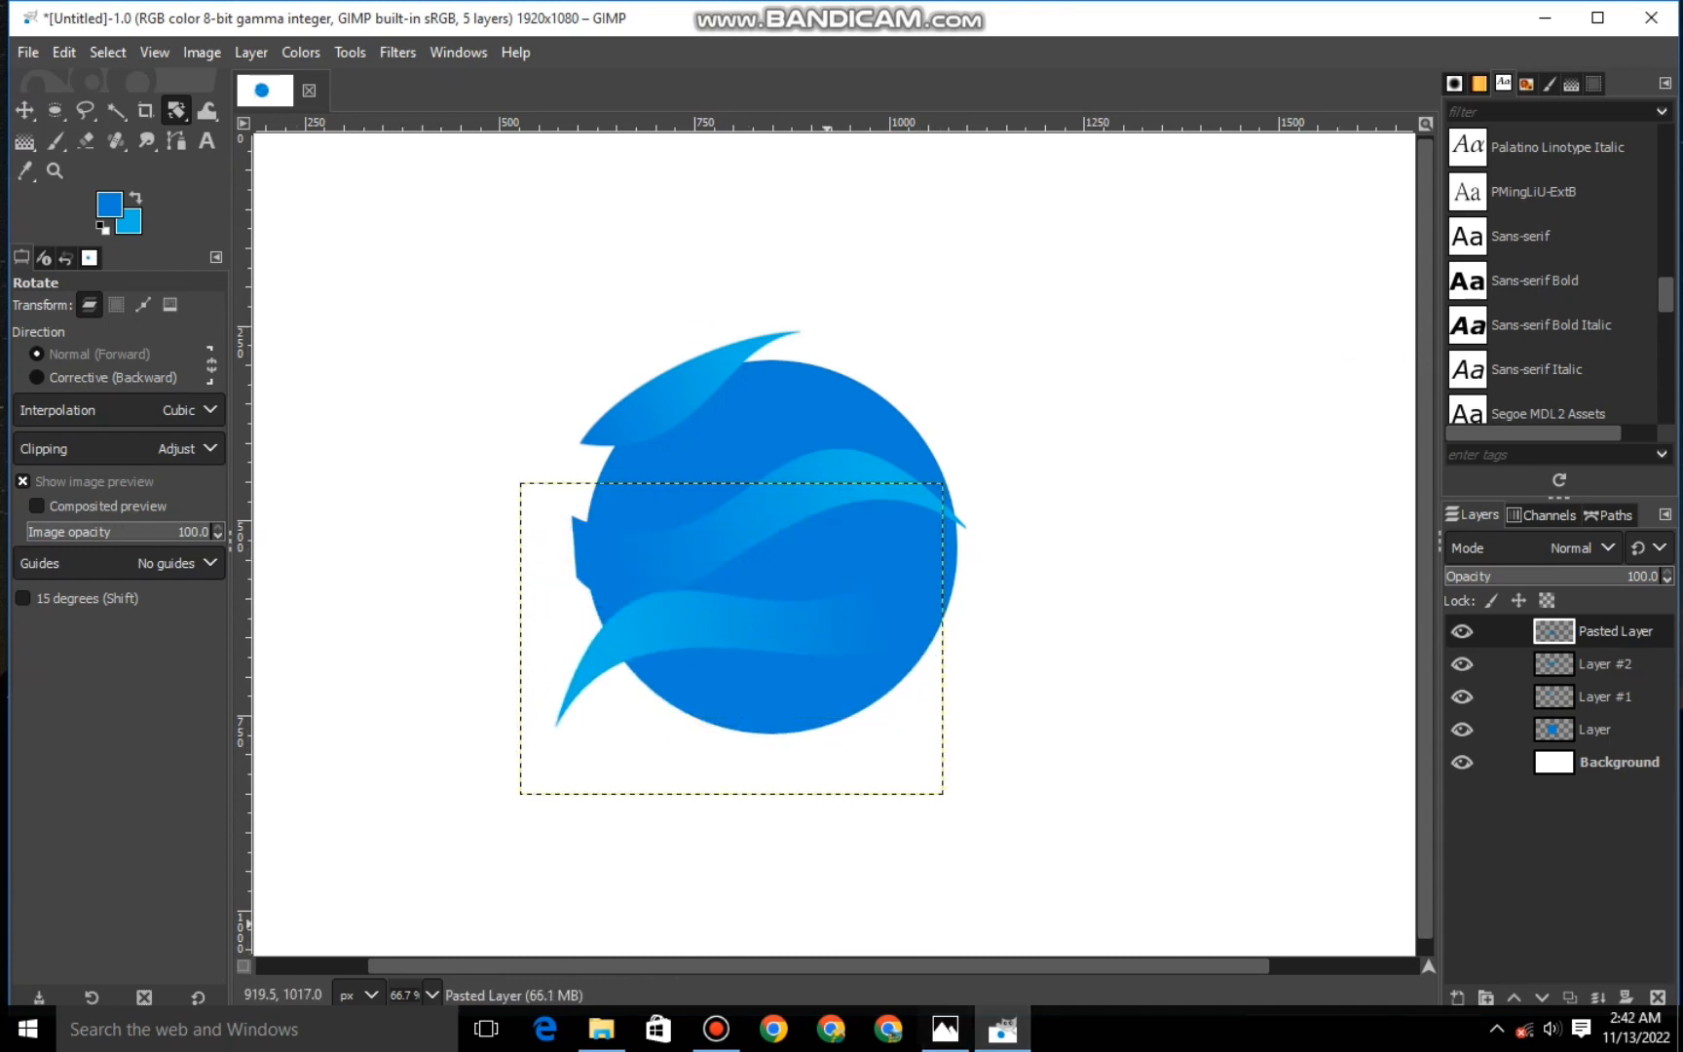
Invert the wave copy with Perspective so it sweeps upward from the circle's lower-left edge to its right edge.
{"action": "left_click", "coordinate": [177, 110]}
{"action": "left_click", "coordinate": [292, 245]}
{"action": "left_click_drag", "start_coordinate": [522, 482], "coordinate": [601, 869]}
{"action": "left_click_drag", "start_coordinate": [520, 795], "coordinate": [495, 551]}
{"action": "left_click_drag", "start_coordinate": [943, 483], "coordinate": [961, 690]}
{"action": "left_click_drag", "start_coordinate": [916, 563], "coordinate": [938, 476]}
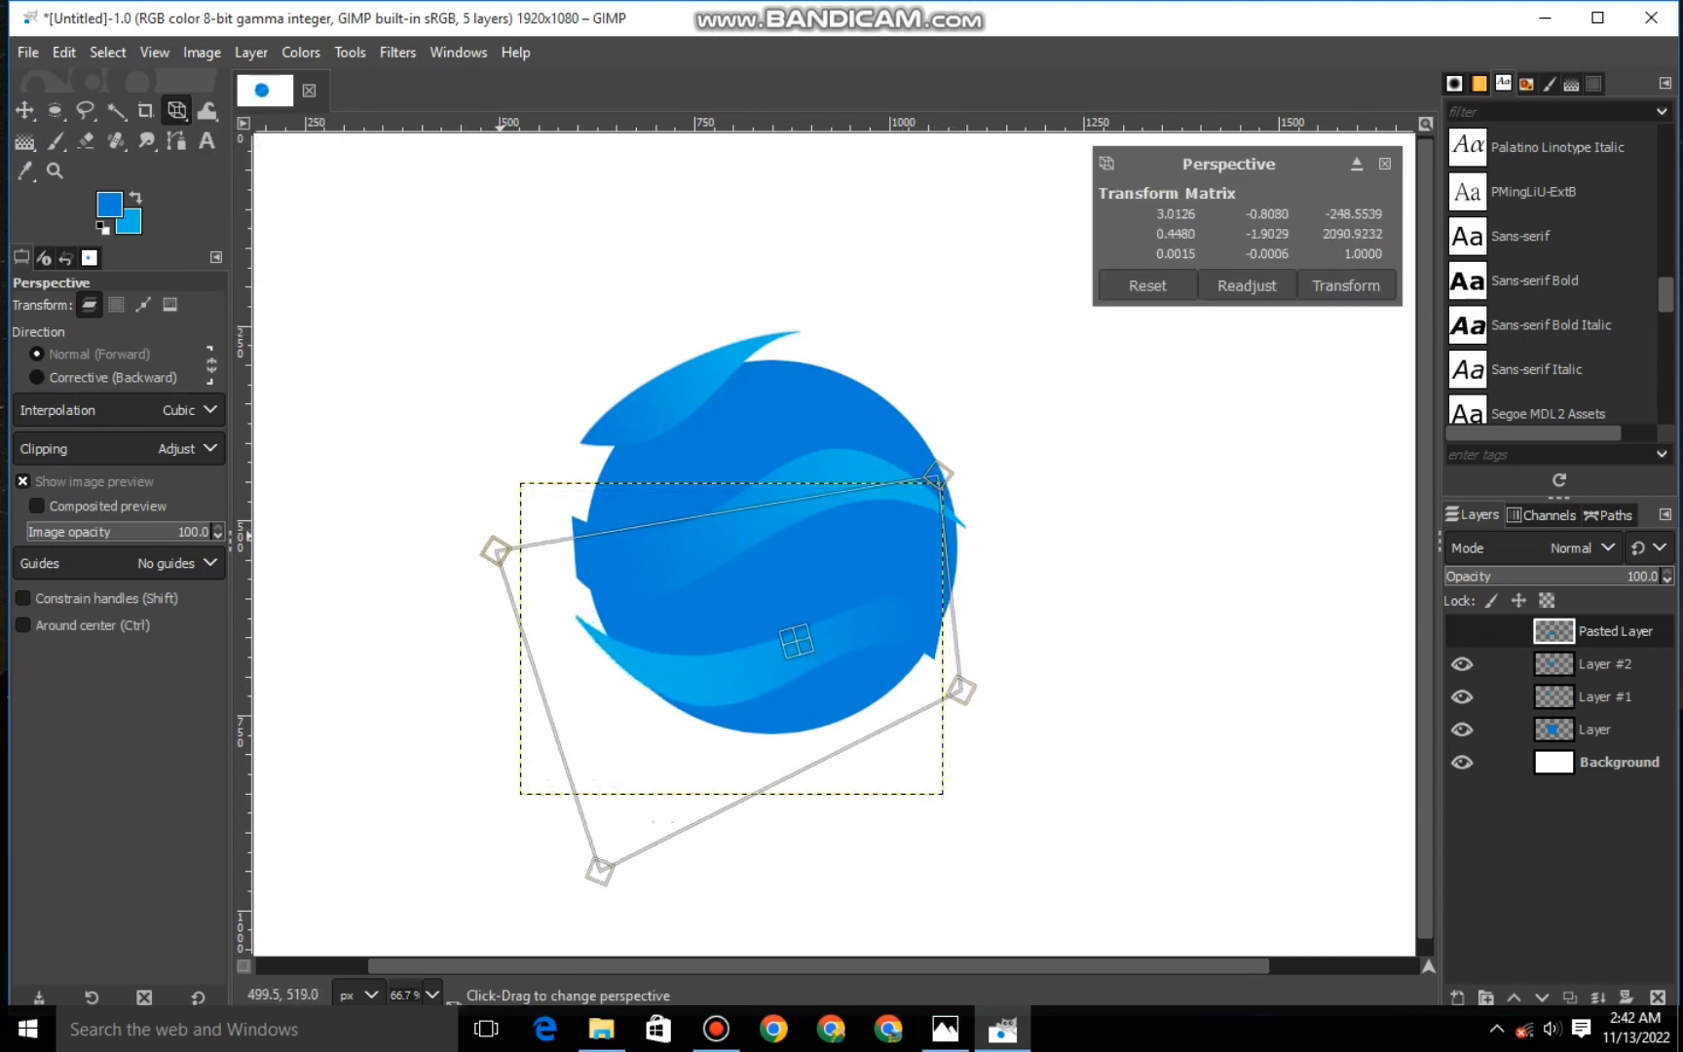
{"action": "left_click_drag", "start_coordinate": [499, 551], "coordinate": [539, 560]}
{"action": "left_click_drag", "start_coordinate": [896, 576], "coordinate": [918, 569]}
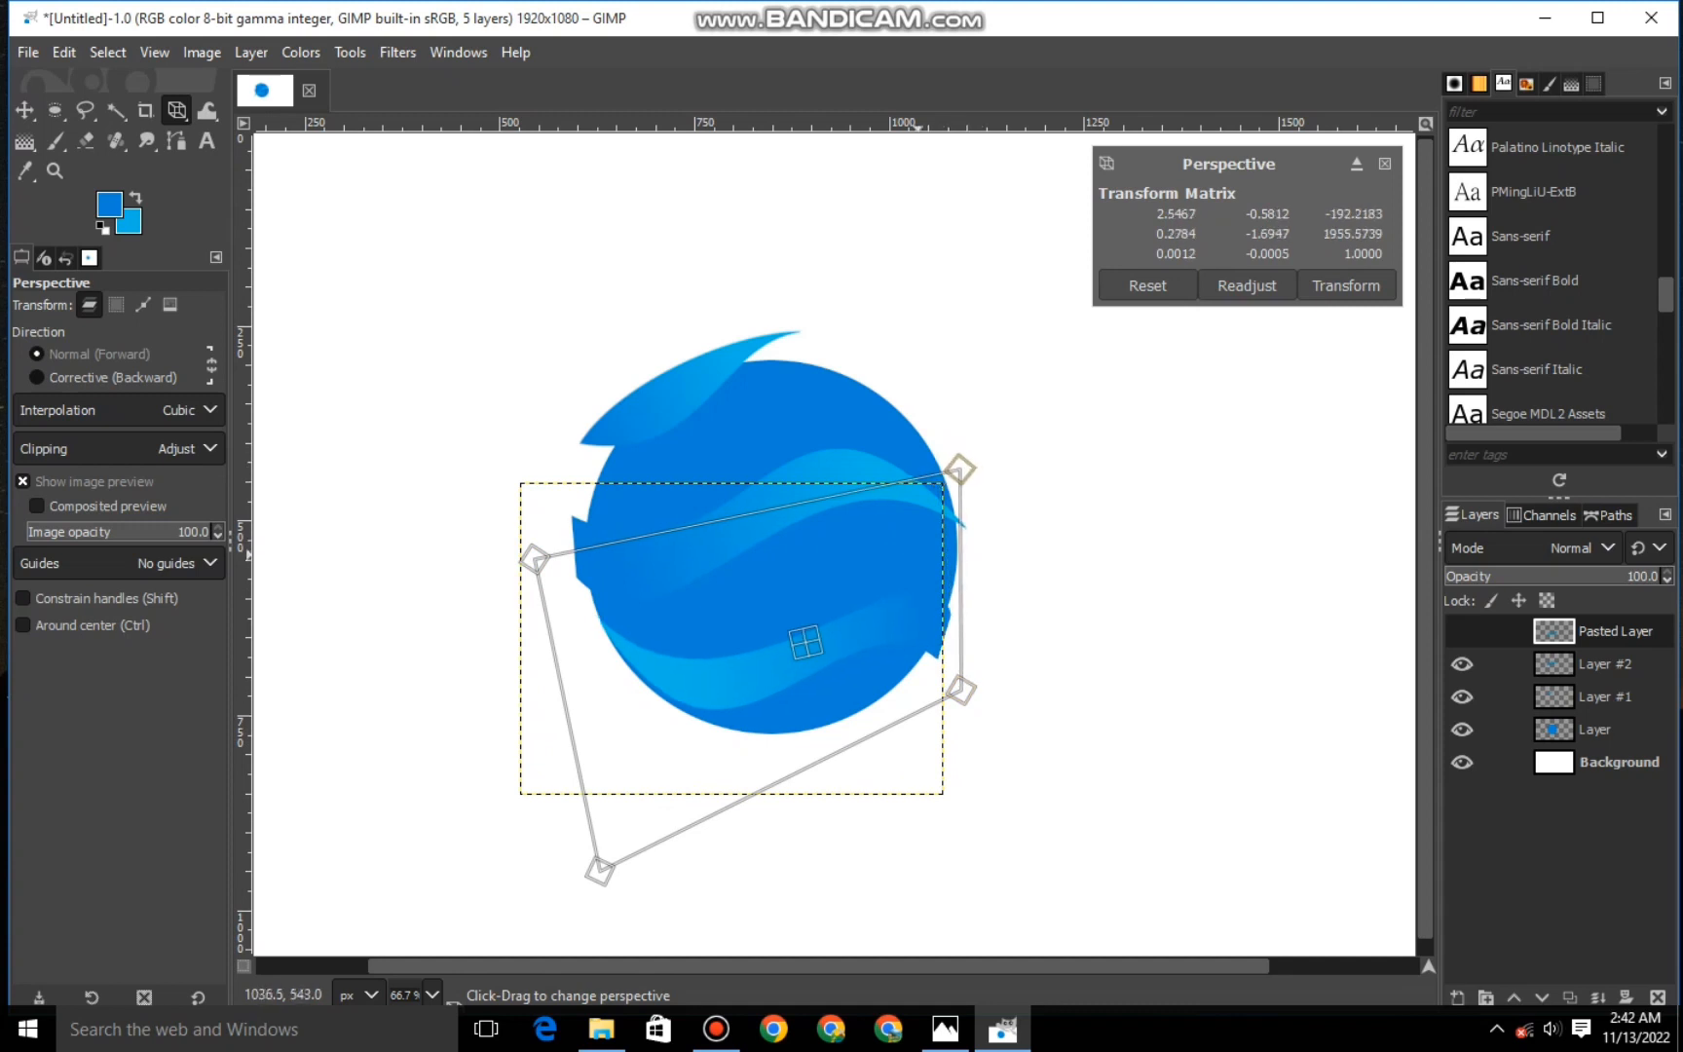
{"action": "left_click", "coordinate": [1148, 285]}
Refine the lower wave's perspective corners so it curves parallel to the upper wave inside the circle.
{"action": "left_click_drag", "start_coordinate": [531, 474], "coordinate": [523, 452]}
{"action": "left_click_drag", "start_coordinate": [570, 798], "coordinate": [587, 797]}
{"action": "key", "text": "Return"}
{"action": "mouse_move", "coordinate": [595, 723]}
{"action": "left_mouse_down"}
{"action": "mouse_move", "coordinate": [584, 699]}
{"action": "mouse_move", "coordinate": [586, 724]}
{"action": "left_mouse_up"}
{"action": "left_click_drag", "start_coordinate": [568, 477], "coordinate": [588, 517]}
{"action": "left_click_drag", "start_coordinate": [967, 466], "coordinate": [971, 435]}
{"action": "left_click_drag", "start_coordinate": [952, 845], "coordinate": [986, 848]}
{"action": "left_click_drag", "start_coordinate": [971, 435], "coordinate": [971, 388]}
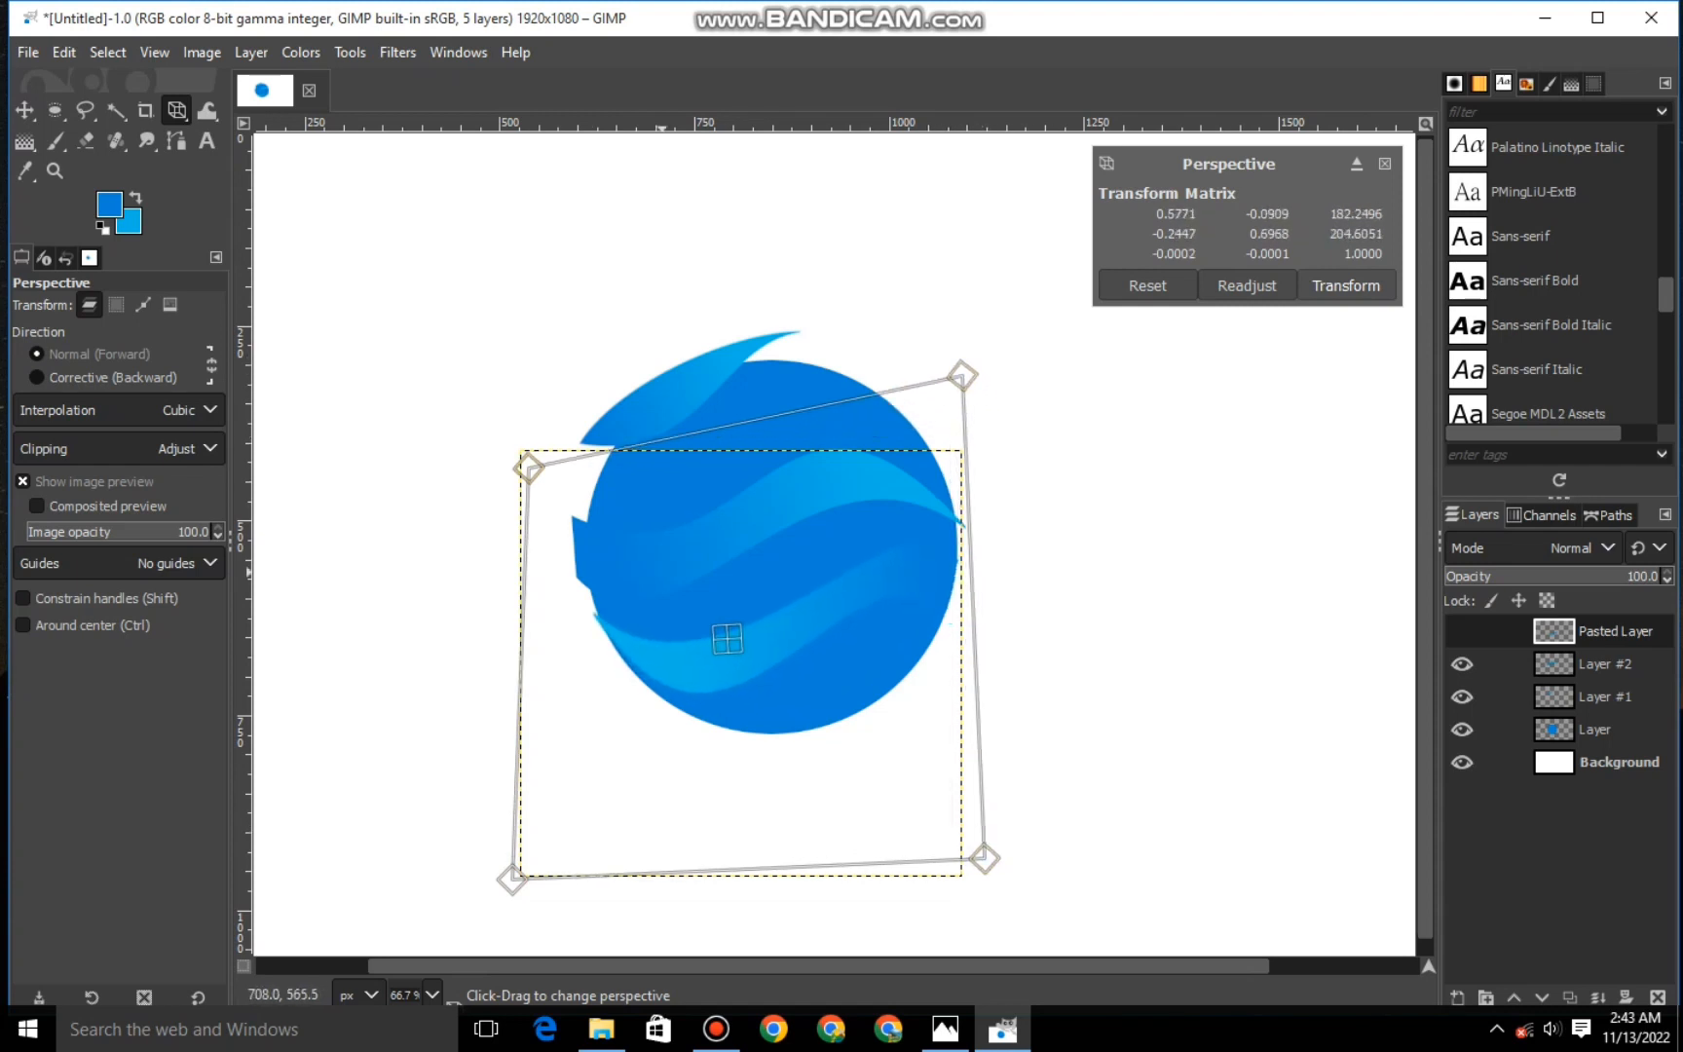
{"action": "key", "text": "Return"}
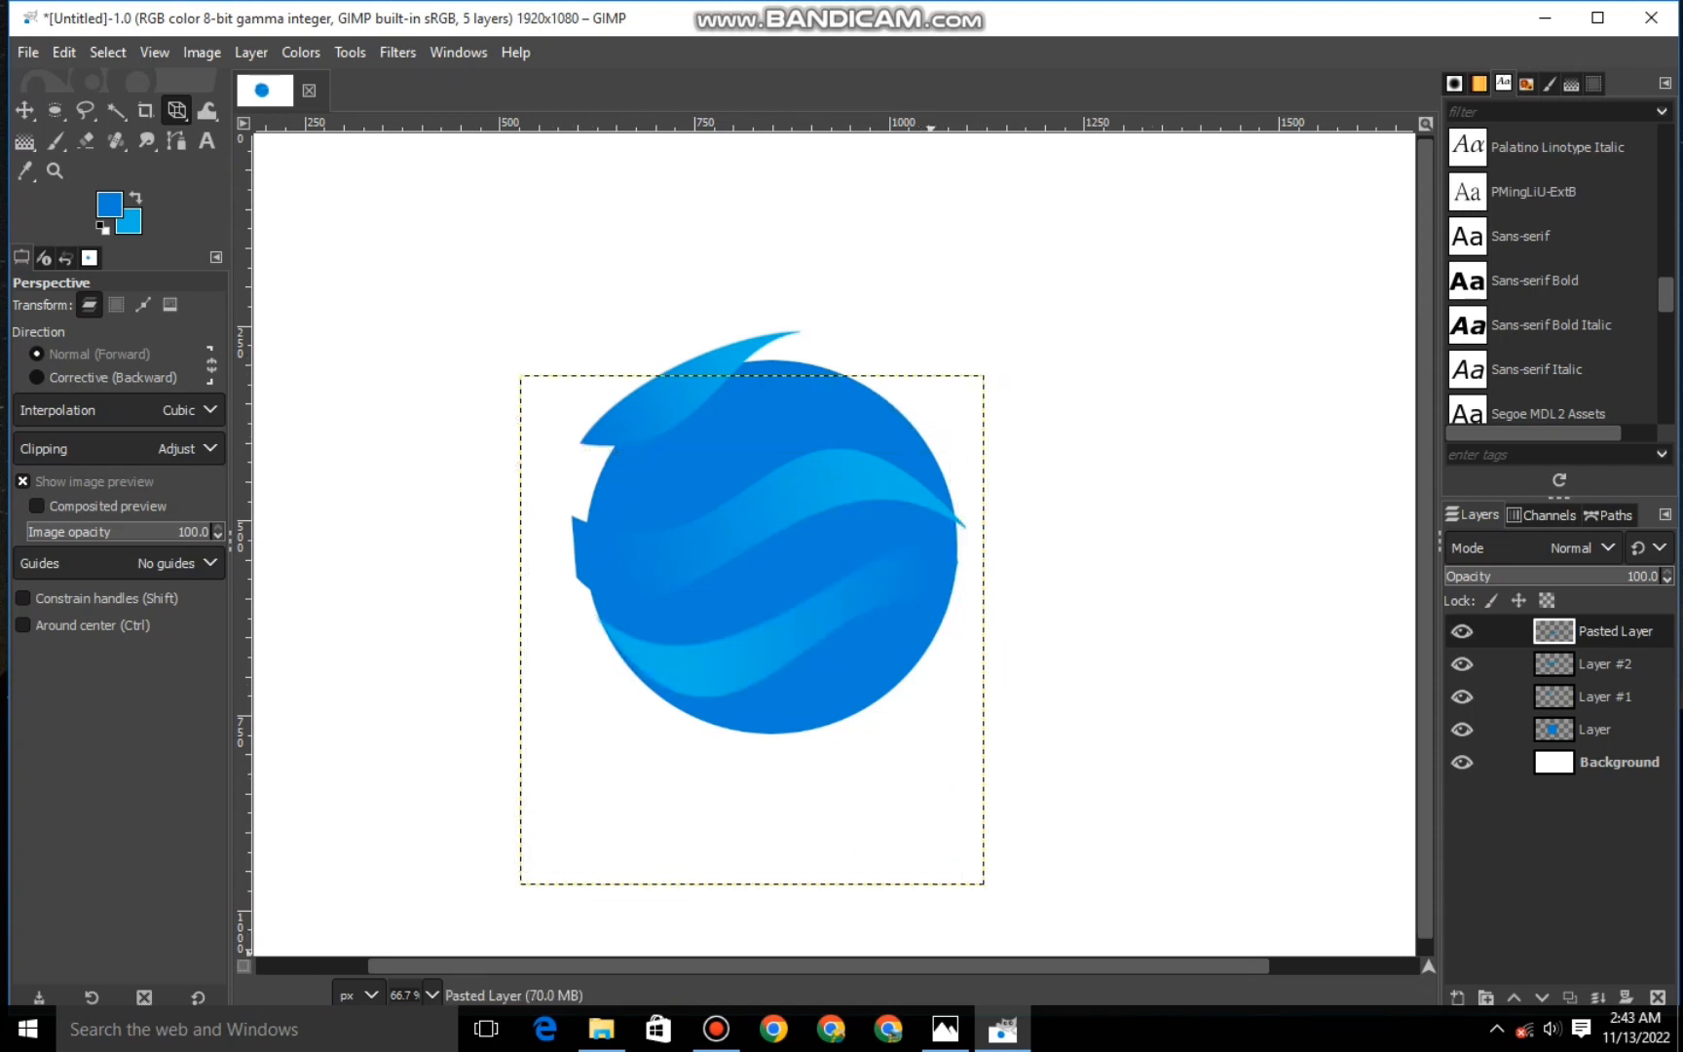
Widen the lower wave with Perspective so both ends extend just past the circle's edges.
{"action": "left_click_drag", "start_coordinate": [984, 376], "coordinate": [1004, 357]}
{"action": "left_click_drag", "start_coordinate": [520, 376], "coordinate": [492, 357]}
{"action": "left_click_drag", "start_coordinate": [1004, 357], "coordinate": [1015, 352]}
{"action": "left_click_drag", "start_coordinate": [520, 884], "coordinate": [509, 888]}
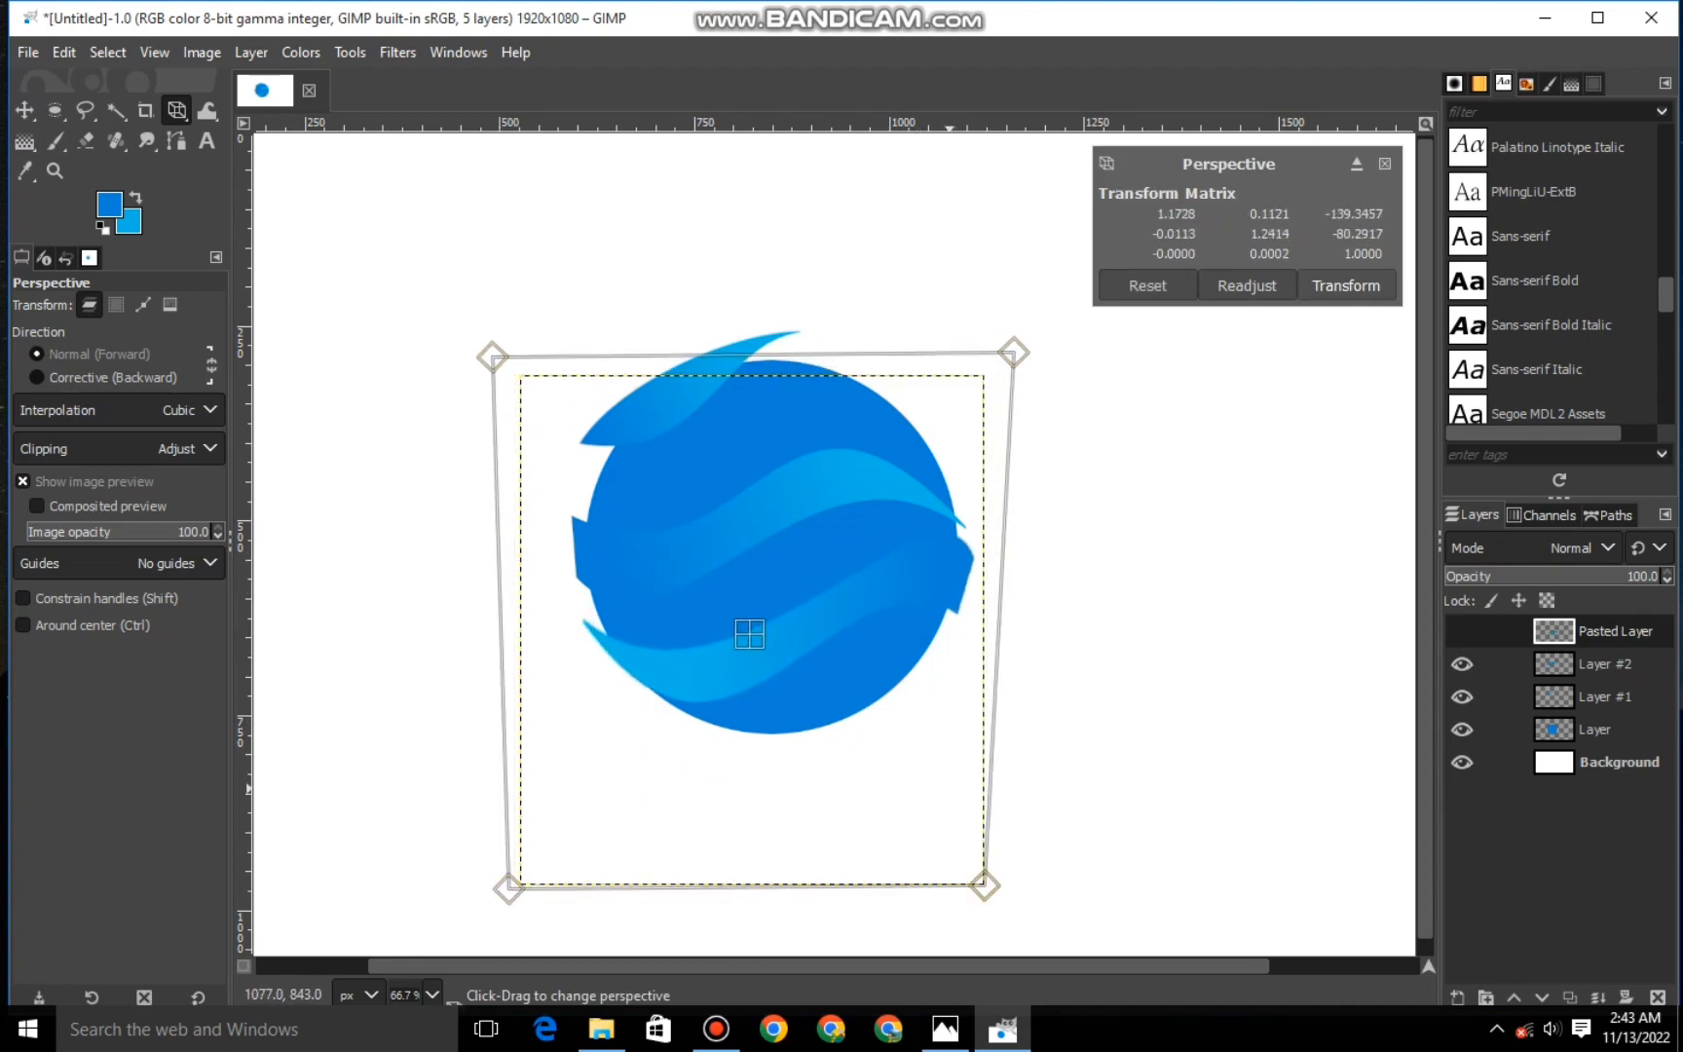
{"action": "key", "text": "Return"}
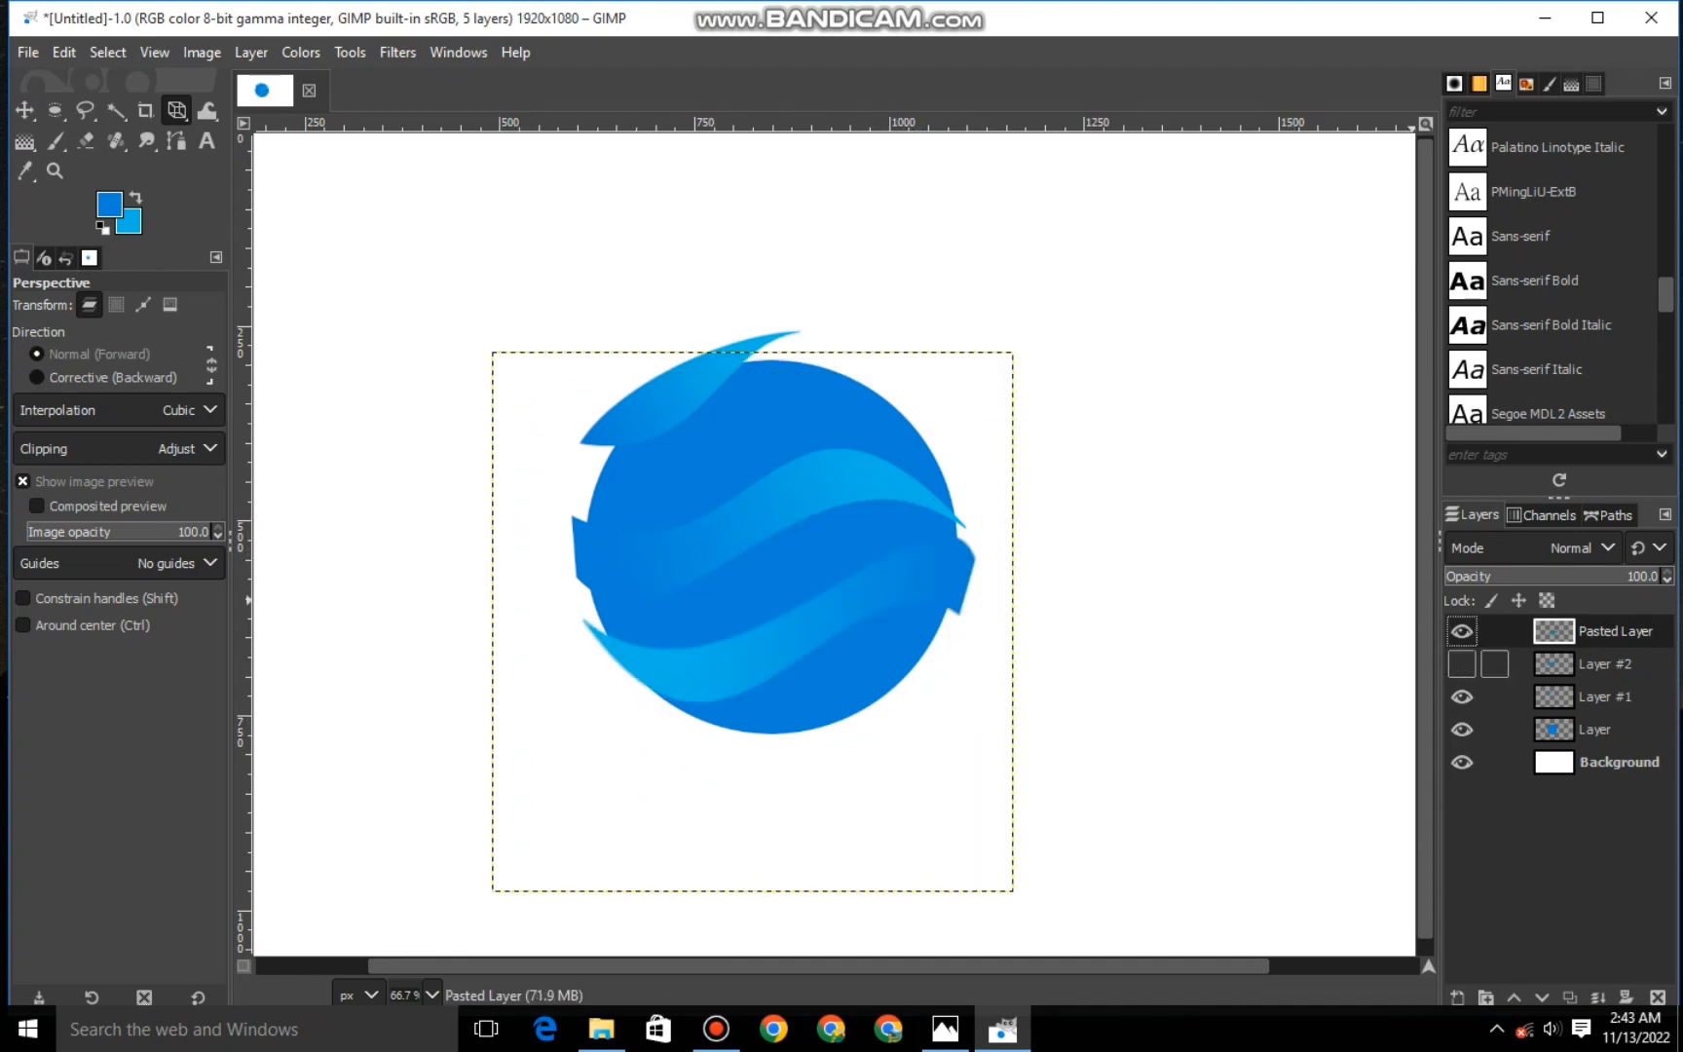
Fuzzy-select the upper wave on Layer #2, stretch it with Perspective slightly past both circle edges and anchor it back into its layer.
{"action": "left_click", "coordinate": [1462, 664]}
{"action": "key", "text": "u"}
{"action": "left_click_drag", "start_coordinate": [760, 516], "coordinate": [896, 525]}
{"action": "key", "text": "shift+p"}
{"action": "left_click", "coordinate": [896, 525]}
{"action": "left_click_drag", "start_coordinate": [967, 448], "coordinate": [984, 447]}
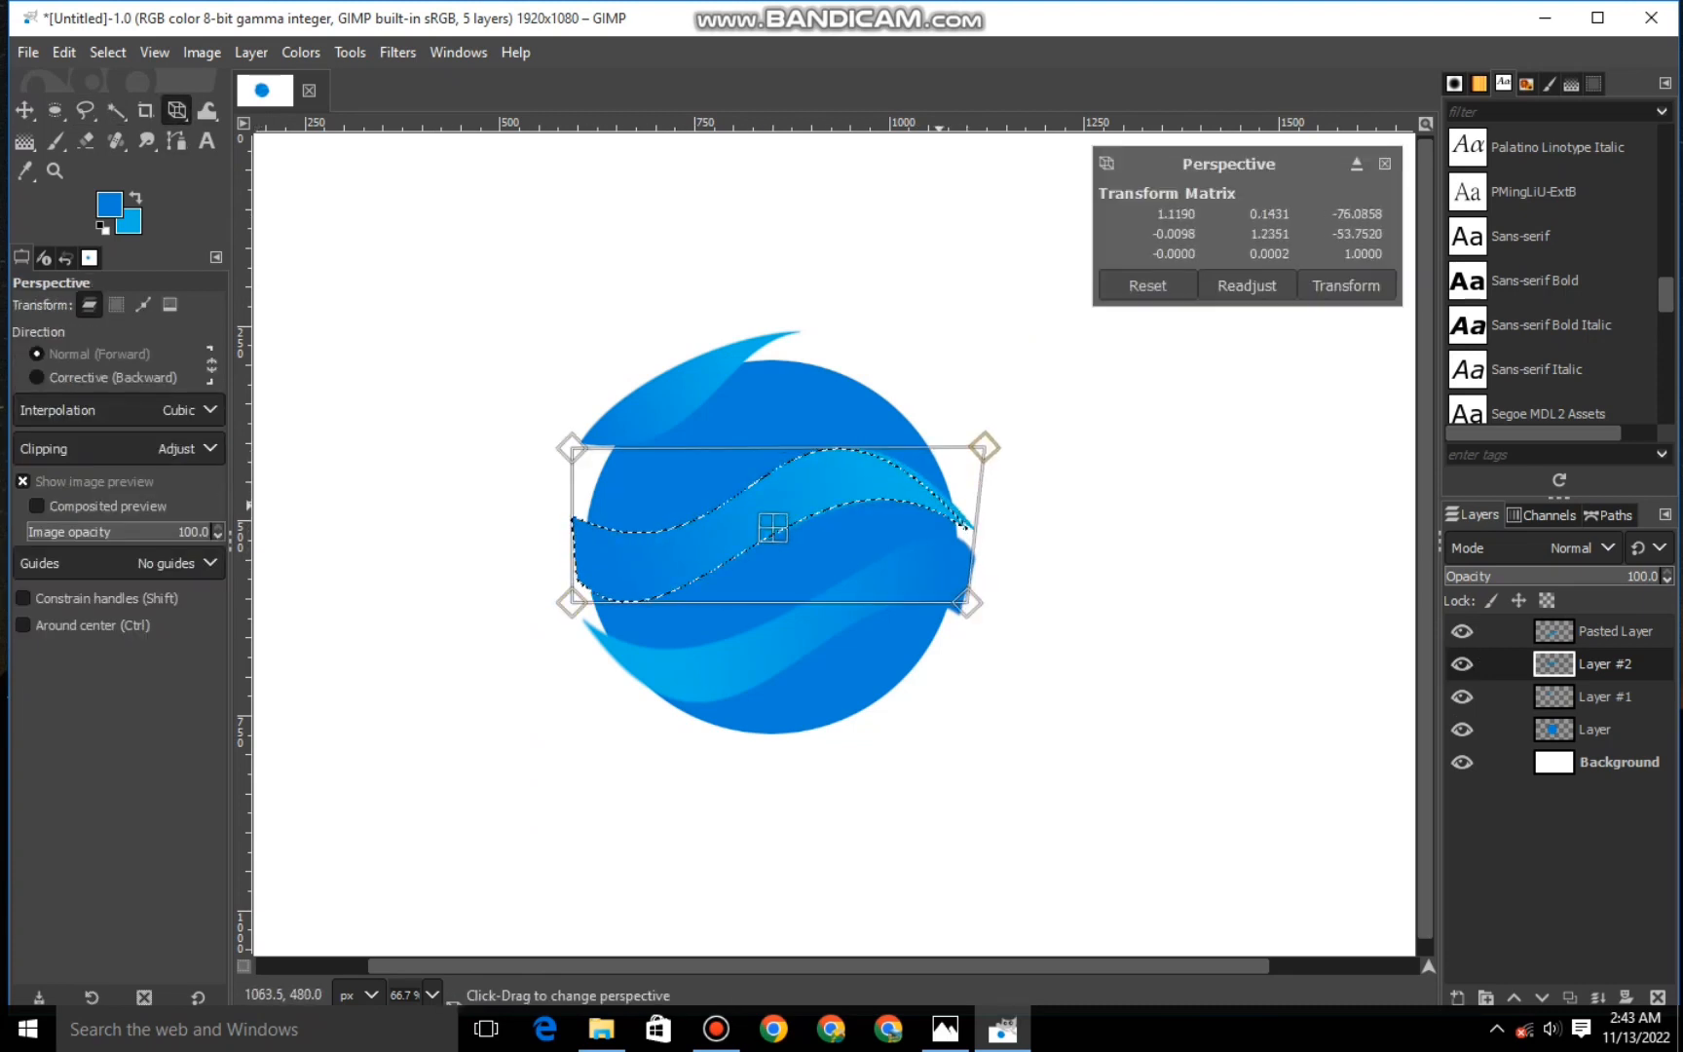
{"action": "left_click_drag", "start_coordinate": [968, 603], "coordinate": [975, 608]}
{"action": "left_click_drag", "start_coordinate": [985, 448], "coordinate": [996, 444]}
{"action": "left_click_drag", "start_coordinate": [572, 604], "coordinate": [562, 595]}
{"action": "left_click_drag", "start_coordinate": [572, 448], "coordinate": [567, 440]}
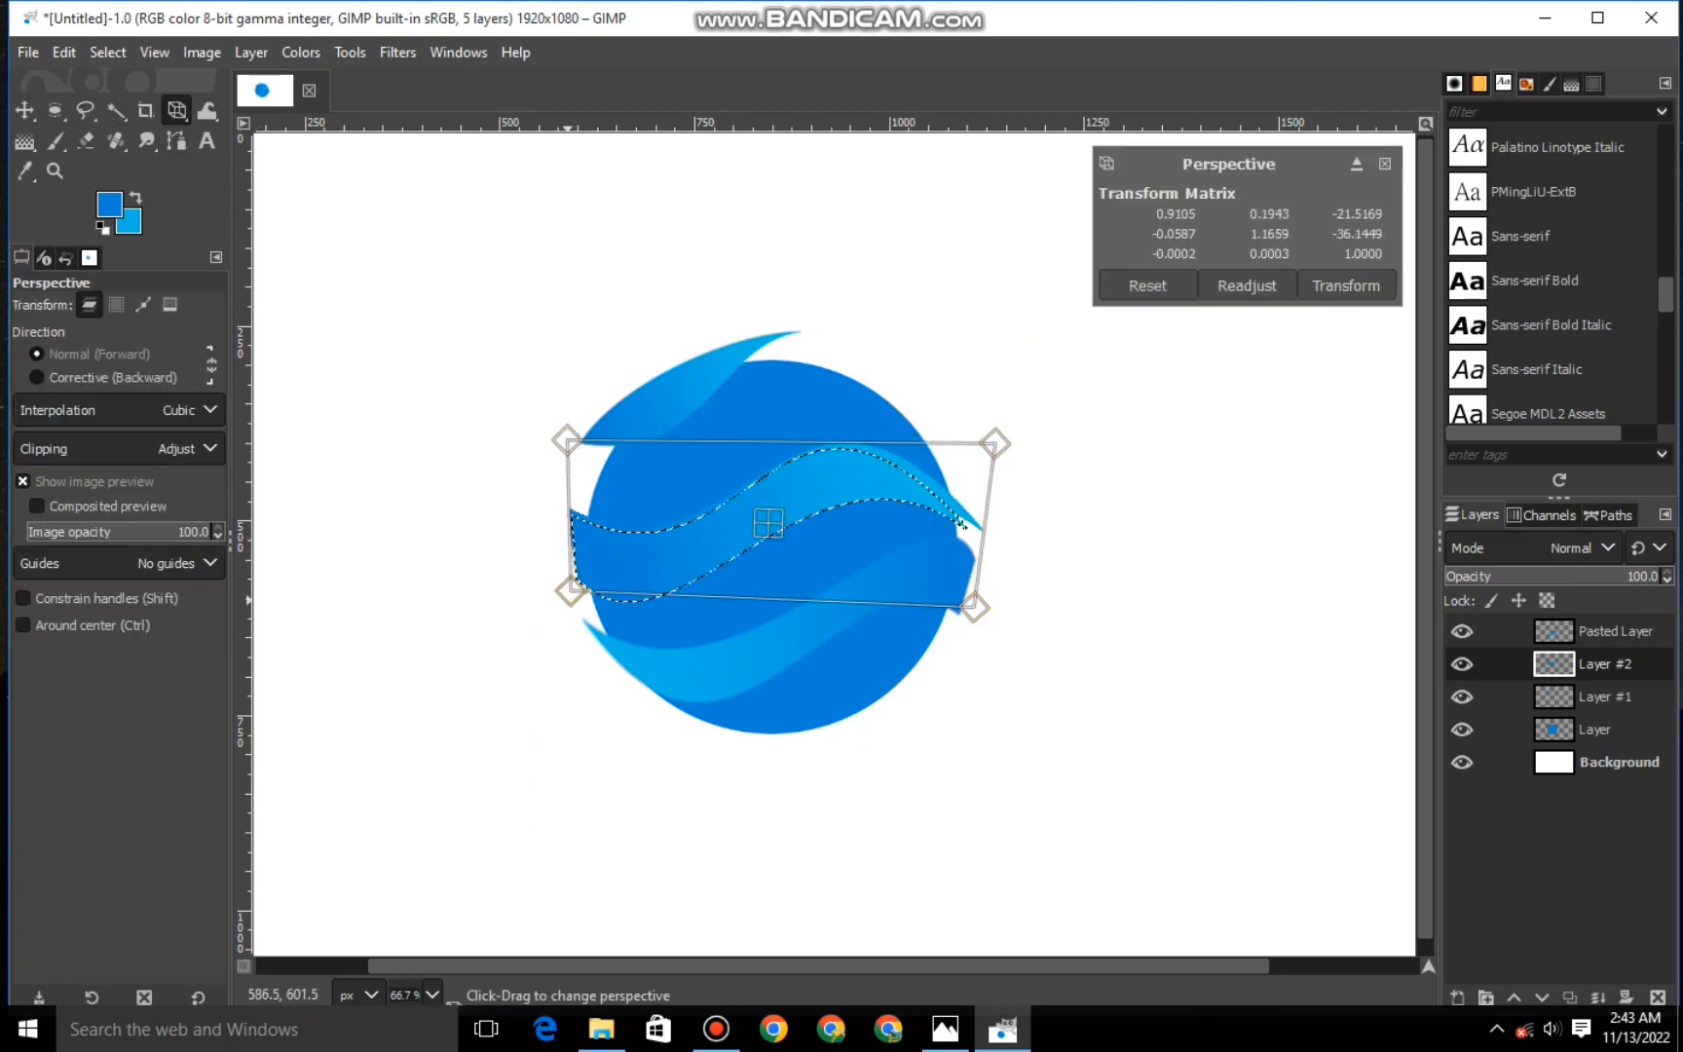
{"action": "key", "text": "Return"}
{"action": "left_click", "coordinate": [1598, 997]}
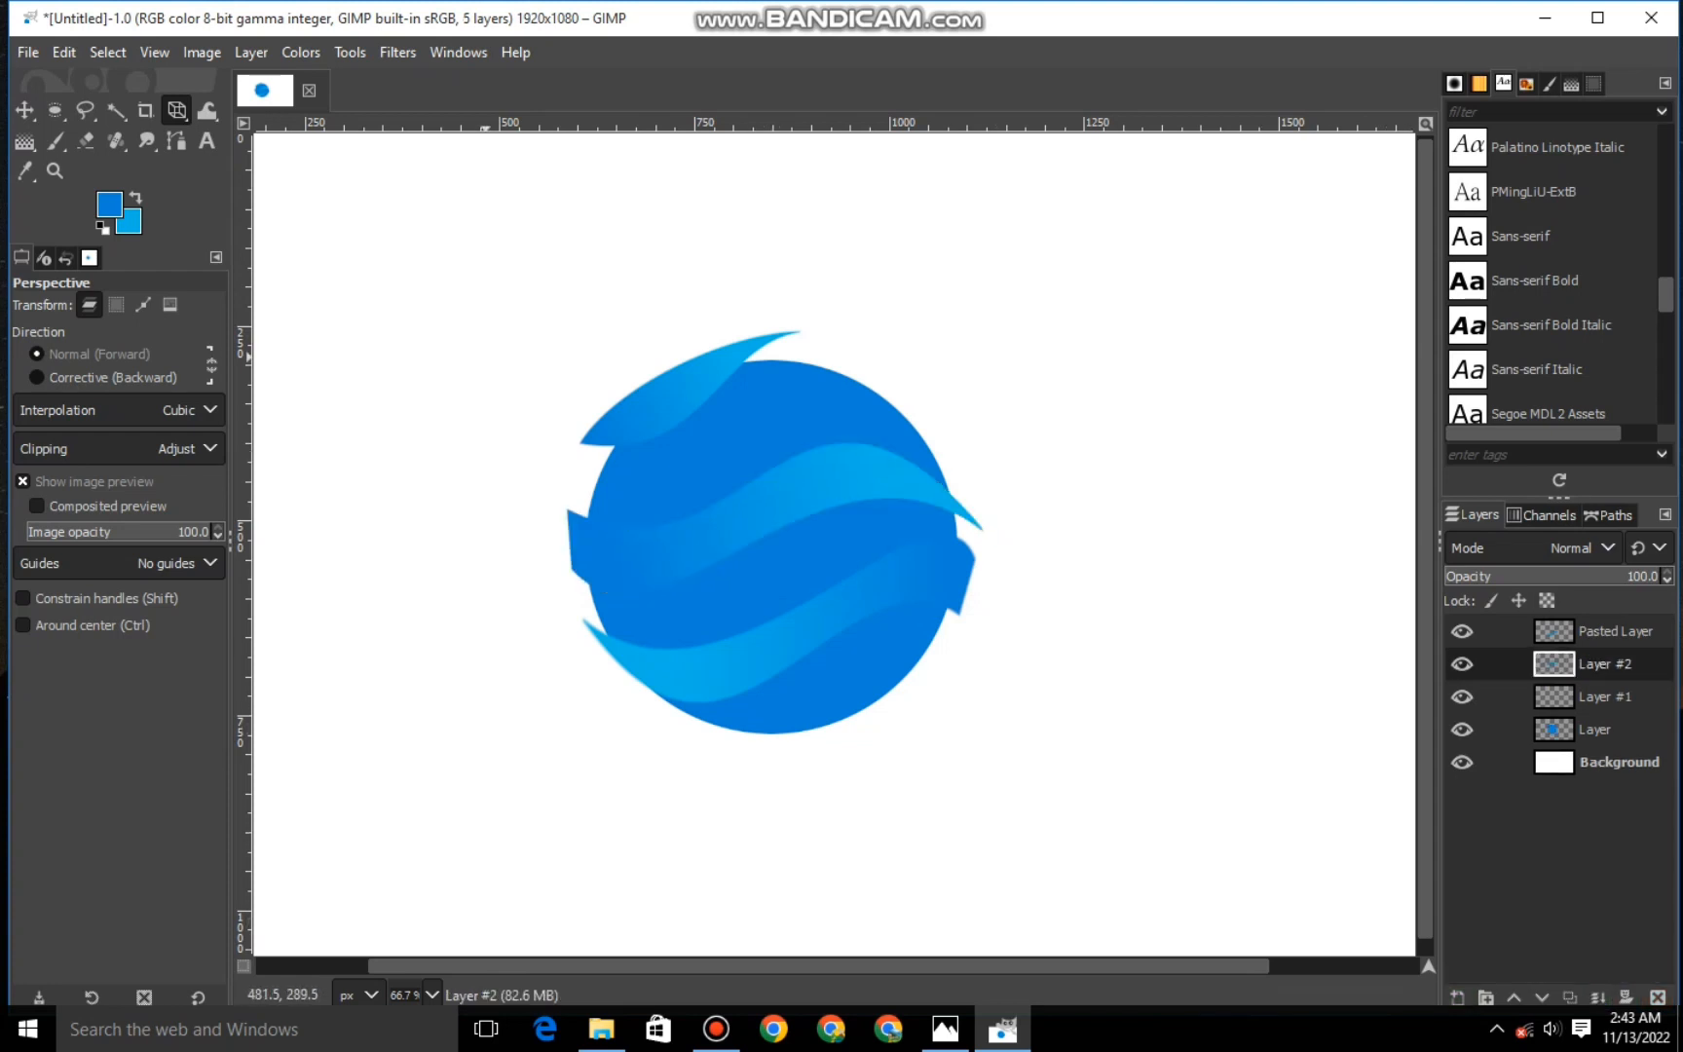
Select the leaf on Layer #1 with Fuzzy Select, copy it and paste it as a new layer.
{"action": "left_click", "coordinate": [1604, 697]}
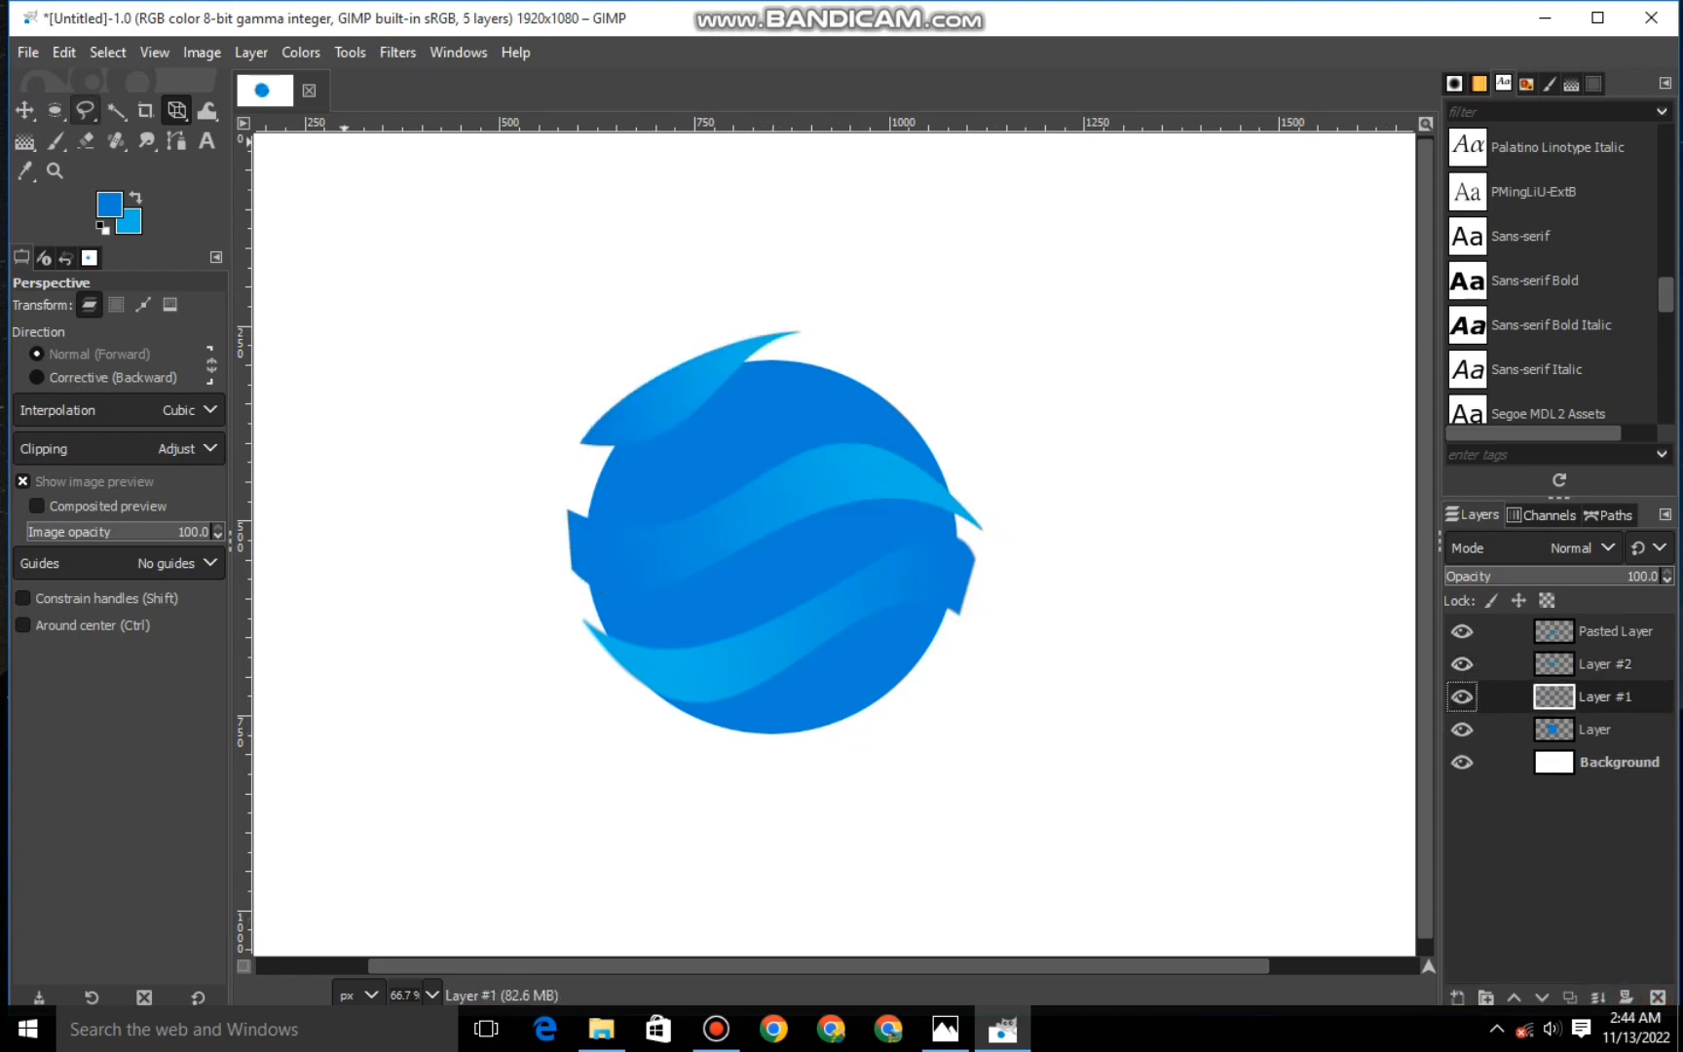
{"action": "key", "text": "u"}
{"action": "left_click_drag", "start_coordinate": [677, 396], "coordinate": [625, 417]}
{"action": "right_click", "coordinate": [626, 417]}
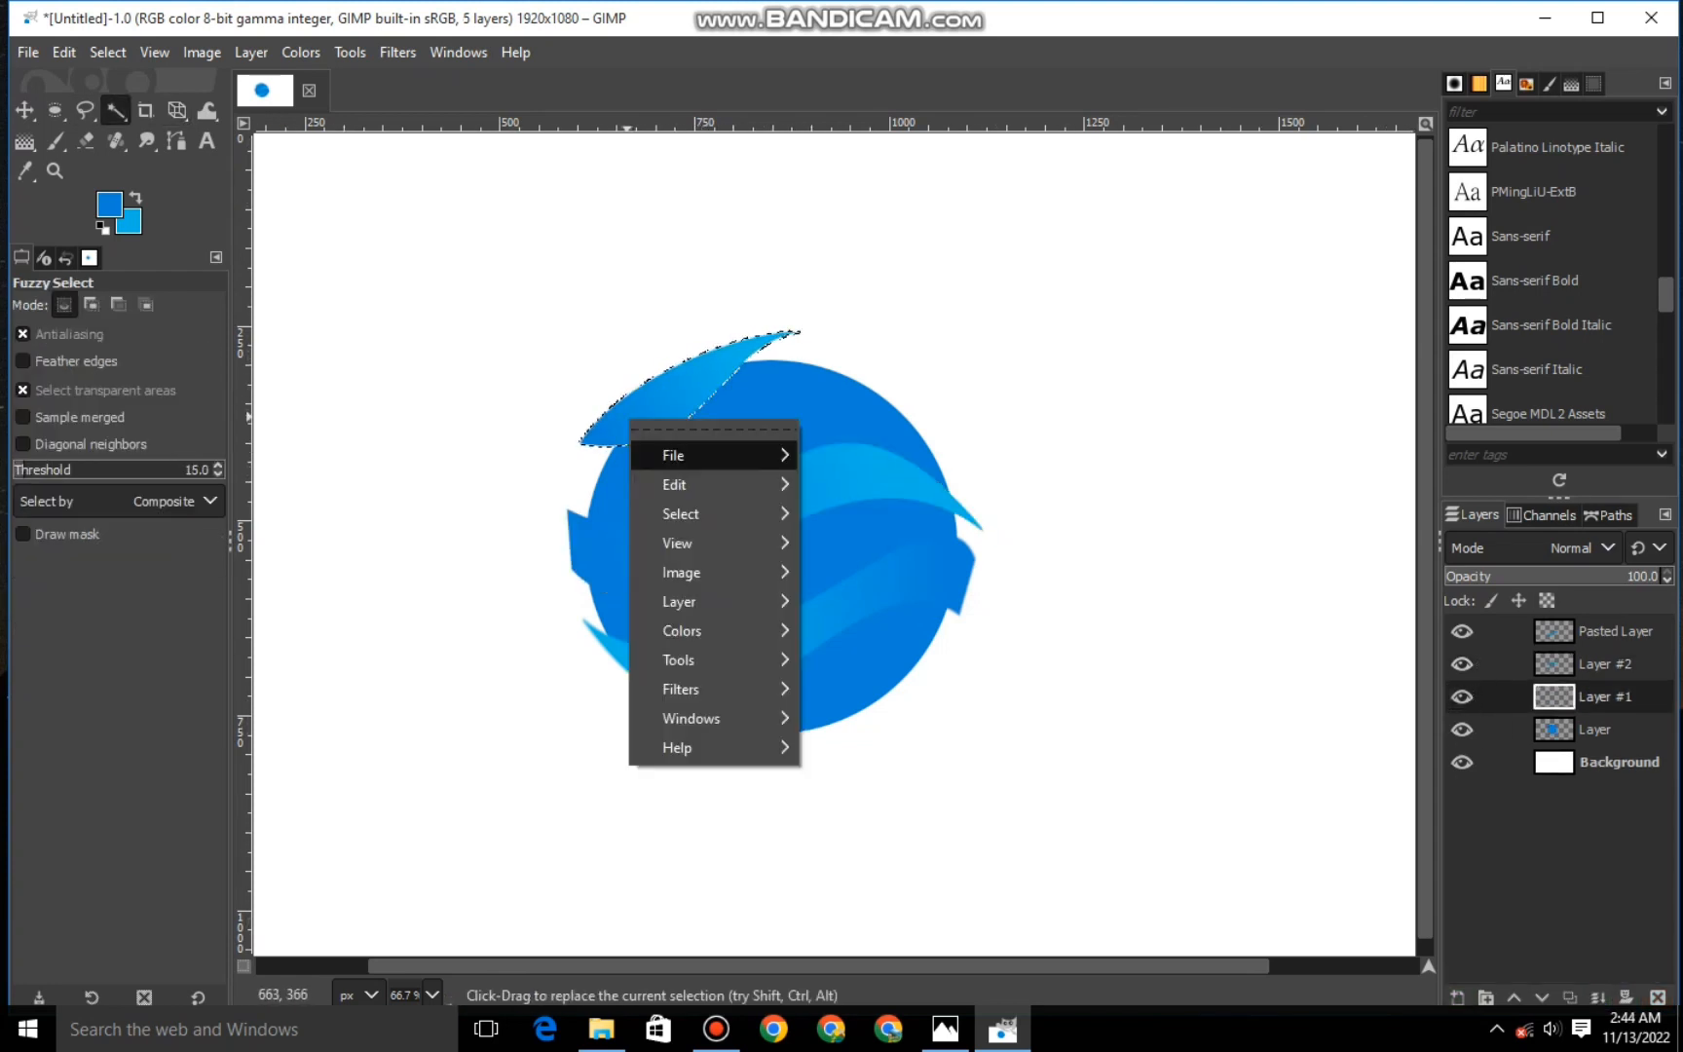
{"action": "mouse_move", "coordinate": [677, 484]}
{"action": "left_click", "coordinate": [848, 412]}
{"action": "right_click", "coordinate": [680, 417]}
{"action": "mouse_move", "coordinate": [729, 484]}
{"action": "left_click", "coordinate": [903, 471]}
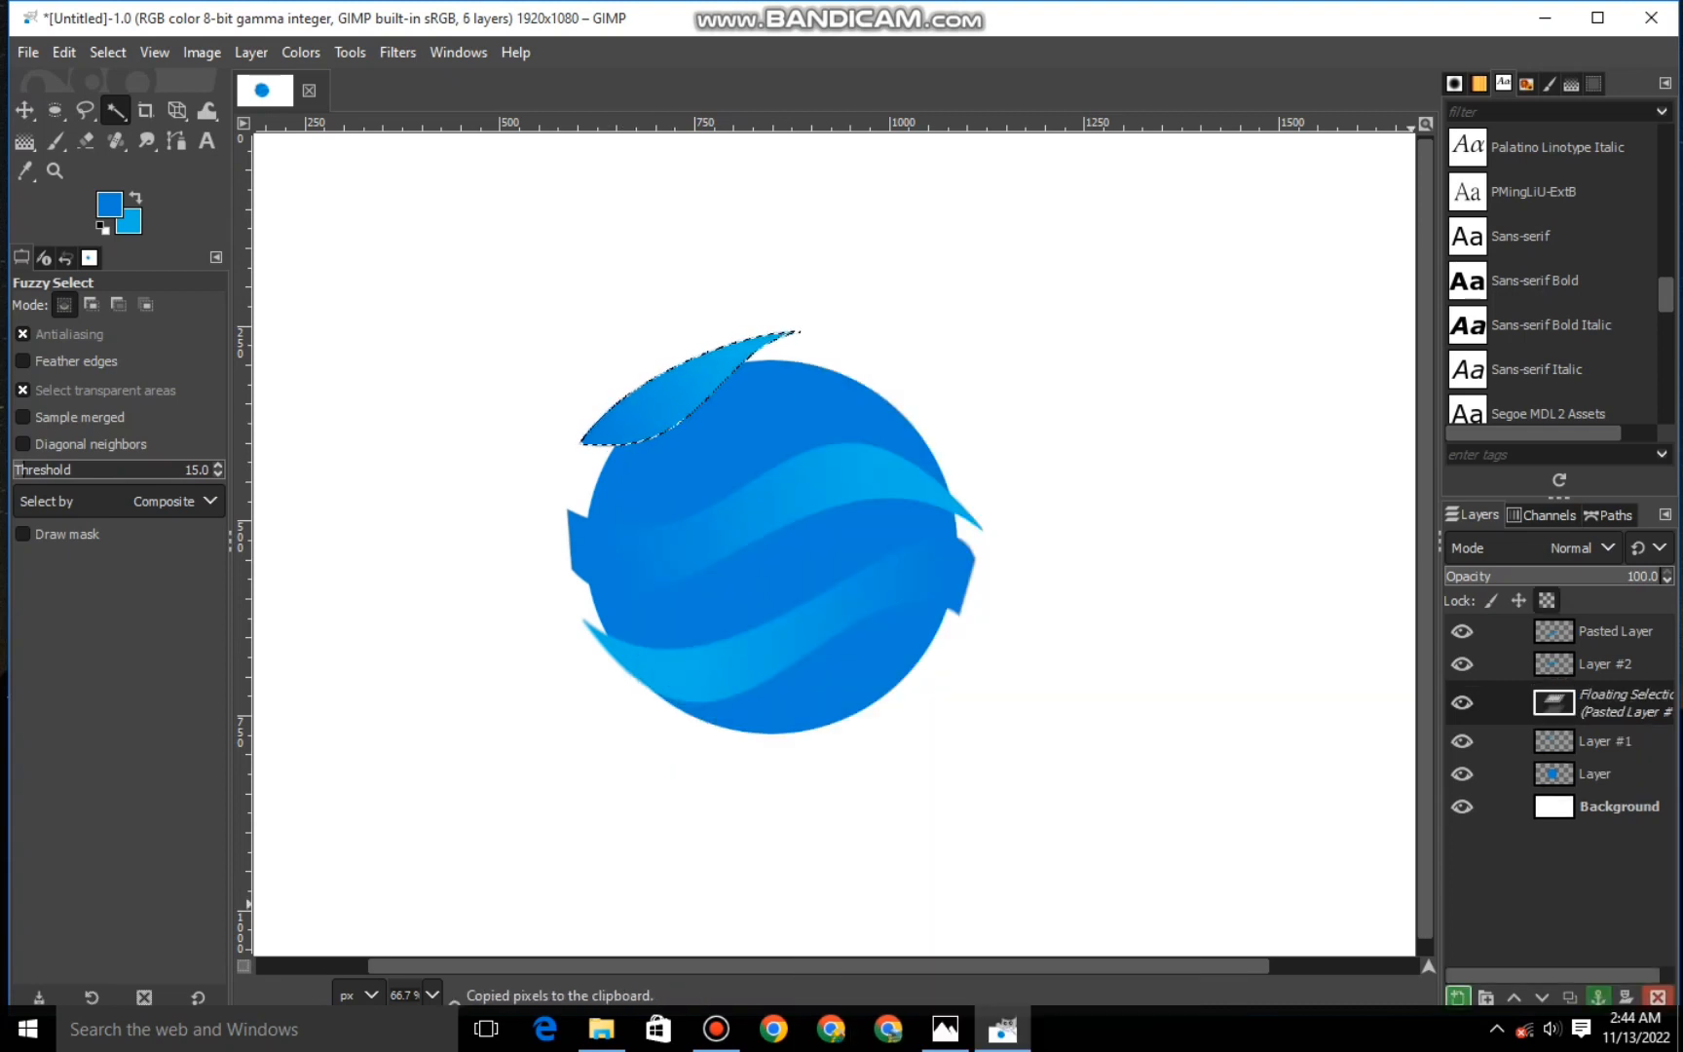
{"action": "key", "text": "shift+ctrl+n"}
Move the leaf copy to the circle's lower-right edge using the Perspective tool.
{"action": "key", "text": "shift+p"}
{"action": "left_click_drag", "start_coordinate": [689, 389], "coordinate": [846, 710]}
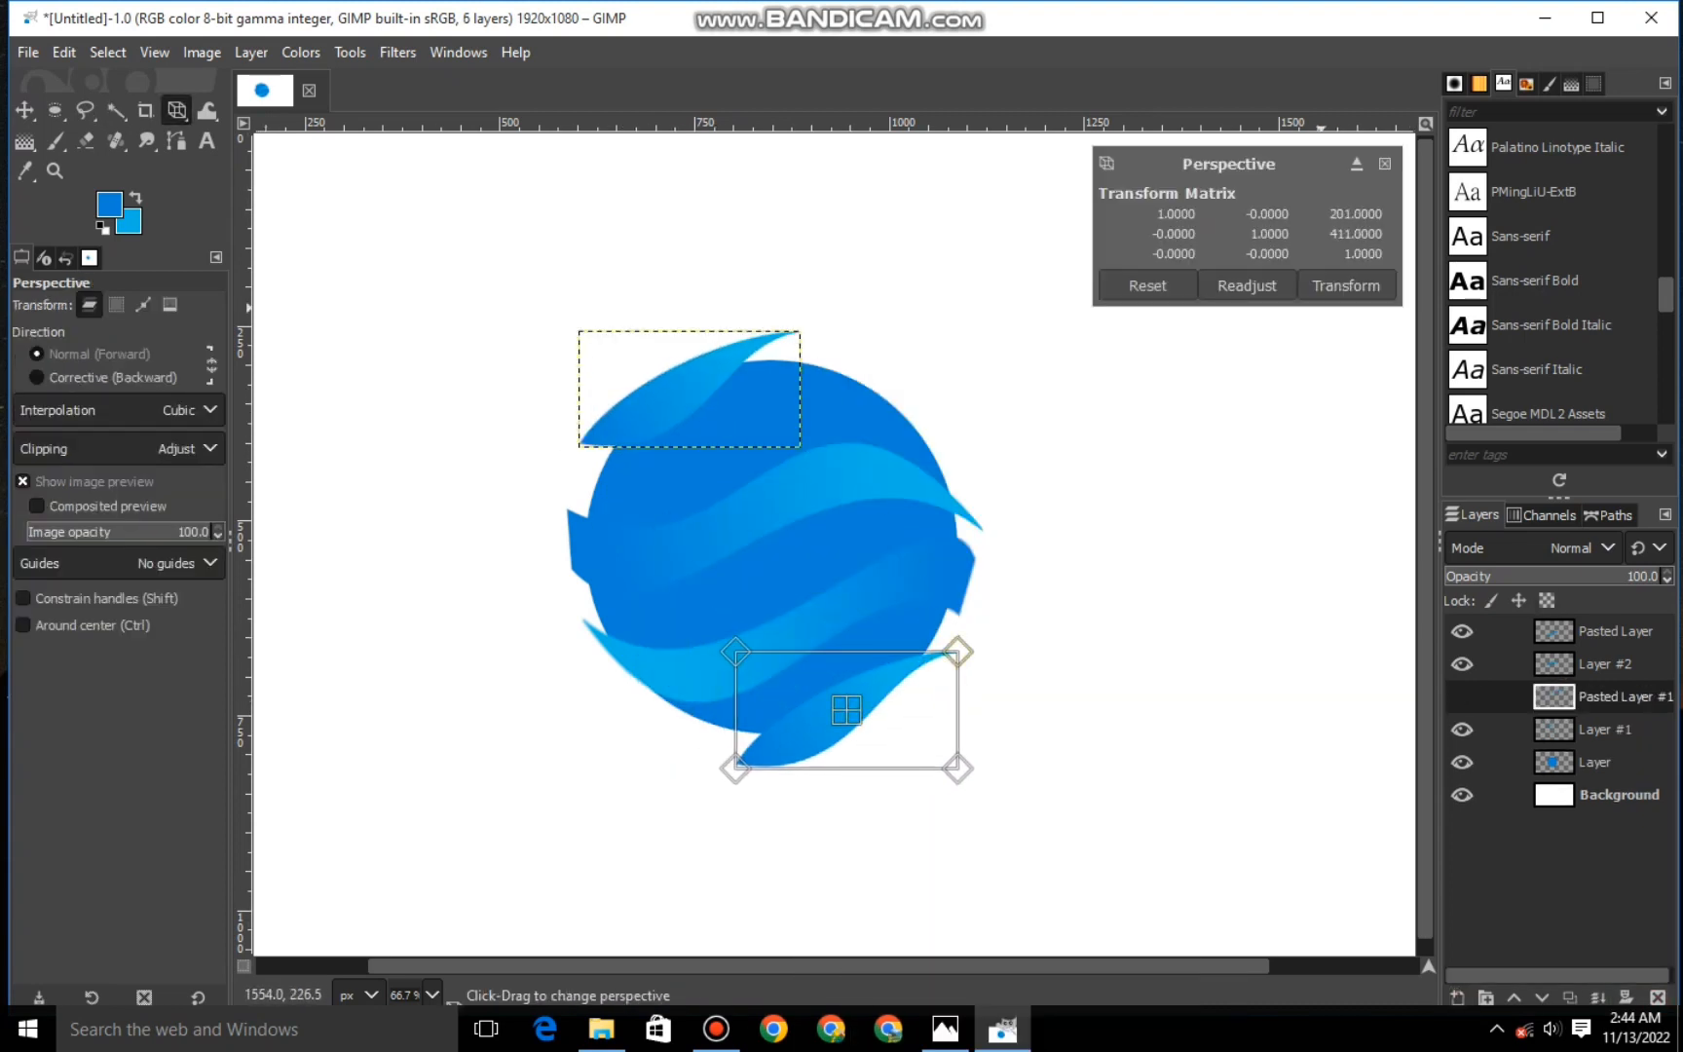
{"action": "left_click", "coordinate": [1343, 286]}
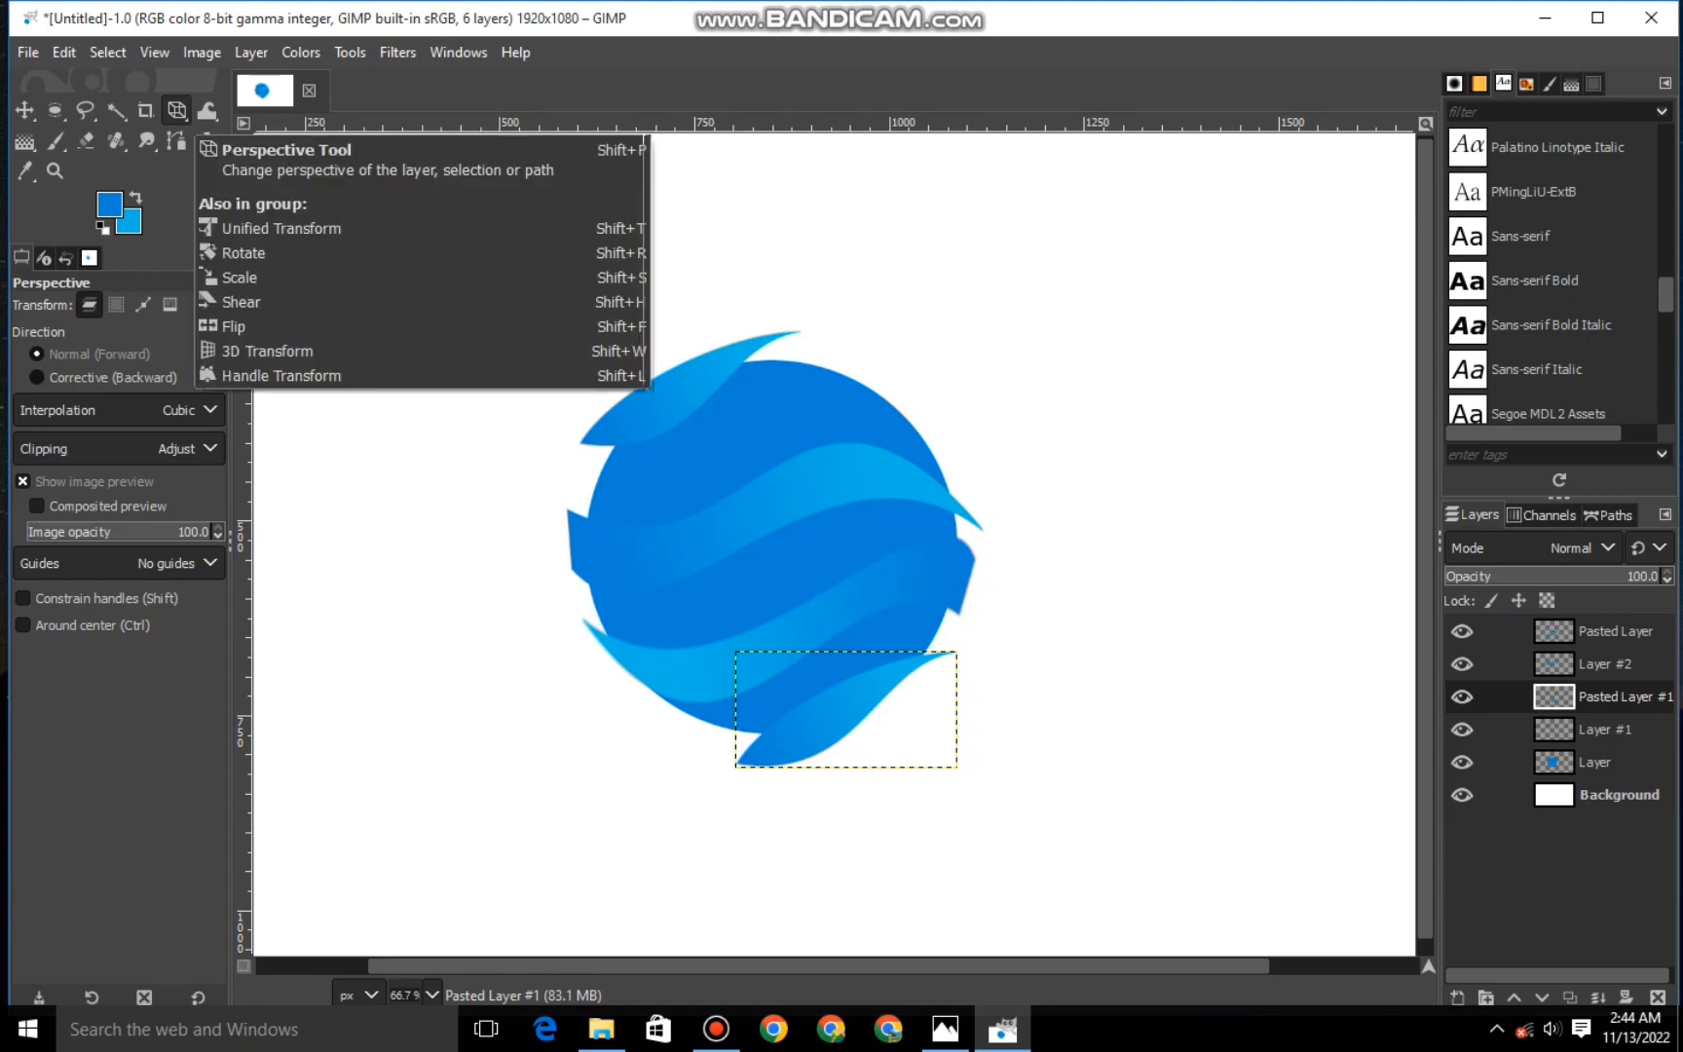
Invert the leaf copy with Perspective so it lies along the circle's bottom edge with its thin tip pointing right.
{"action": "left_click", "coordinate": [176, 110]}
{"action": "left_click", "coordinate": [776, 682]}
{"action": "left_click_drag", "start_coordinate": [736, 652], "coordinate": [801, 770]}
{"action": "left_click_drag", "start_coordinate": [957, 652], "coordinate": [924, 615]}
{"action": "left_click_drag", "start_coordinate": [735, 767], "coordinate": [763, 821]}
{"action": "left_click_drag", "start_coordinate": [802, 770], "coordinate": [715, 675]}
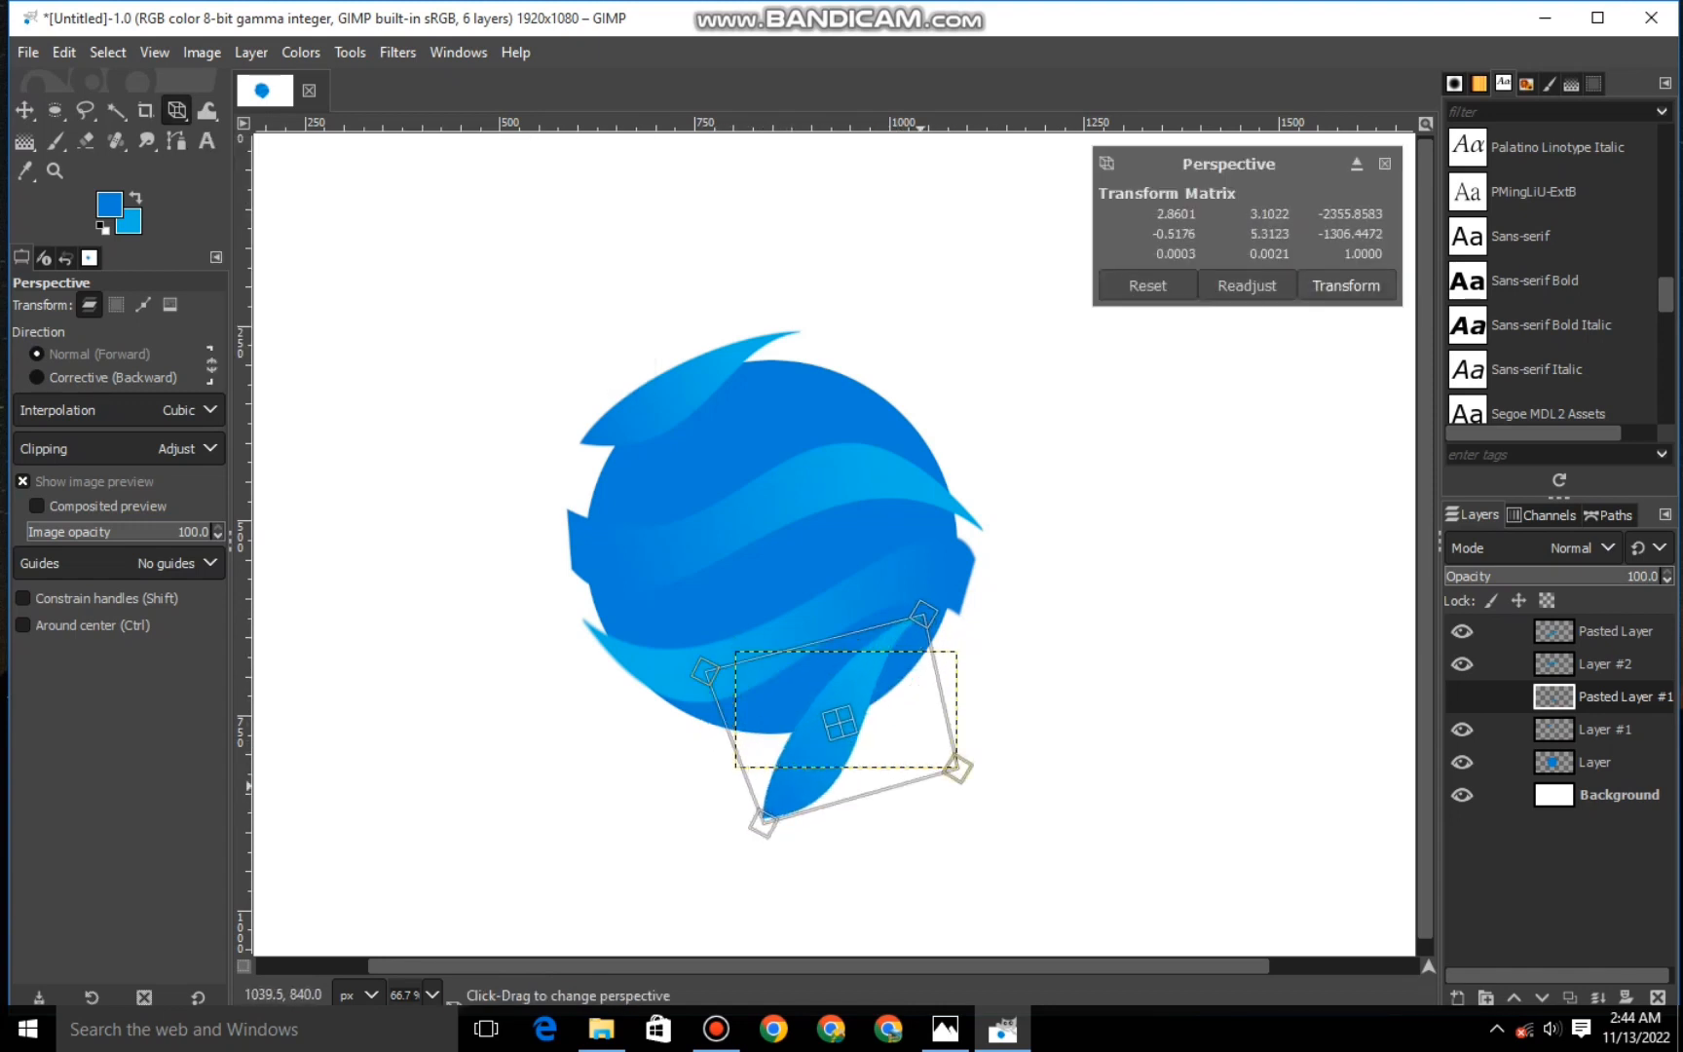
{"action": "left_click_drag", "start_coordinate": [957, 768], "coordinate": [951, 767]}
{"action": "left_click_drag", "start_coordinate": [924, 615], "coordinate": [966, 638]}
{"action": "left_click_drag", "start_coordinate": [763, 821], "coordinate": [748, 830]}
{"action": "left_click_drag", "start_coordinate": [715, 675], "coordinate": [737, 757]}
{"action": "left_click_drag", "start_coordinate": [748, 830], "coordinate": [703, 708]}
{"action": "left_click_drag", "start_coordinate": [951, 766], "coordinate": [868, 603]}
{"action": "left_click_drag", "start_coordinate": [965, 637], "coordinate": [970, 712]}
{"action": "left_click_drag", "start_coordinate": [737, 757], "coordinate": [702, 815]}
{"action": "left_click_drag", "start_coordinate": [868, 603], "coordinate": [902, 644]}
{"action": "left_click_drag", "start_coordinate": [702, 709], "coordinate": [675, 712]}
{"action": "left_click_drag", "start_coordinate": [702, 814], "coordinate": [717, 838]}
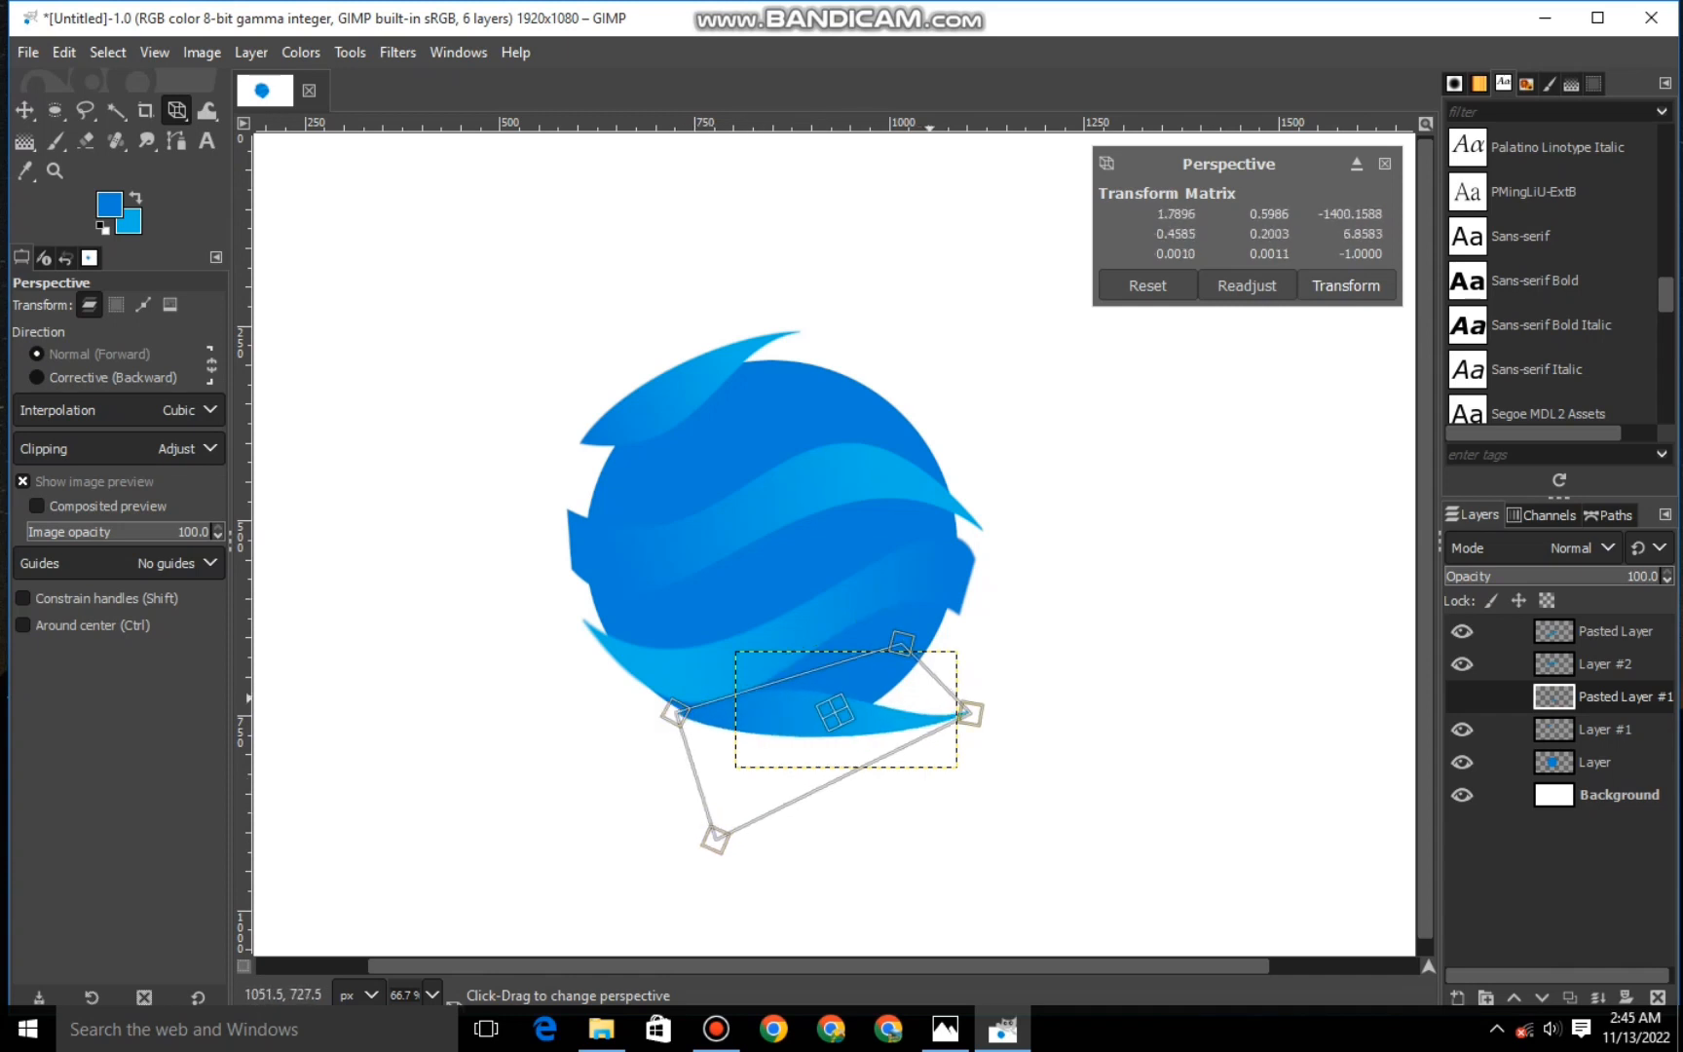
Fine-tune the leaf copy's perspective corners so it follows the circle's lower-right curve with its tip raised, and apply the transform.
{"action": "scroll", "coordinate": [934, 697], "scroll_direction": "up", "scroll_amount": 1}
{"action": "left_click_drag", "start_coordinate": [988, 720], "coordinate": [970, 674]}
{"action": "mouse_move", "coordinate": [547, 720]}
{"action": "left_mouse_down"}
{"action": "mouse_move", "coordinate": [549, 761]}
{"action": "mouse_move", "coordinate": [564, 750]}
{"action": "left_mouse_up"}
{"action": "left_click_drag", "start_coordinate": [609, 908], "coordinate": [690, 850]}
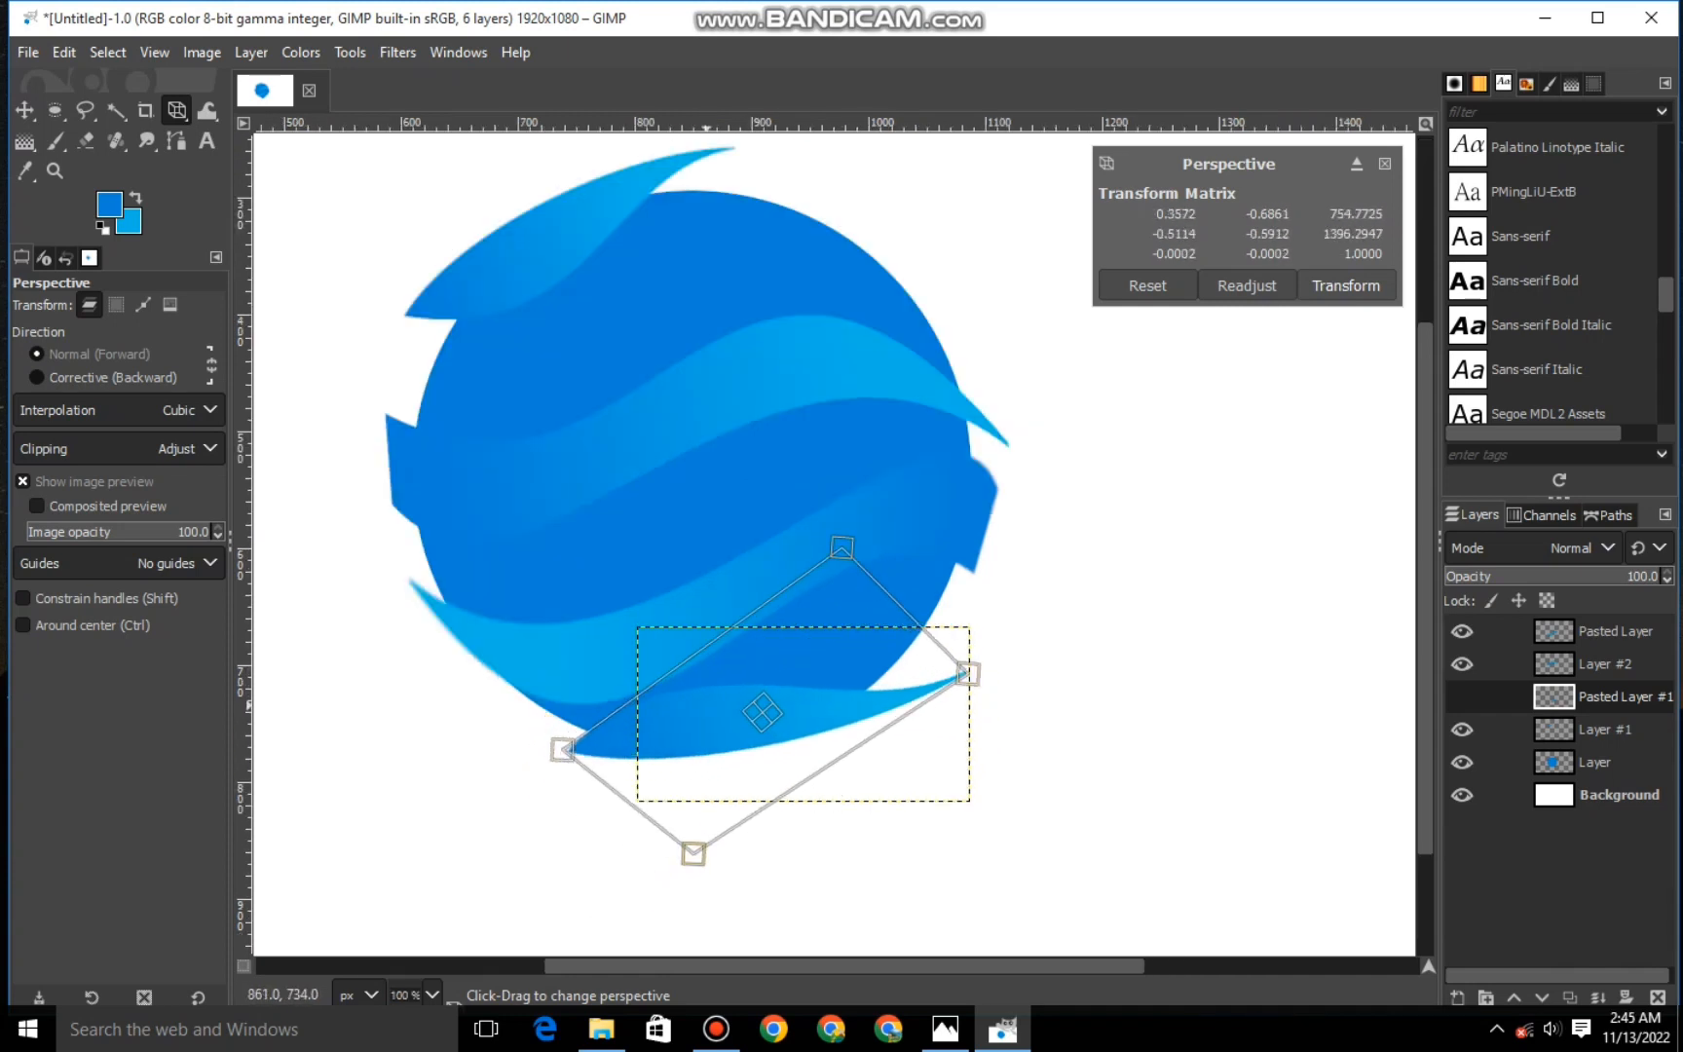
{"action": "left_click_drag", "start_coordinate": [886, 614], "coordinate": [838, 536]}
{"action": "left_click_drag", "start_coordinate": [563, 750], "coordinate": [583, 752]}
{"action": "left_click_drag", "start_coordinate": [980, 659], "coordinate": [947, 638]}
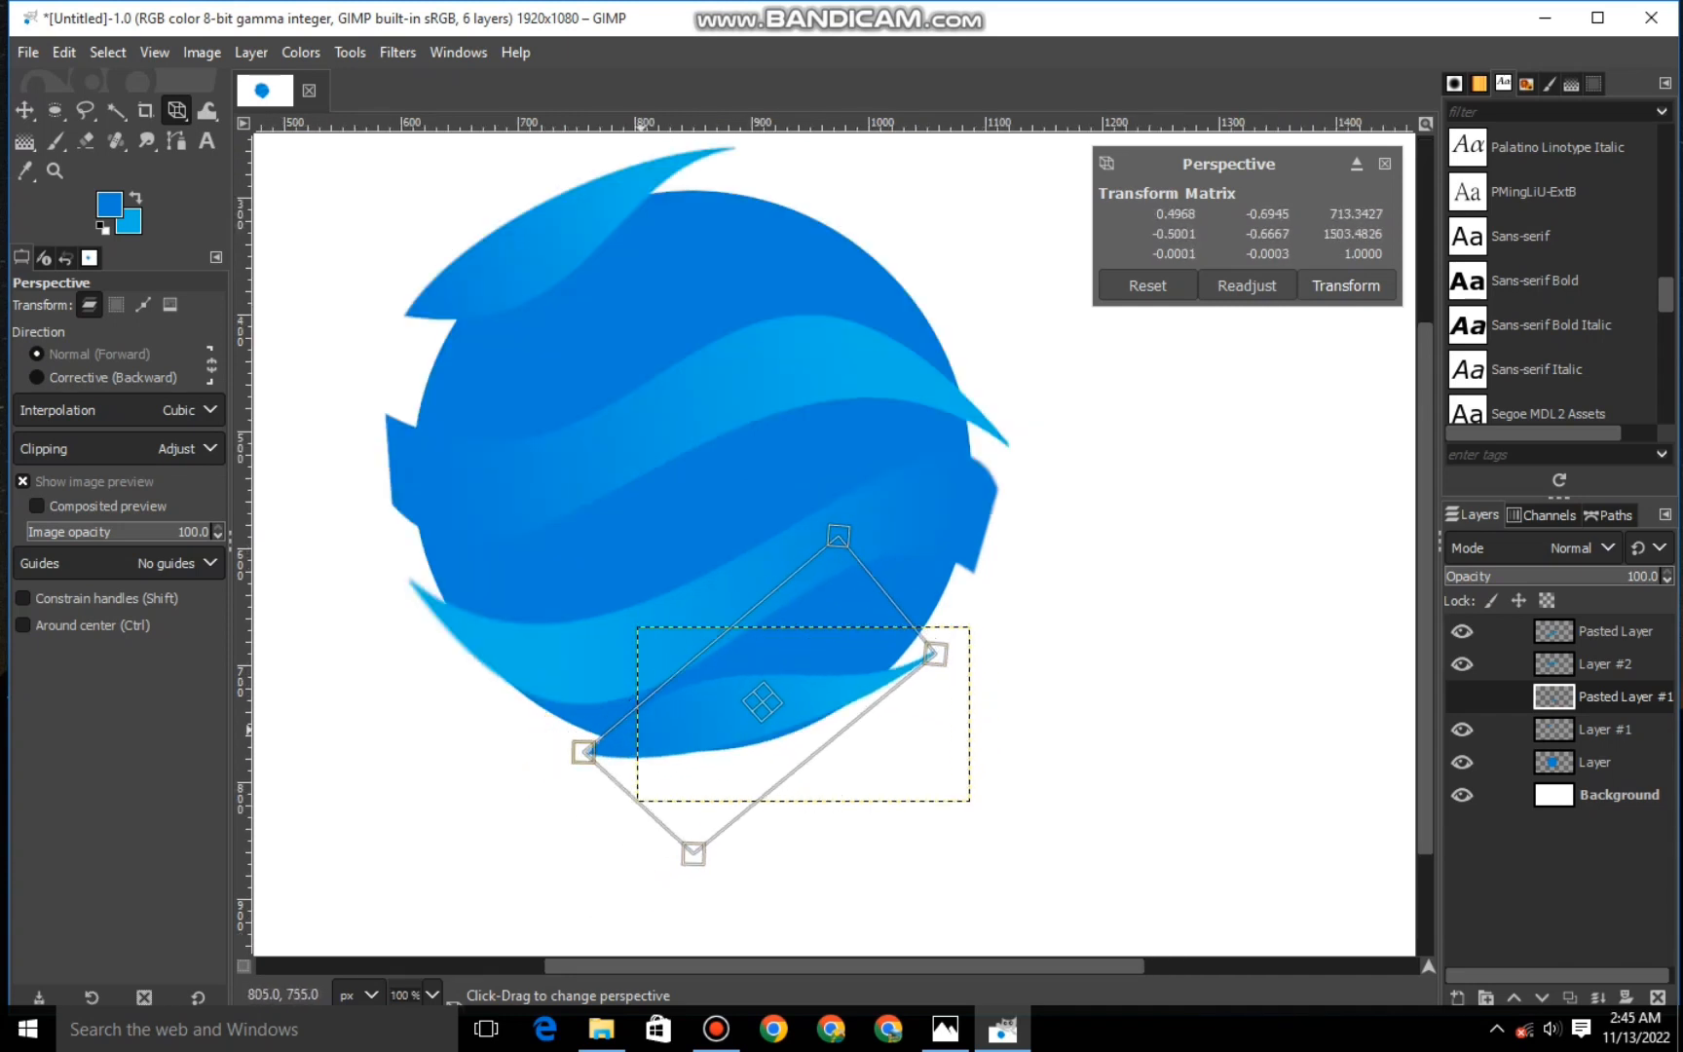
{"action": "left_click_drag", "start_coordinate": [586, 751], "coordinate": [560, 751]}
{"action": "left_click_drag", "start_coordinate": [763, 698], "coordinate": [764, 717]}
{"action": "left_click_drag", "start_coordinate": [562, 770], "coordinate": [588, 768]}
{"action": "left_click_drag", "start_coordinate": [695, 872], "coordinate": [702, 863]}
{"action": "left_click_drag", "start_coordinate": [936, 672], "coordinate": [940, 663]}
{"action": "left_click_drag", "start_coordinate": [589, 768], "coordinate": [588, 764]}
{"action": "left_click_drag", "start_coordinate": [867, 594], "coordinate": [860, 577]}
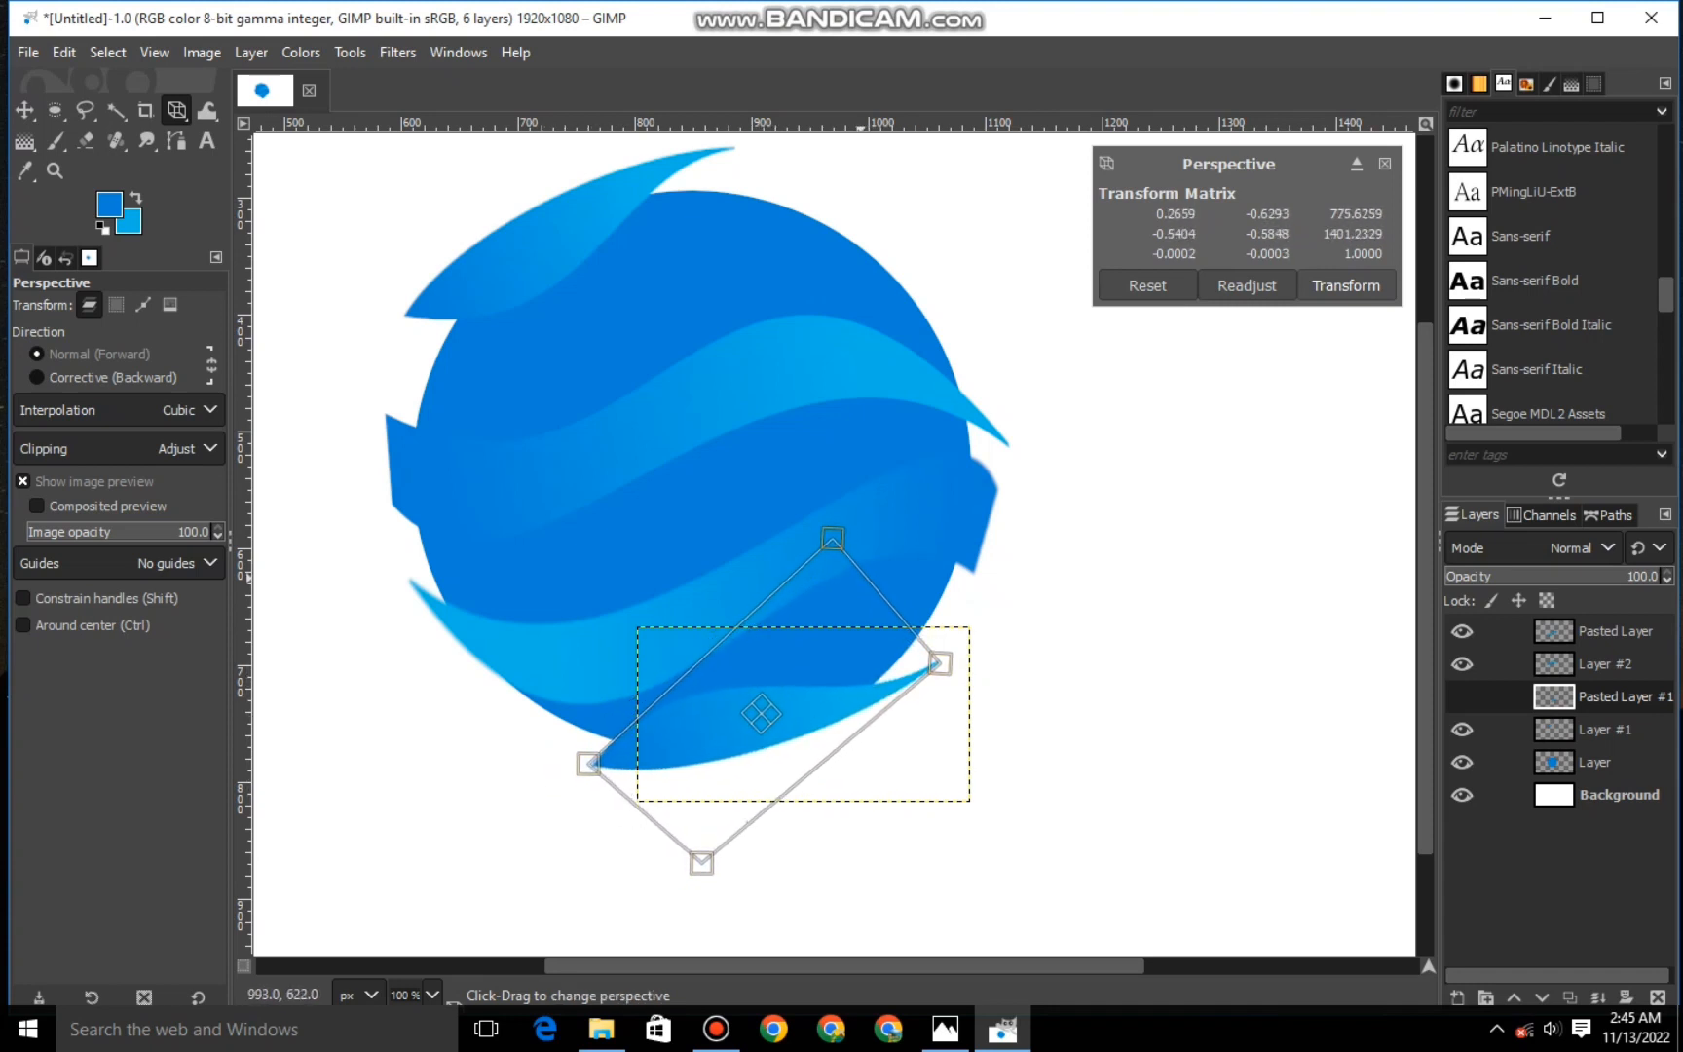
{"action": "key", "text": "Return"}
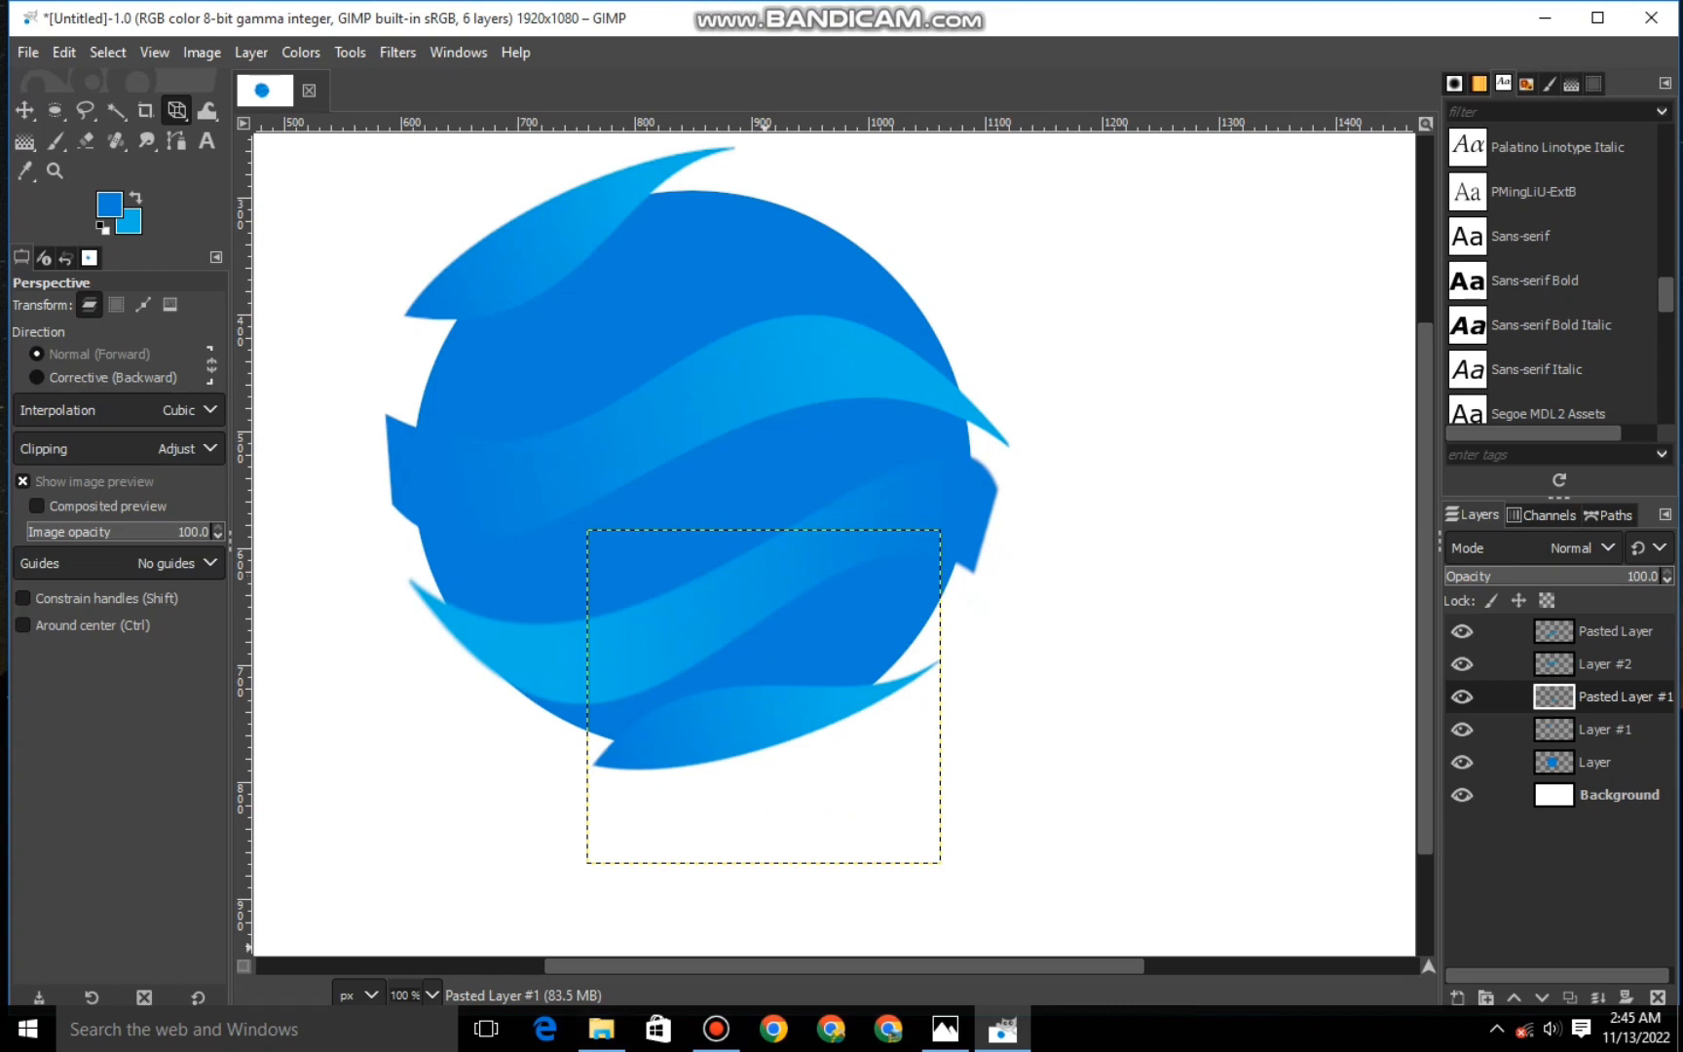
Pull the lower leaf's tip slightly up and inward with Perspective, and make Layer #1 the active layer.
{"action": "scroll", "coordinate": [1006, 773], "scroll_direction": "down", "scroll_amount": 1}
{"action": "scroll", "coordinate": [1006, 773], "scroll_direction": "up", "scroll_amount": 1}
{"action": "left_click_drag", "start_coordinate": [929, 663], "coordinate": [917, 652]}
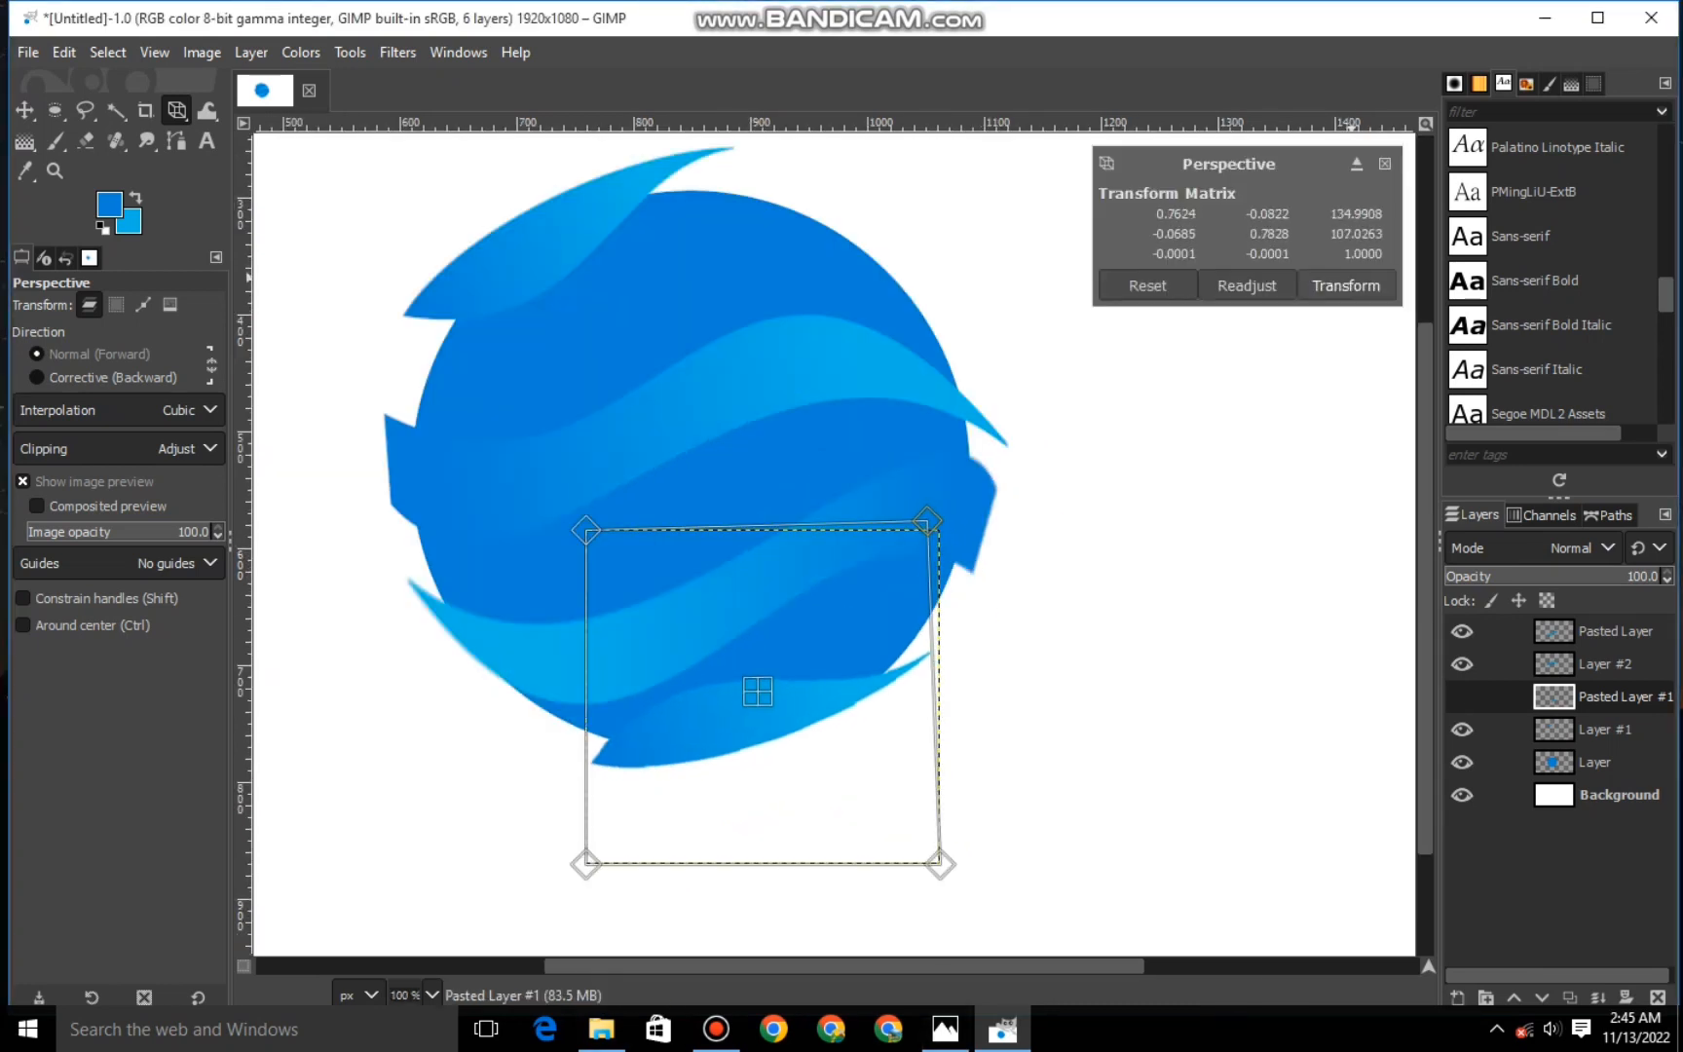
{"action": "left_click", "coordinate": [1346, 283]}
{"action": "left_click", "coordinate": [1604, 729]}
{"action": "scroll", "coordinate": [856, 394], "scroll_direction": "down", "scroll_amount": 2}
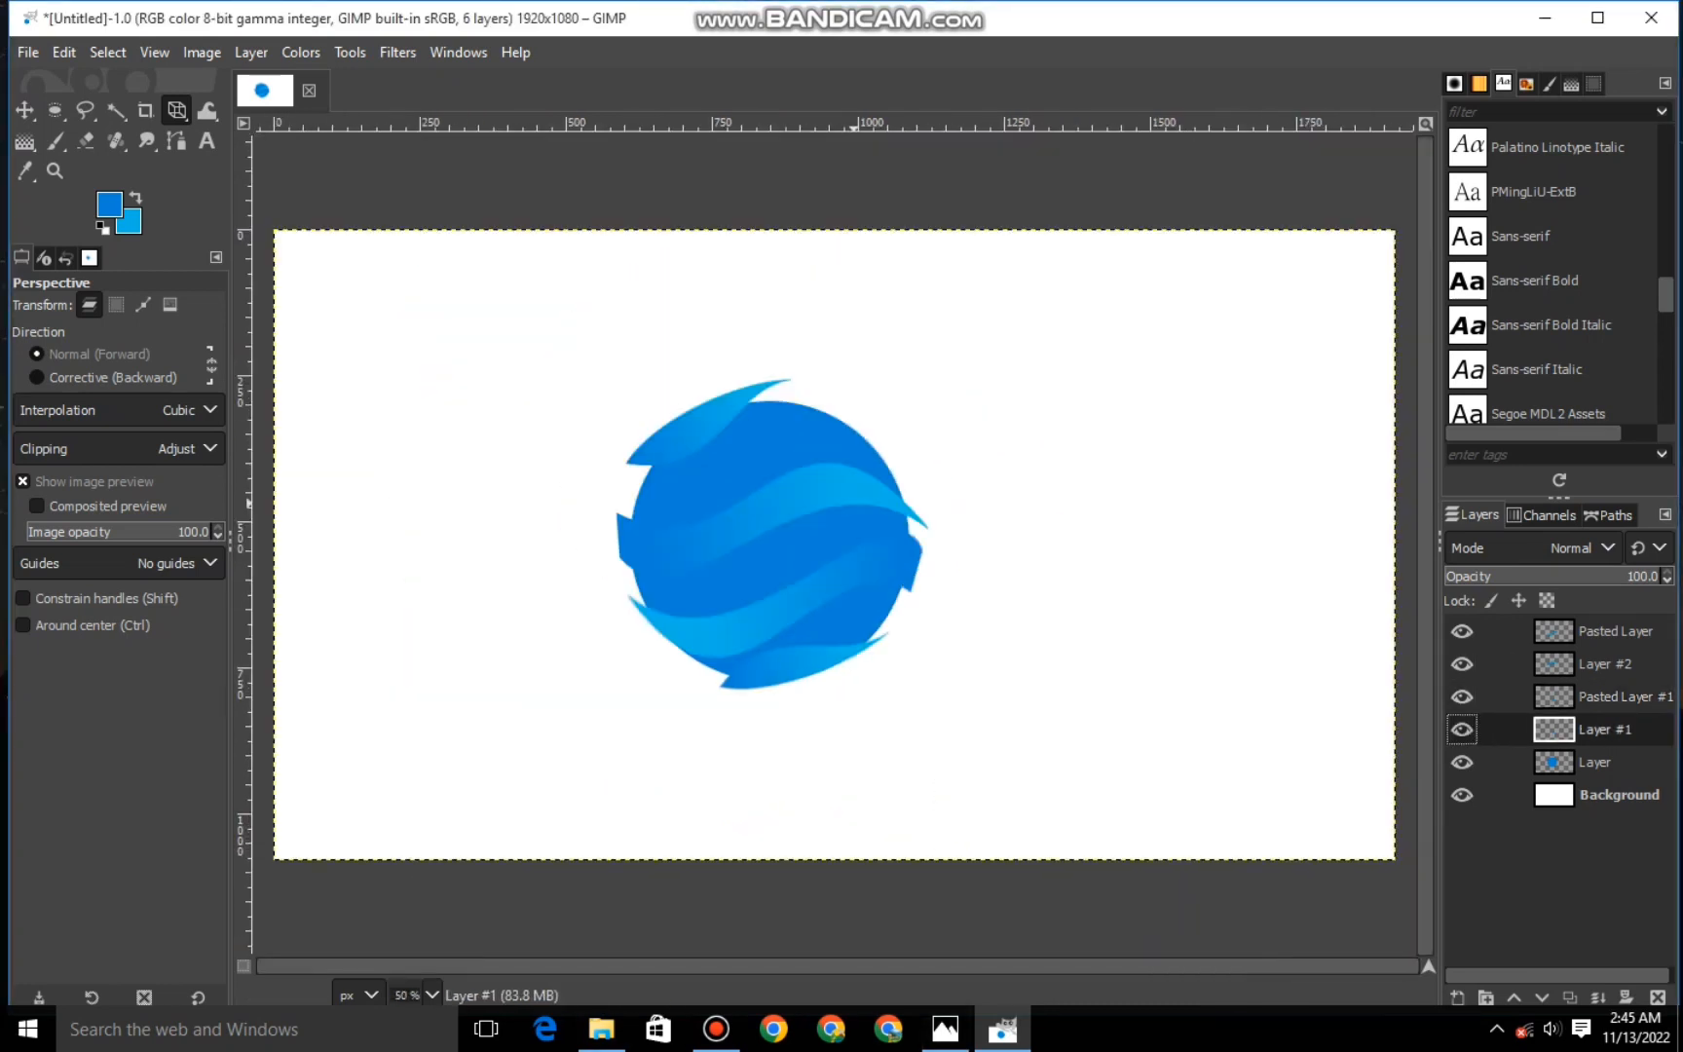
Reshape the upper wave on Layer #2 with the Perspective tool so it sits higher and widens past both circle edges, and apply the transform.
{"action": "left_click", "coordinate": [1604, 697]}
{"action": "left_click", "coordinate": [1604, 663]}
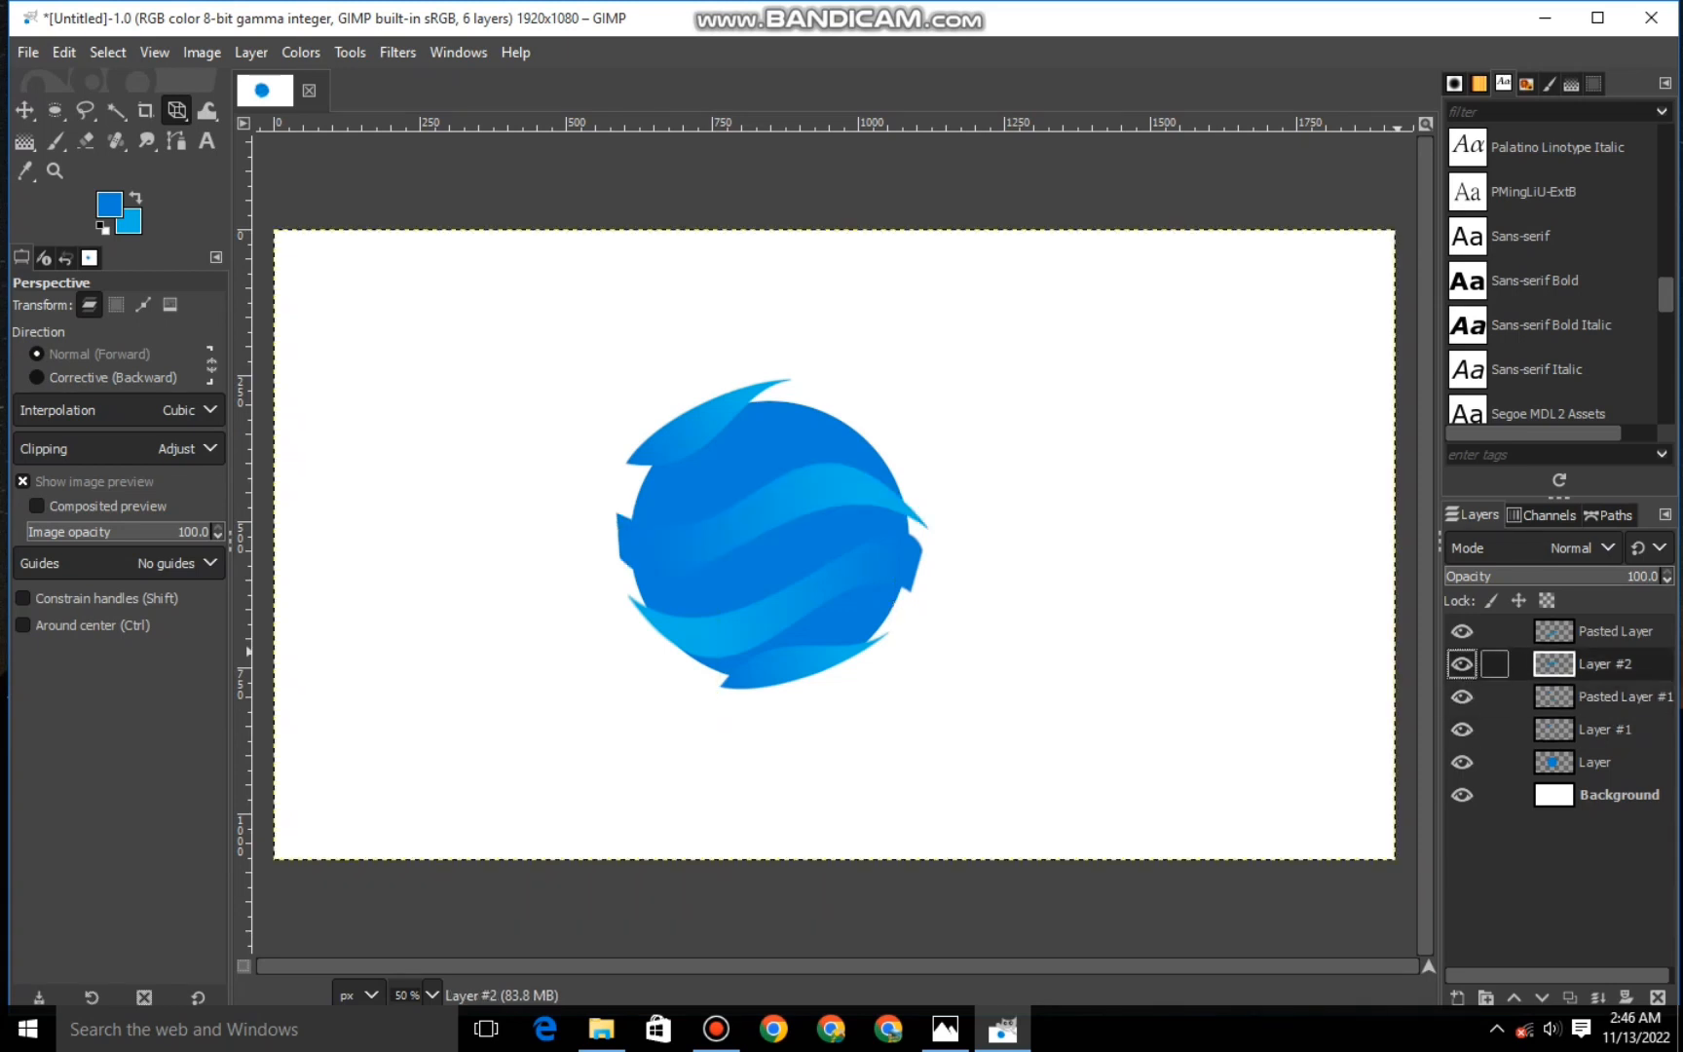
{"action": "scroll", "coordinate": [736, 241], "scroll_direction": "up", "scroll_amount": 1}
{"action": "scroll", "coordinate": [314, 302], "scroll_direction": "down", "scroll_amount": 1}
{"action": "left_click", "coordinate": [1067, 356]}
{"action": "left_click_drag", "start_coordinate": [1066, 356], "coordinate": [1041, 310]}
{"action": "left_click_drag", "start_coordinate": [526, 414], "coordinate": [551, 401]}
{"action": "left_click_drag", "start_coordinate": [935, 672], "coordinate": [1019, 738]}
{"action": "left_click_drag", "start_coordinate": [350, 706], "coordinate": [410, 772]}
{"action": "left_click_drag", "start_coordinate": [784, 495], "coordinate": [760, 448]}
{"action": "left_click_drag", "start_coordinate": [520, 759], "coordinate": [384, 779]}
{"action": "left_click_drag", "start_coordinate": [947, 461], "coordinate": [904, 473]}
{"action": "left_click_drag", "start_coordinate": [438, 707], "coordinate": [429, 743]}
{"action": "left_click_drag", "start_coordinate": [911, 747], "coordinate": [899, 752]}
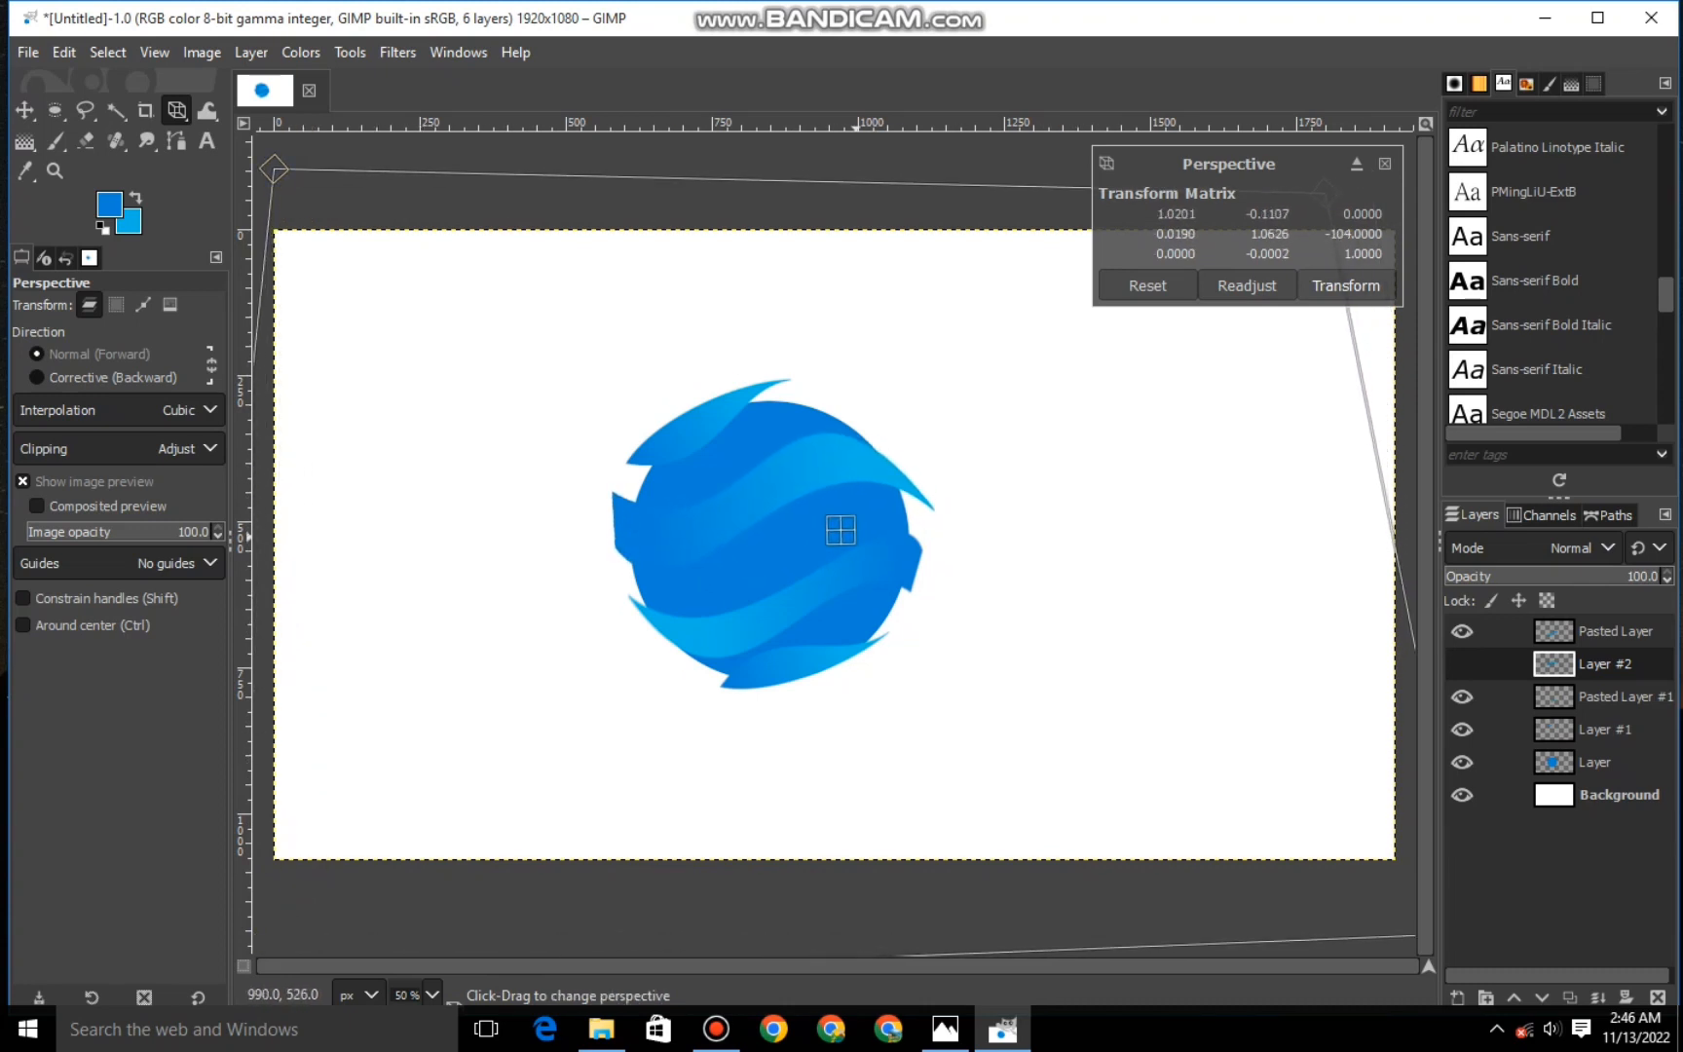
{"action": "key", "text": "Return"}
Reshape the lower wave on Pasted Layer with the Perspective tool so it sits slightly higher and reaches past both circle edges, and apply it.
{"action": "left_click", "coordinate": [1614, 631]}
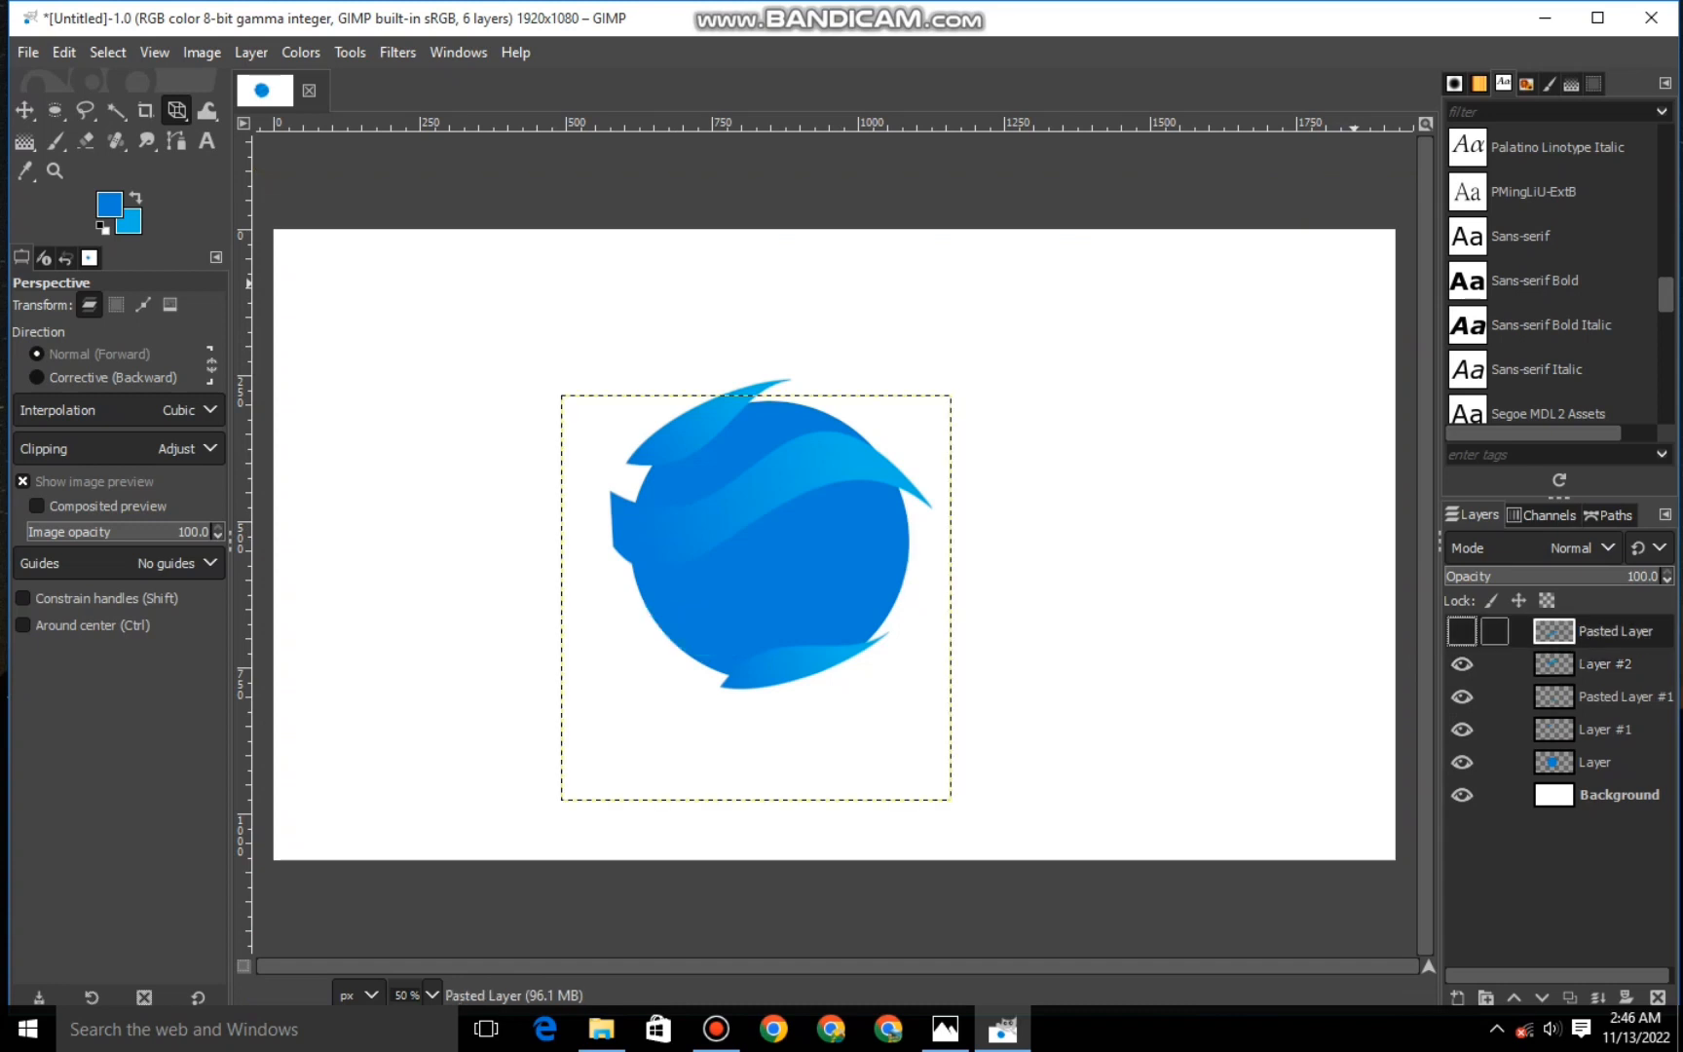
{"action": "left_click_drag", "start_coordinate": [950, 798], "coordinate": [983, 810]}
{"action": "left_click_drag", "start_coordinate": [562, 799], "coordinate": [537, 801]}
{"action": "left_click_drag", "start_coordinate": [839, 451], "coordinate": [869, 410]}
{"action": "left_click_drag", "start_coordinate": [617, 467], "coordinate": [612, 449]}
{"action": "left_click_drag", "start_coordinate": [948, 422], "coordinate": [927, 438]}
{"action": "left_click_drag", "start_coordinate": [613, 453], "coordinate": [607, 442]}
{"action": "left_click_drag", "start_coordinate": [561, 757], "coordinate": [543, 762]}
{"action": "left_click_drag", "start_coordinate": [959, 775], "coordinate": [948, 780]}
{"action": "left_click_drag", "start_coordinate": [548, 365], "coordinate": [566, 380]}
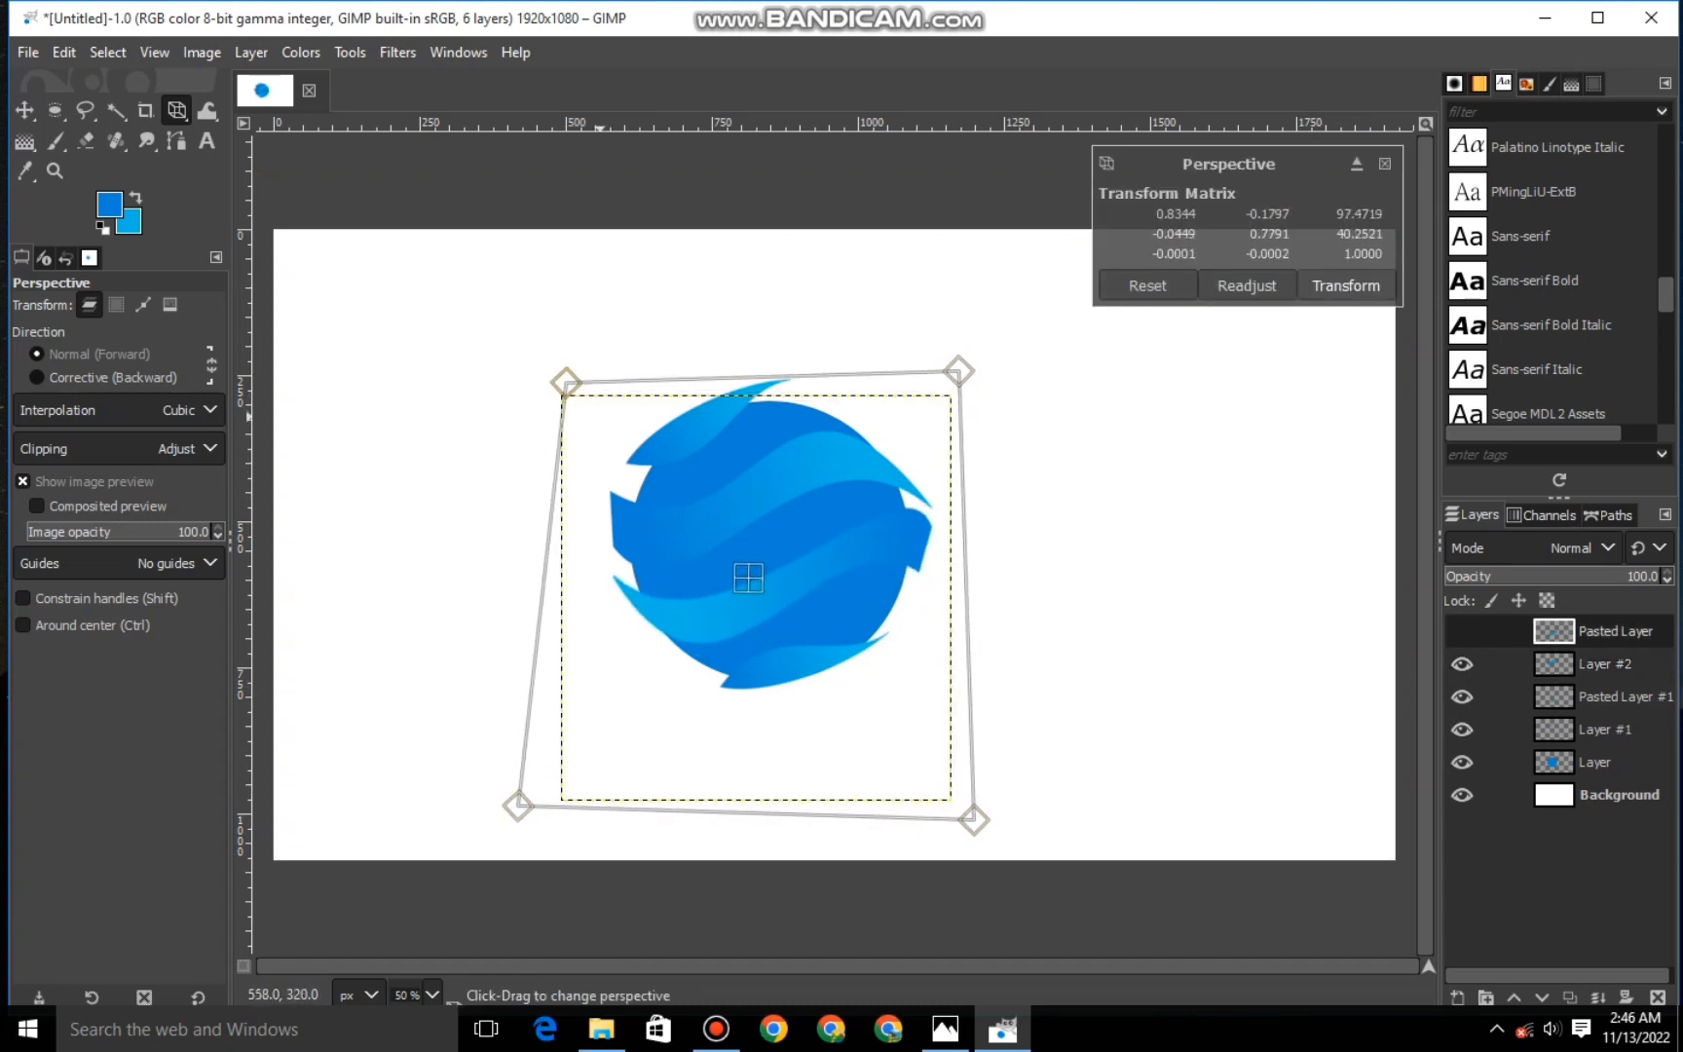
{"action": "left_click_drag", "start_coordinate": [959, 370], "coordinate": [954, 380]}
{"action": "key", "text": "Return"}
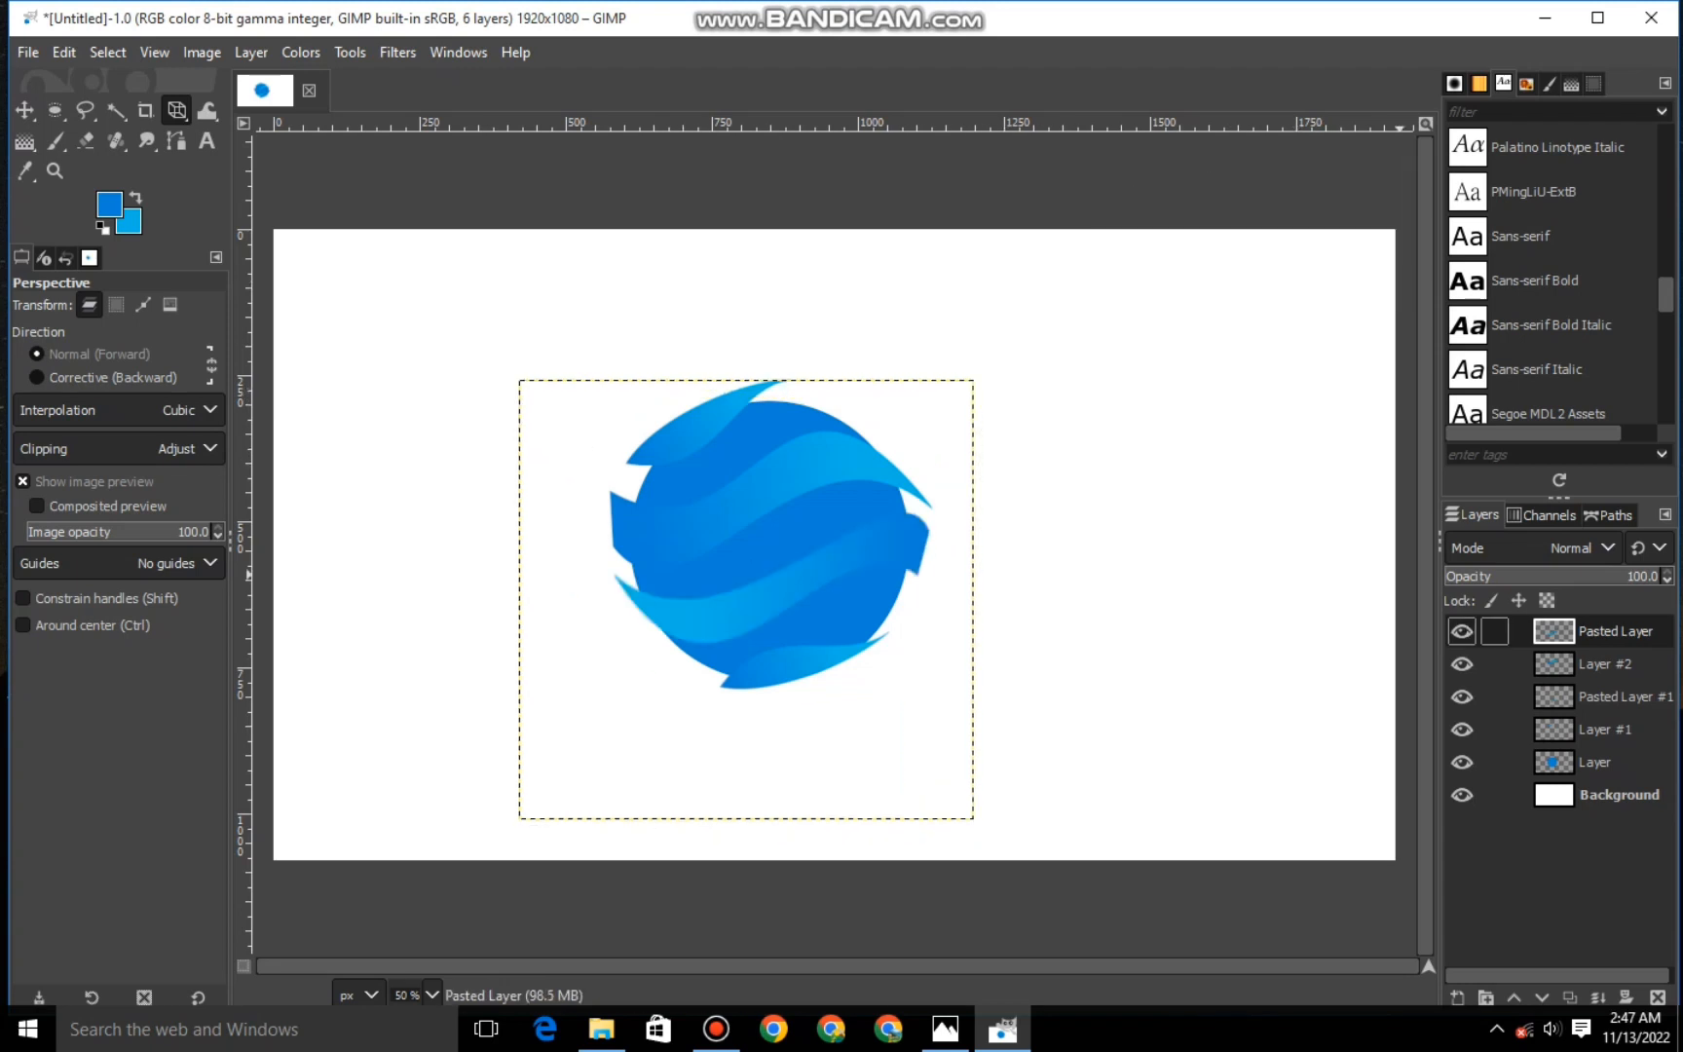
Apply a drop shadow to the top leaf on Layer #1 with an X offset of 20.645 and a blur radius of 3.01.
{"action": "left_click", "coordinate": [1461, 632]}
{"action": "left_click", "coordinate": [1461, 631]}
{"action": "left_click", "coordinate": [1462, 762]}
{"action": "left_click", "coordinate": [1462, 762]}
{"action": "left_click", "coordinate": [1462, 729]}
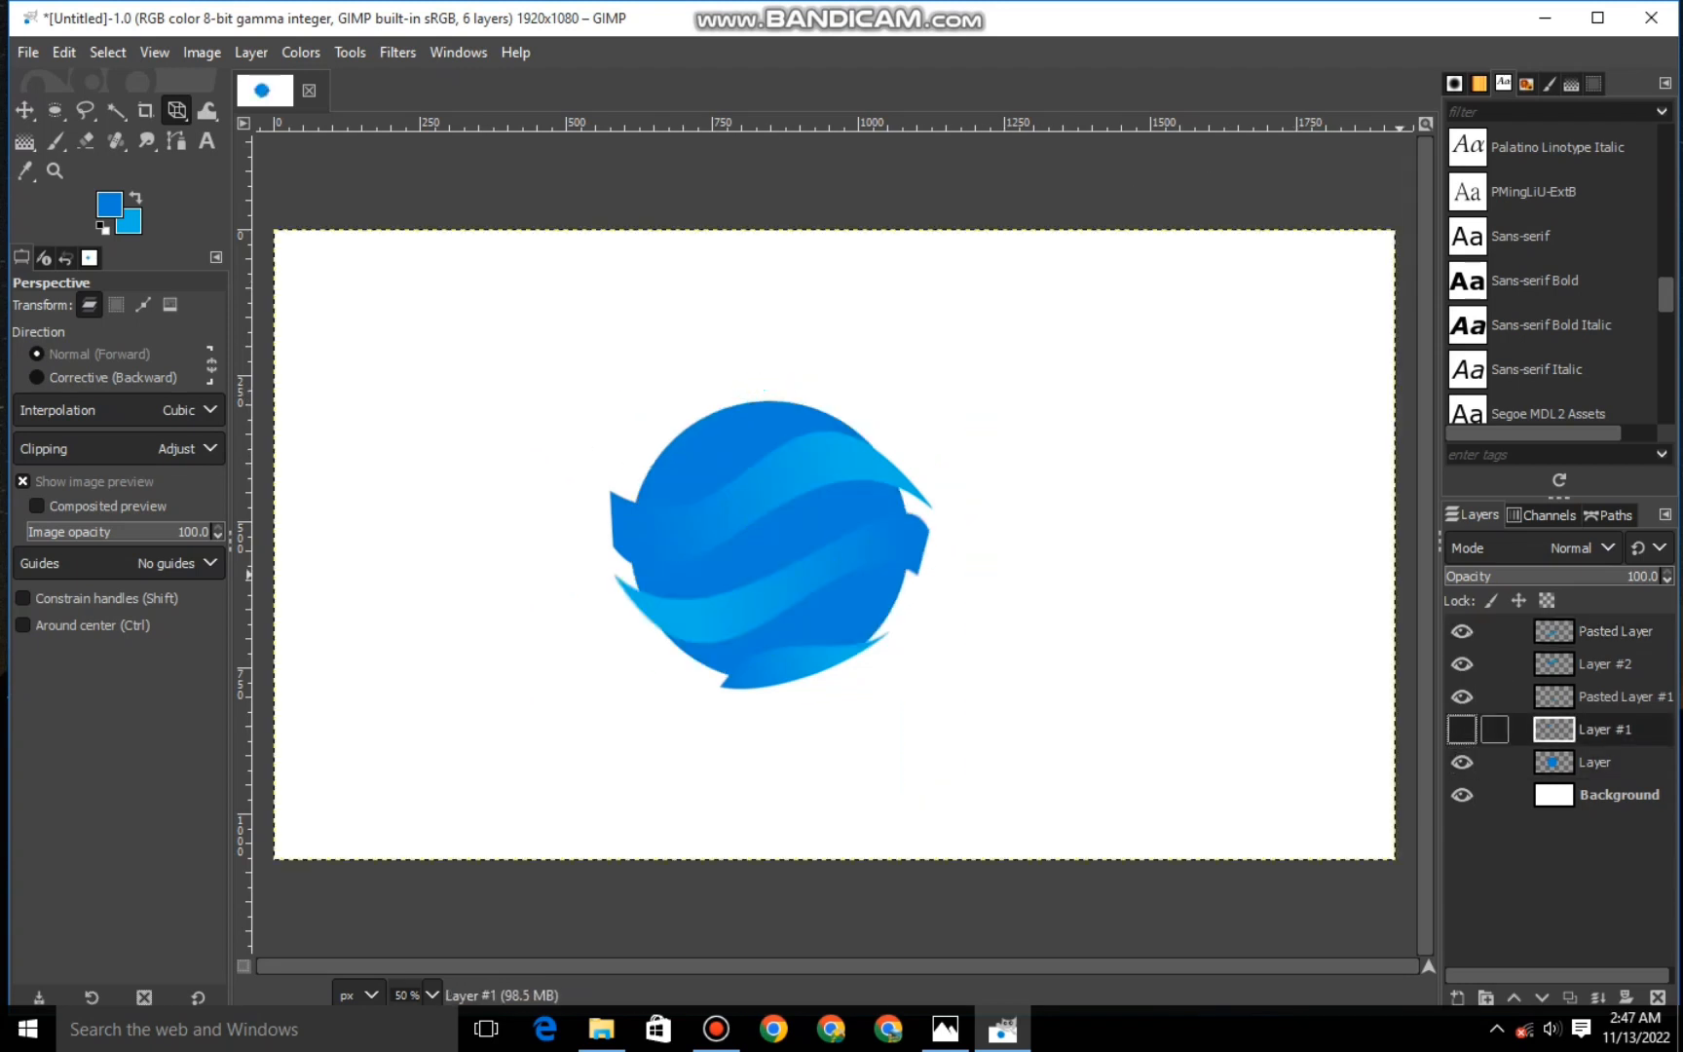
{"action": "left_click", "coordinate": [1462, 729]}
{"action": "left_click", "coordinate": [398, 52]}
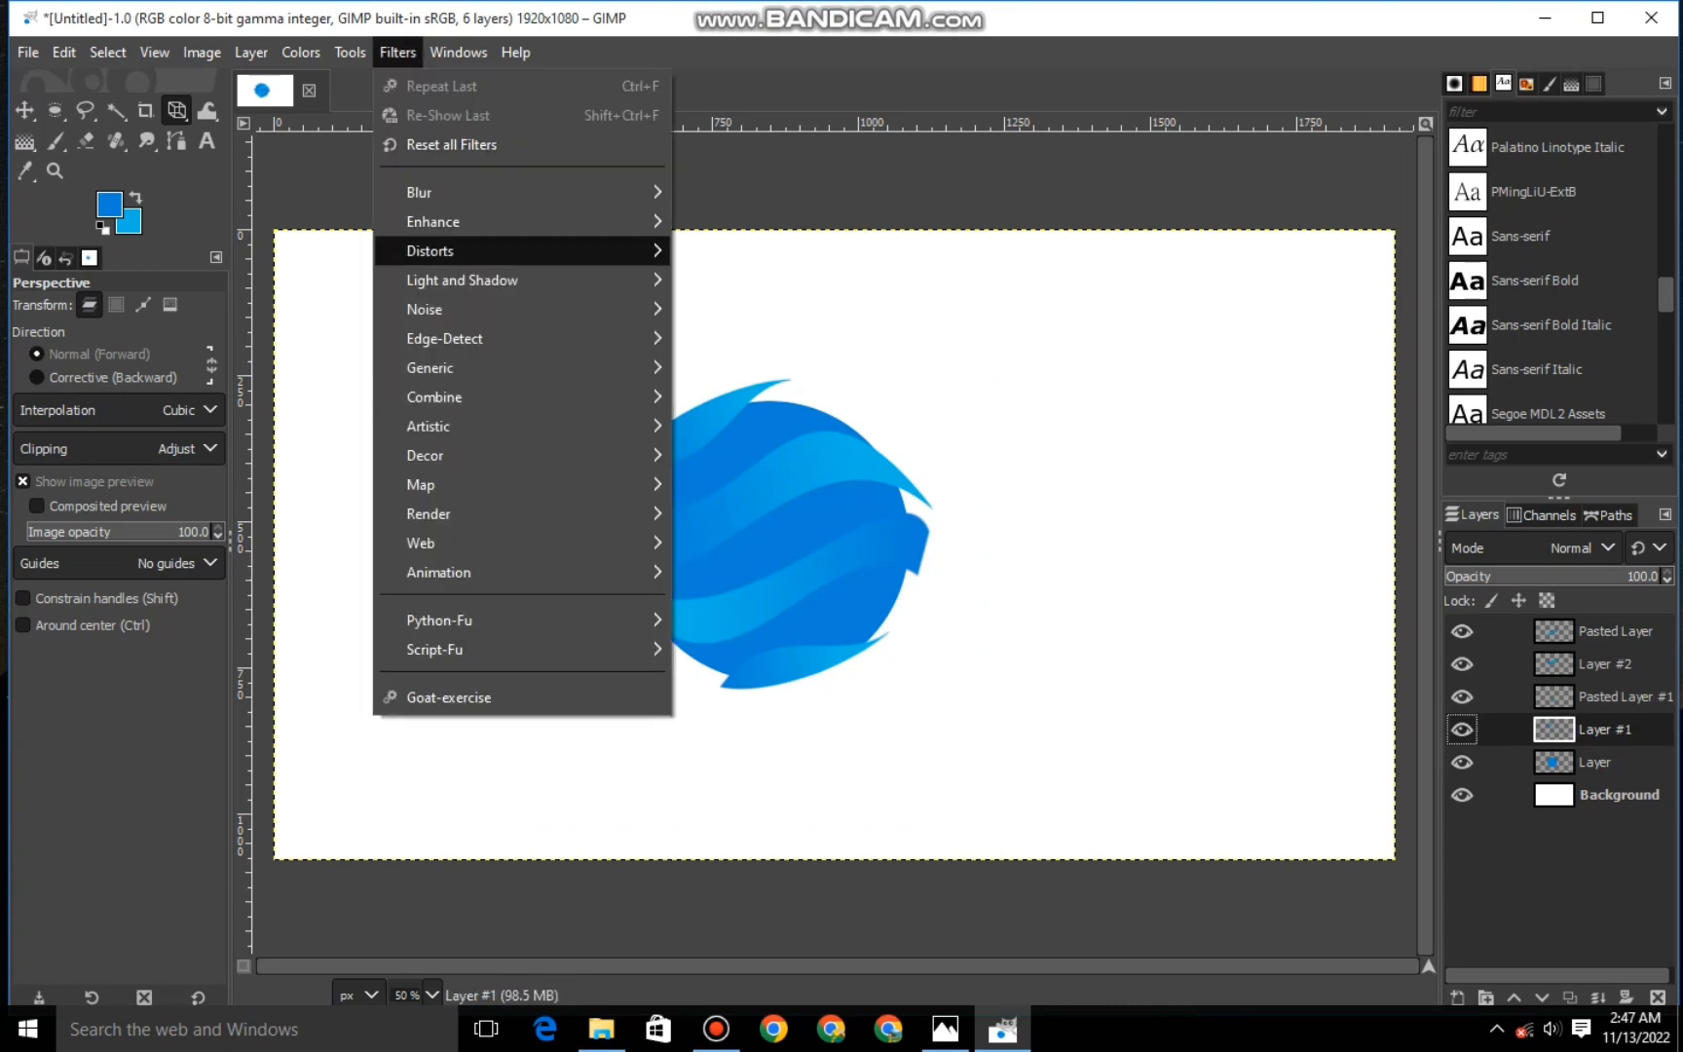
{"action": "mouse_move", "coordinate": [463, 280]}
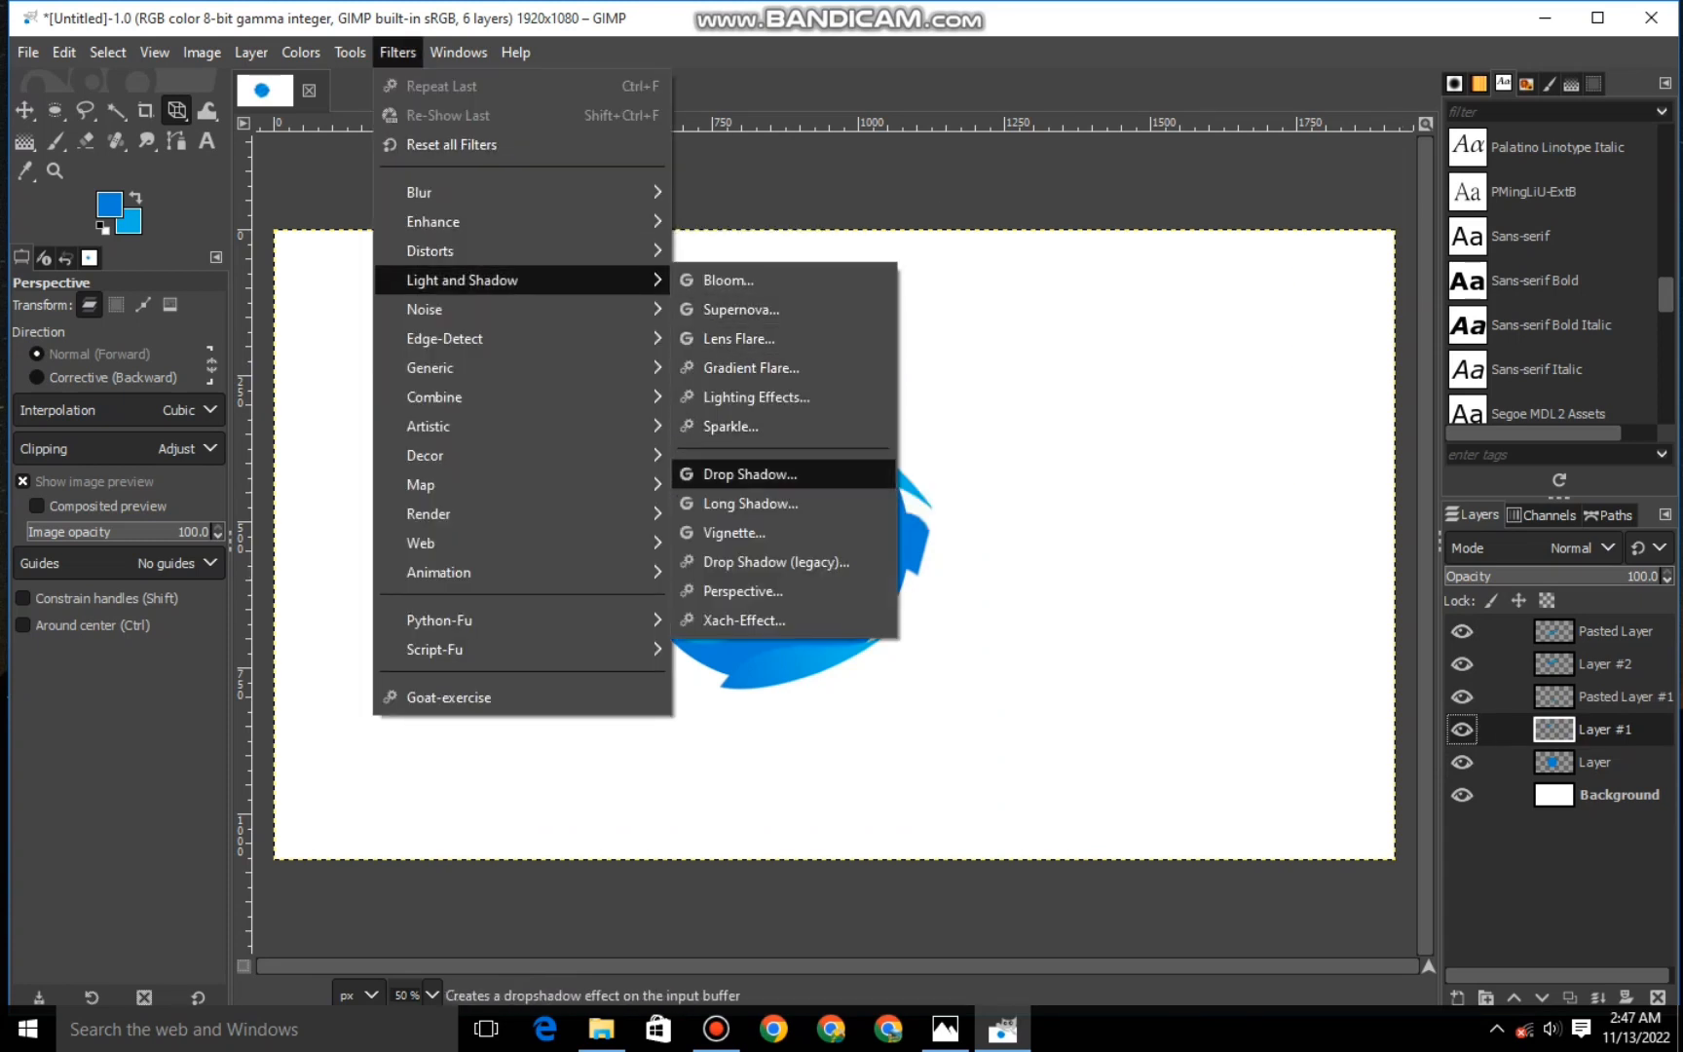
{"action": "left_click", "coordinate": [750, 474]}
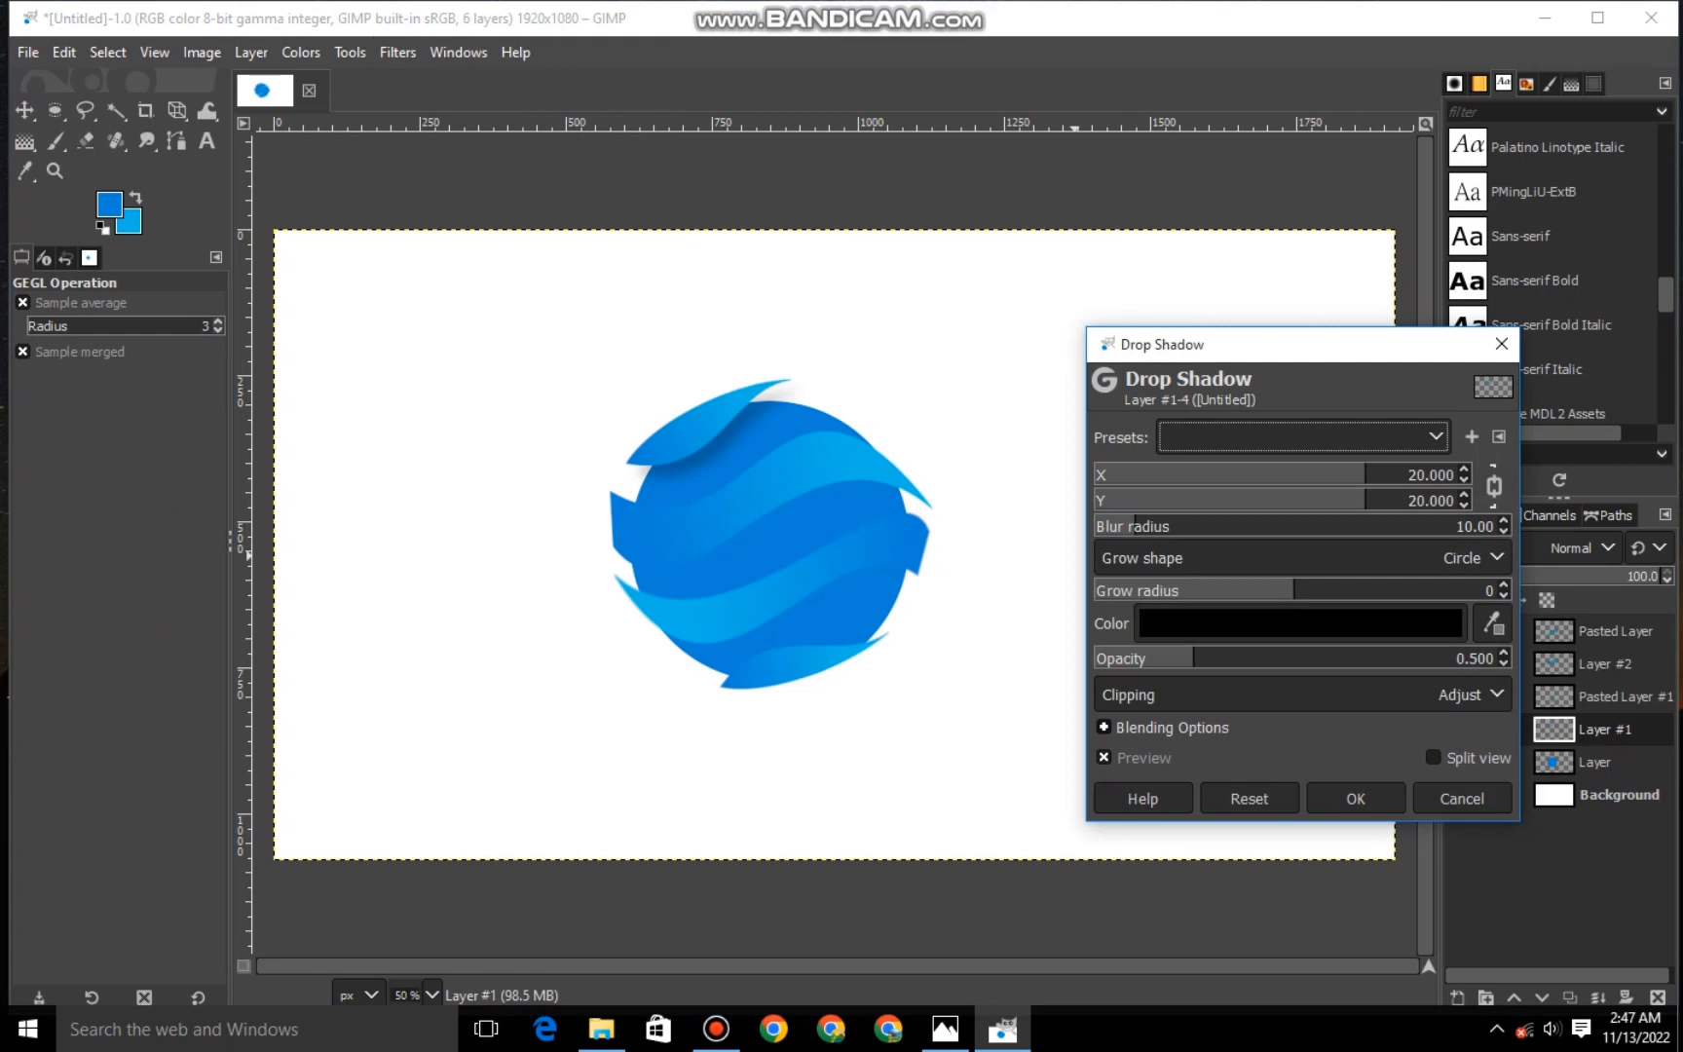
{"action": "left_click", "coordinate": [1109, 526]}
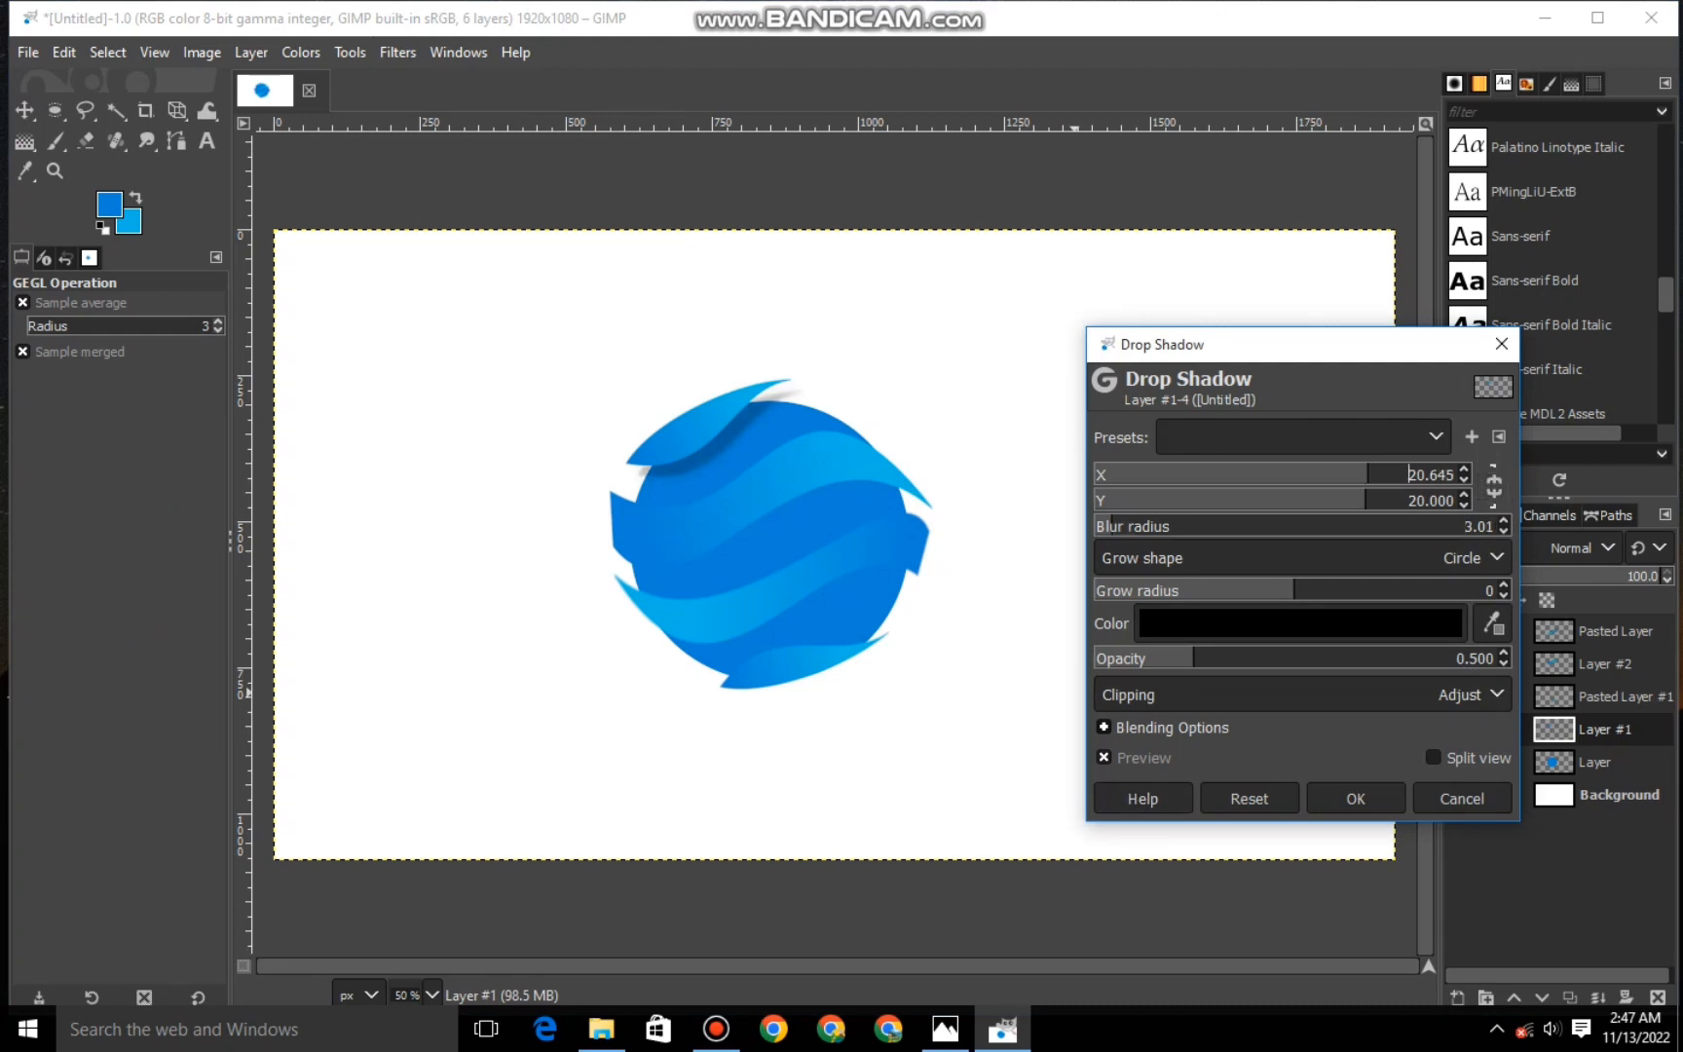
{"action": "left_click_drag", "start_coordinate": [1284, 500], "coordinate": [1336, 500]}
{"action": "left_click", "coordinate": [1306, 501]}
{"action": "left_click", "coordinate": [1345, 500]}
{"action": "left_click", "coordinate": [1355, 797]}
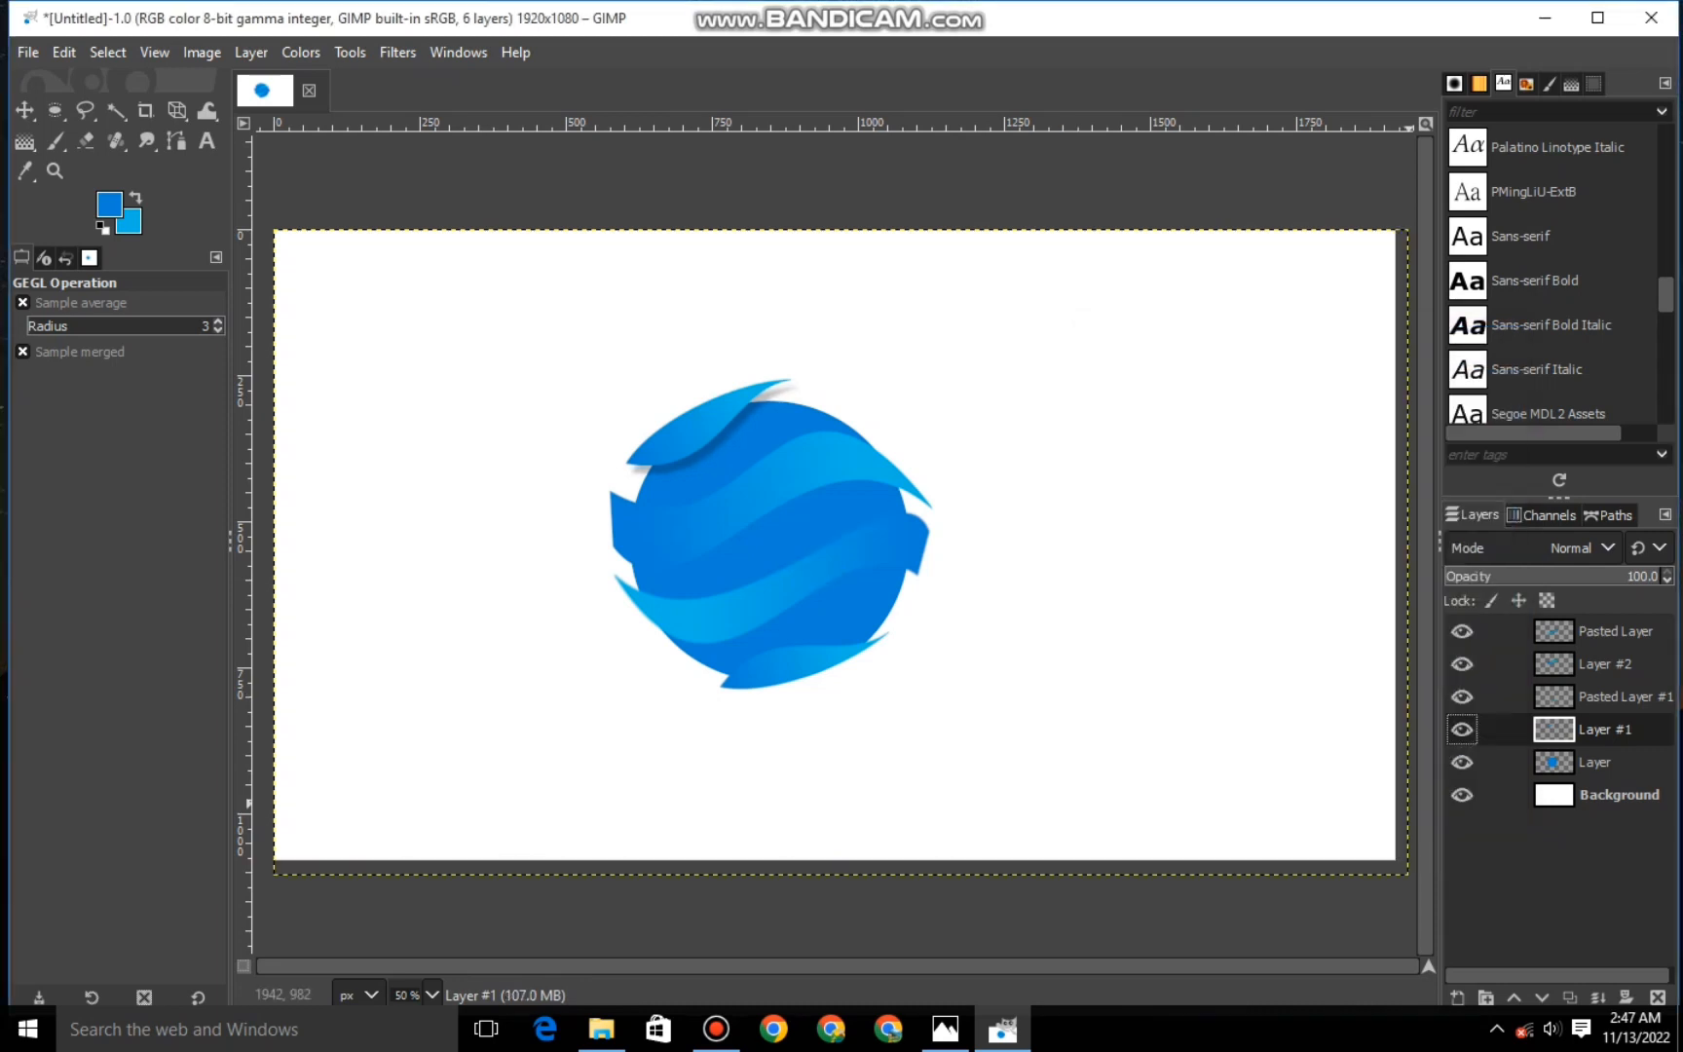
Apply an upward drop shadow to the bottom leaf on Pasted Layer #1 with X -3.097, Y -20.645 and a reduced blur radius.
{"action": "left_click", "coordinate": [1598, 697]}
{"action": "left_click", "coordinate": [398, 52]}
{"action": "mouse_move", "coordinate": [526, 308]}
{"action": "left_click", "coordinate": [750, 302]}
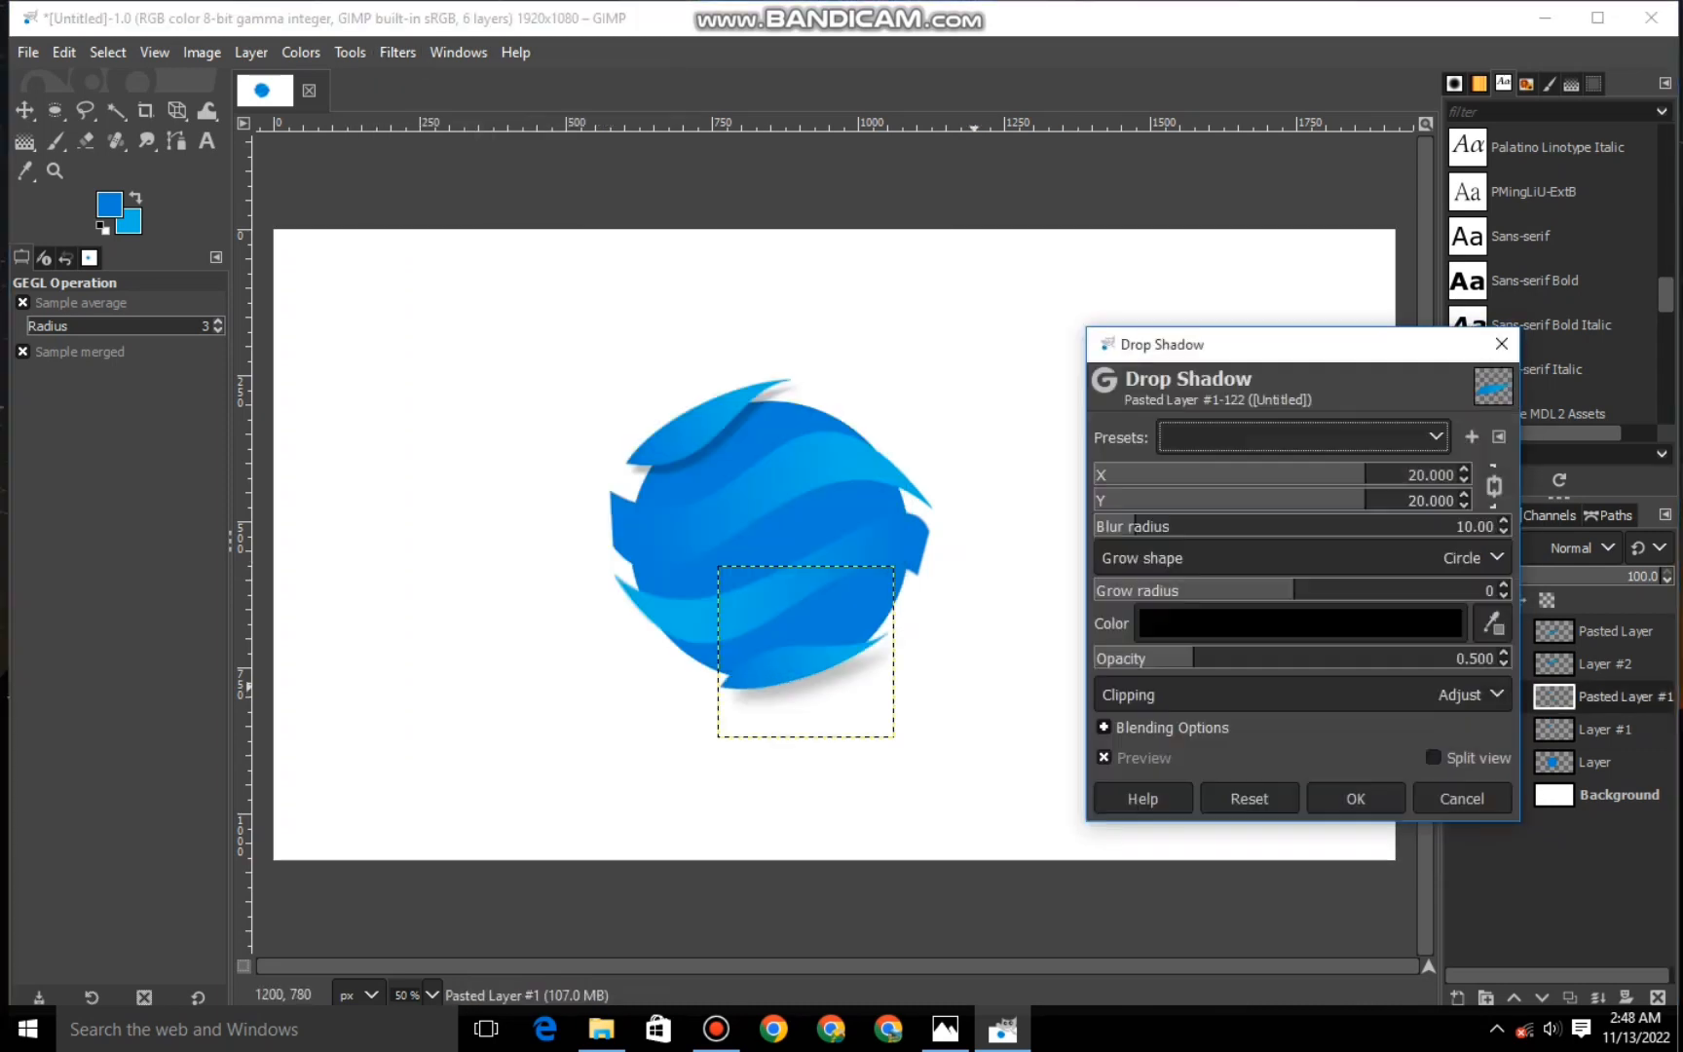
{"action": "left_click", "coordinate": [1242, 499]}
{"action": "left_click", "coordinate": [1201, 500]}
{"action": "left_click", "coordinate": [1262, 474]}
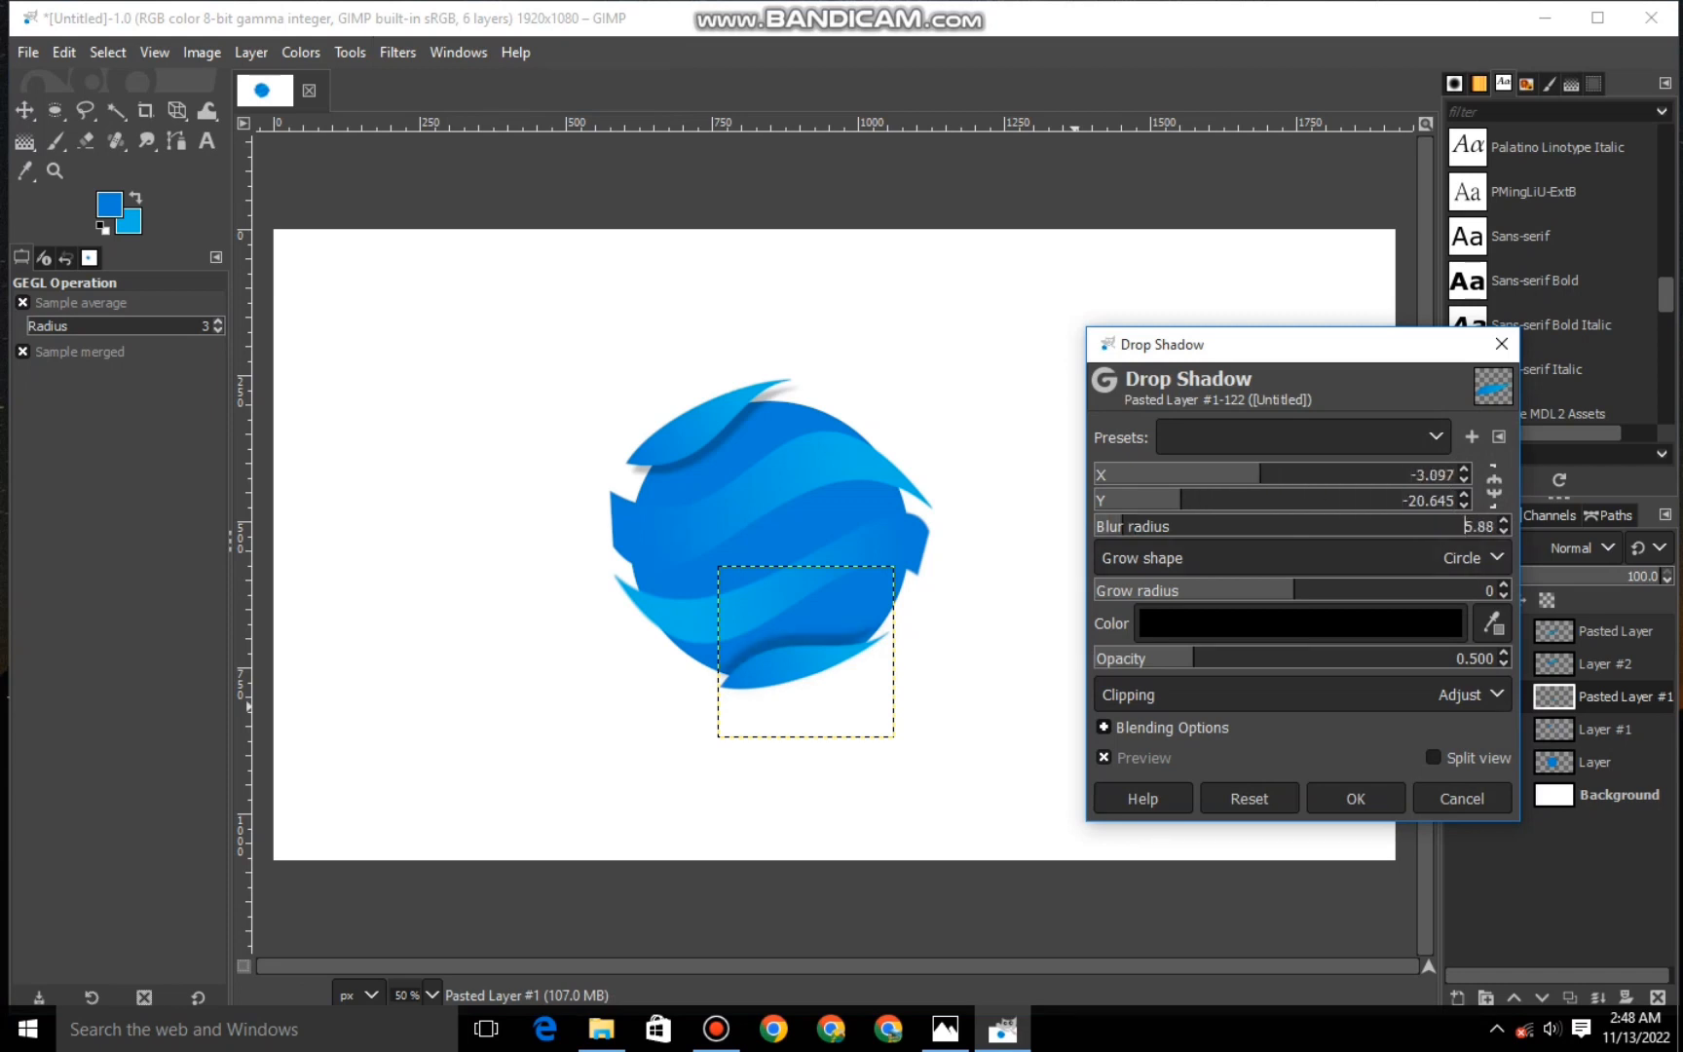
{"action": "left_click", "coordinate": [1112, 526]}
{"action": "left_click", "coordinate": [1355, 798]}
Apply a drop shadow to the upper wave on Layer #2 with a blur radius of 4.21 and a slightly reduced, unlinked X offset.
{"action": "left_click", "coordinate": [1559, 663]}
{"action": "left_click", "coordinate": [398, 51]}
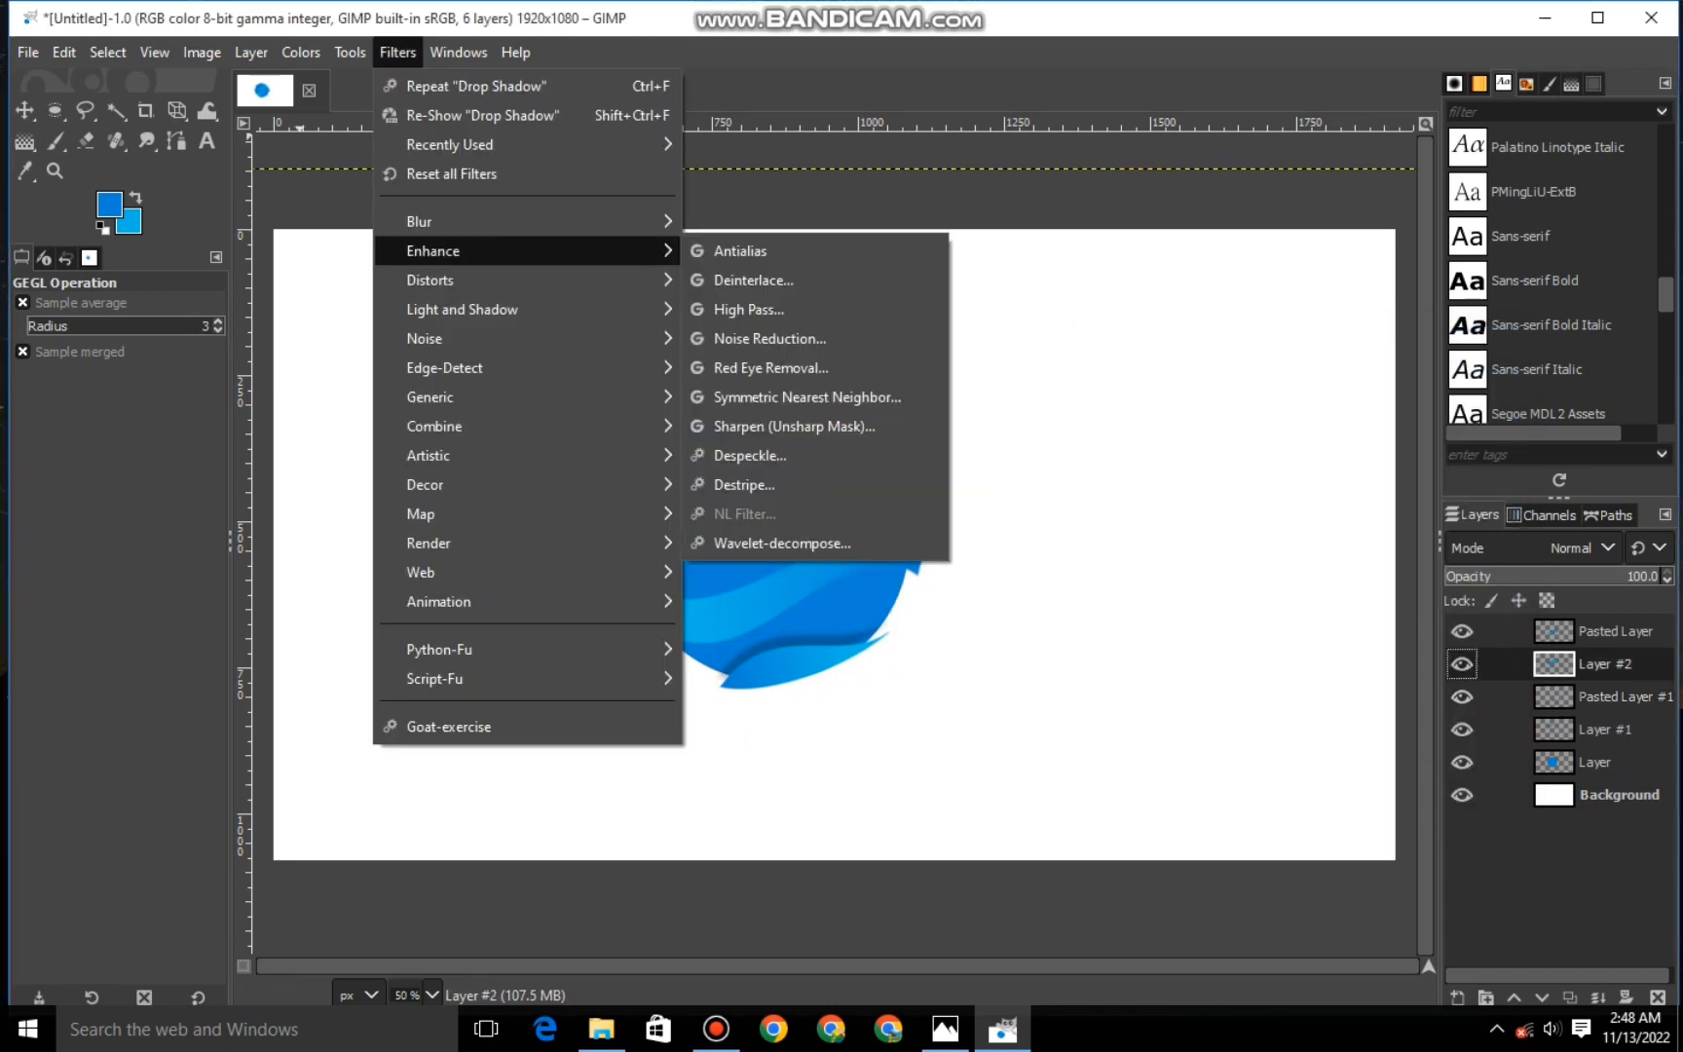
{"action": "mouse_move", "coordinate": [507, 308]}
{"action": "left_click", "coordinate": [771, 496]}
{"action": "left_click", "coordinate": [1115, 526]}
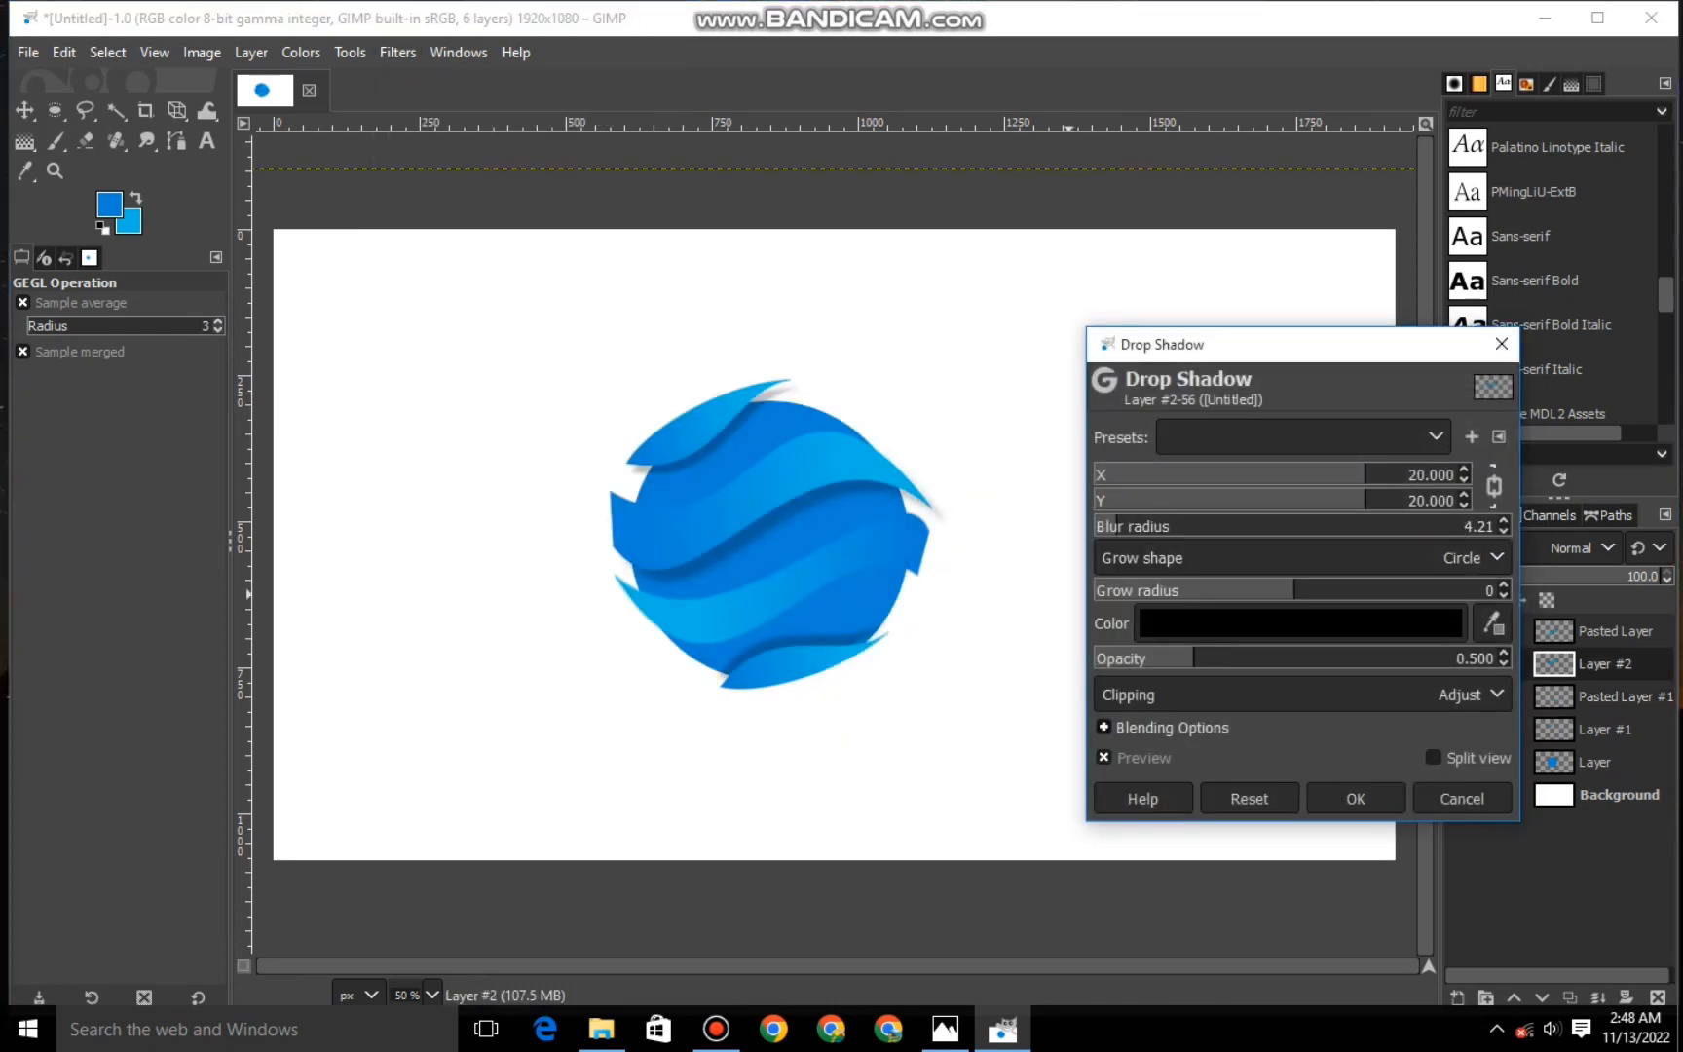
{"action": "left_click", "coordinate": [1493, 486]}
{"action": "left_click", "coordinate": [1361, 475]}
{"action": "left_click", "coordinate": [1357, 798]}
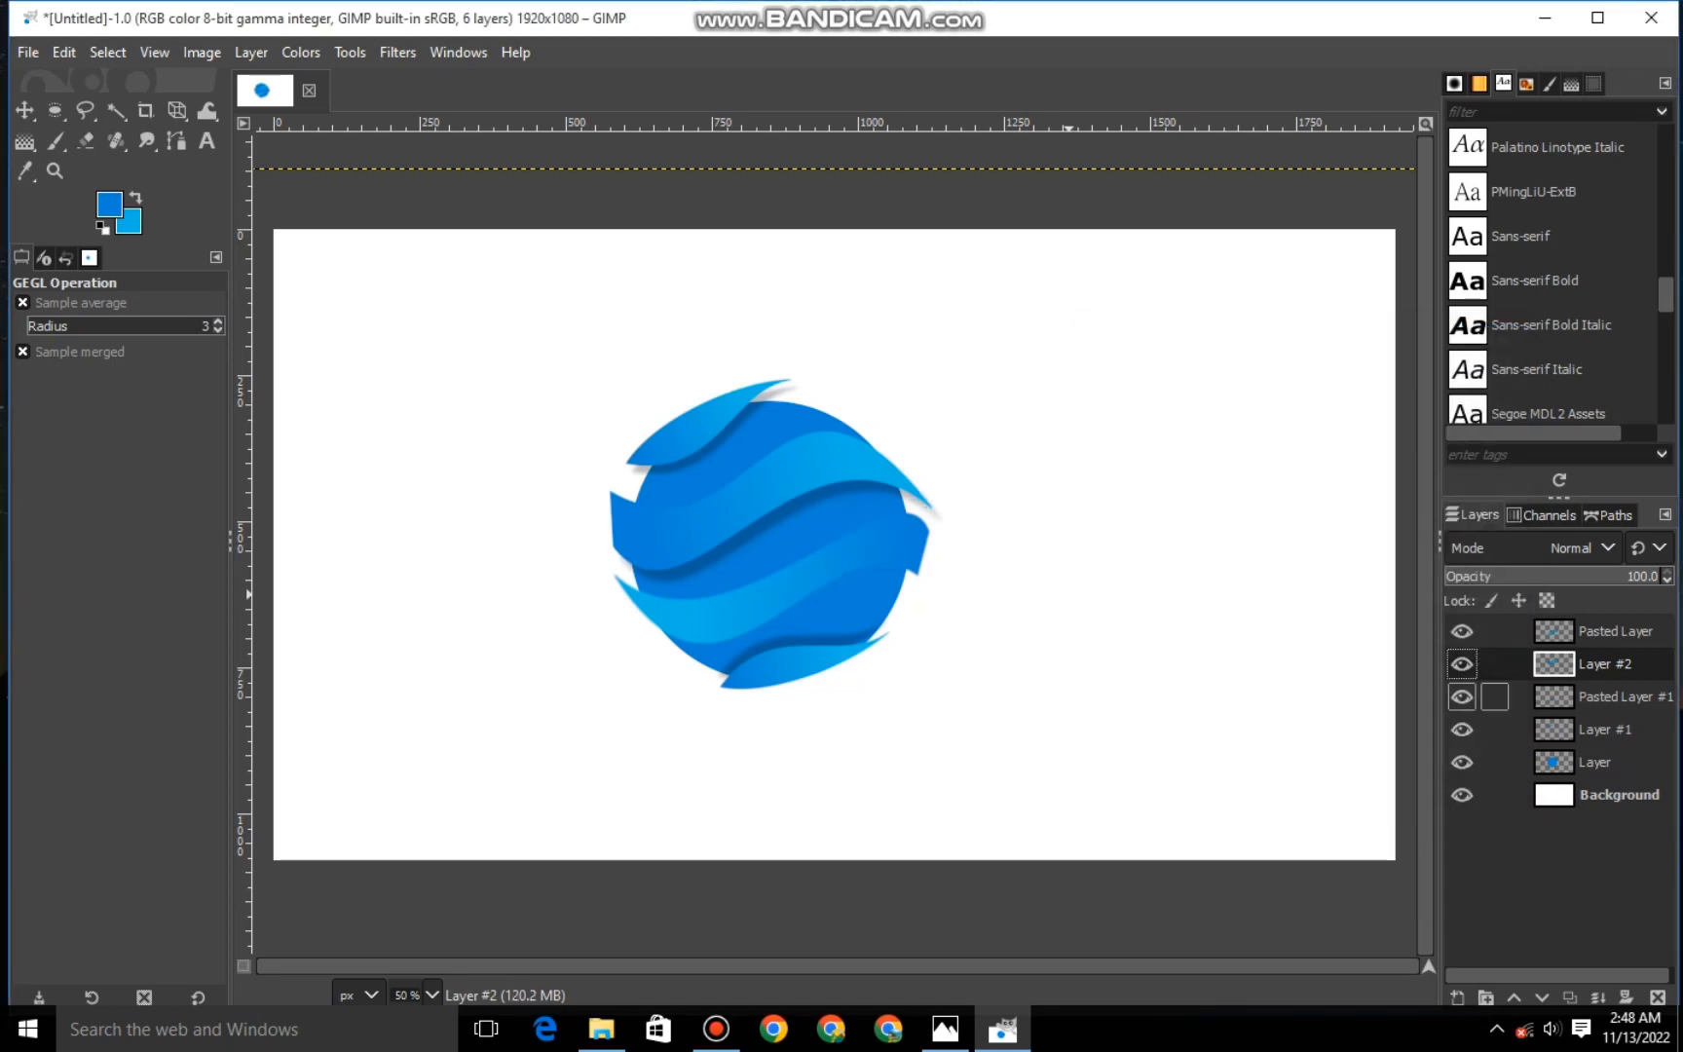
Apply a drop shadow to the lower wave on Pasted Layer with unlinked offsets of X -4.129 and Y 20, and a blur radius of 4.21.
{"action": "left_click", "coordinate": [1608, 630]}
{"action": "left_click", "coordinate": [398, 52]}
{"action": "mouse_move", "coordinate": [462, 309]}
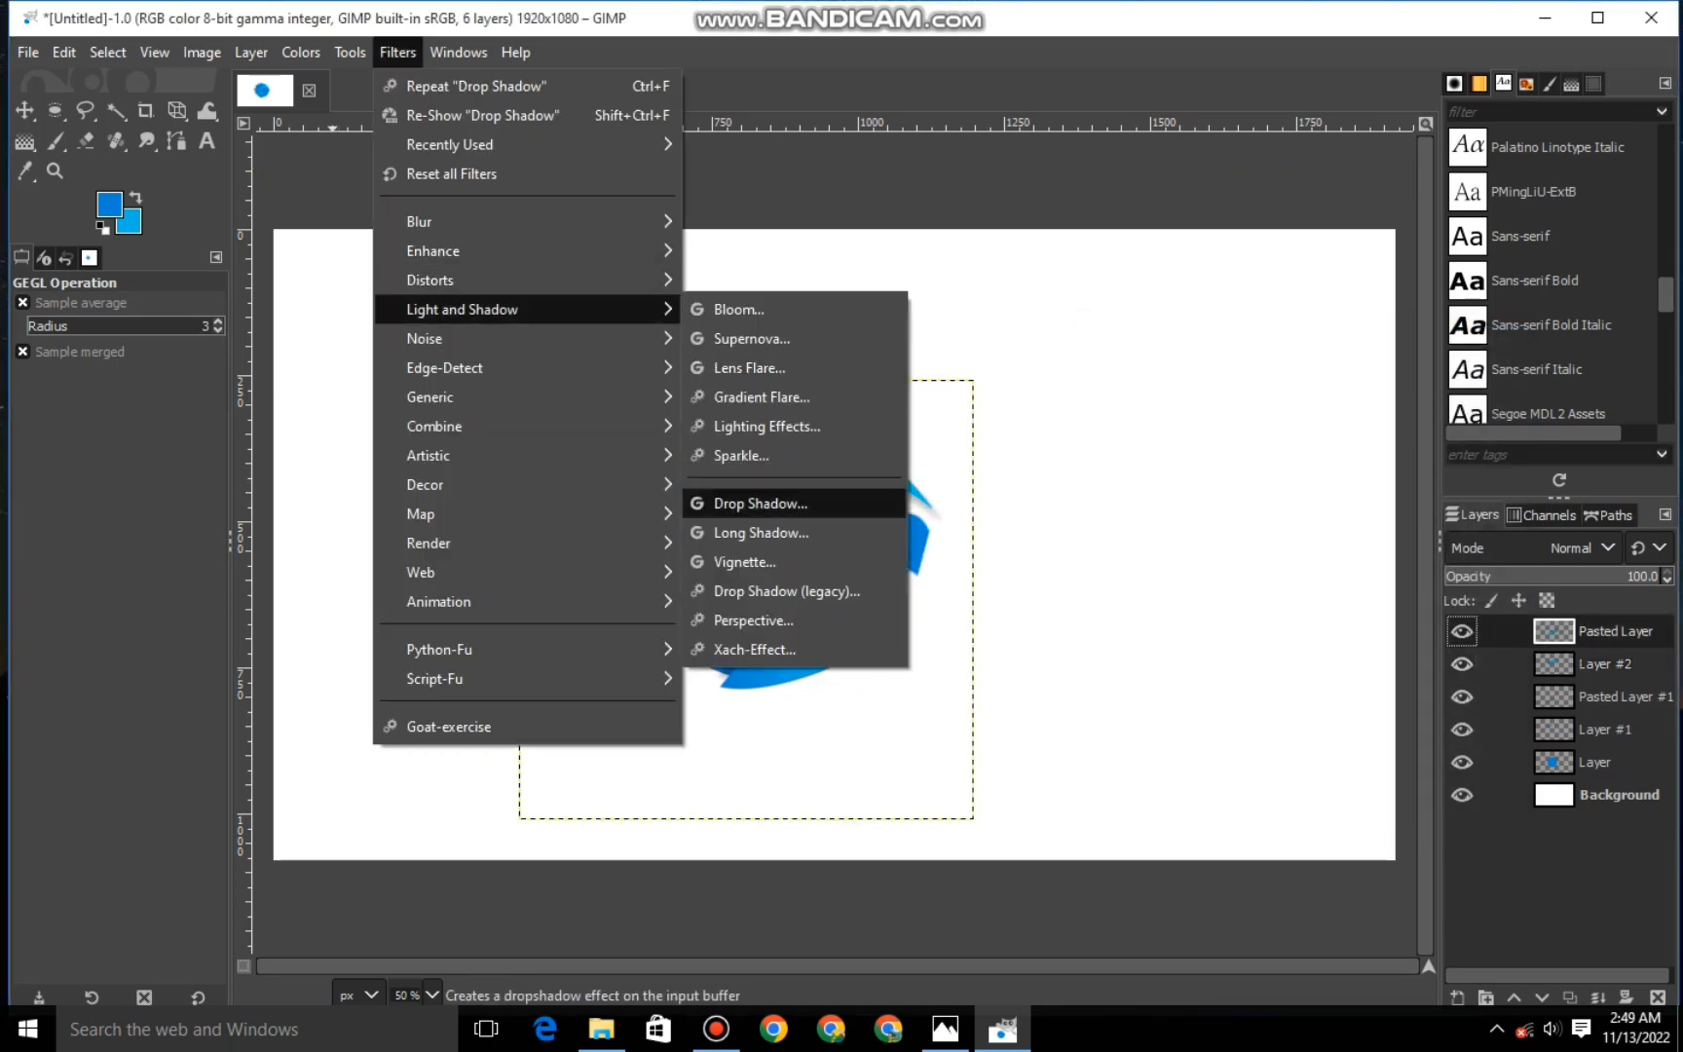
{"action": "left_click", "coordinate": [765, 503]}
{"action": "left_click", "coordinate": [1494, 486]}
{"action": "left_click_drag", "start_coordinate": [1364, 475], "coordinate": [1255, 474]}
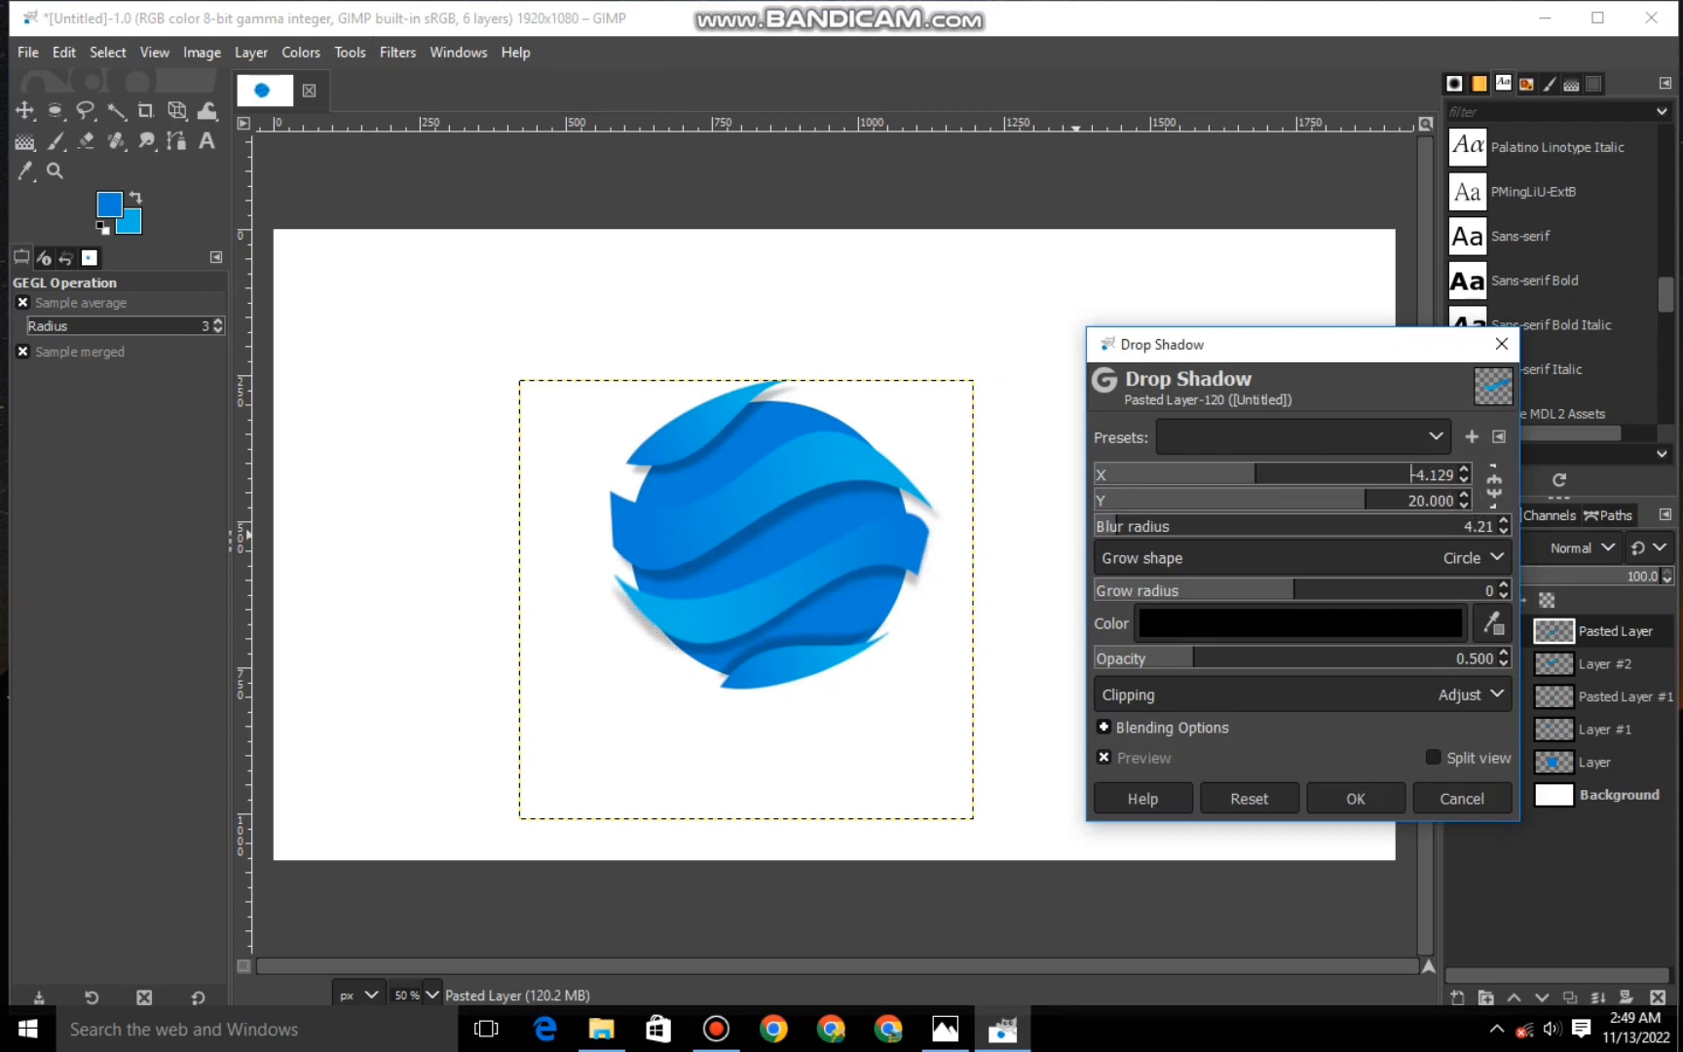
{"action": "key", "text": "Return"}
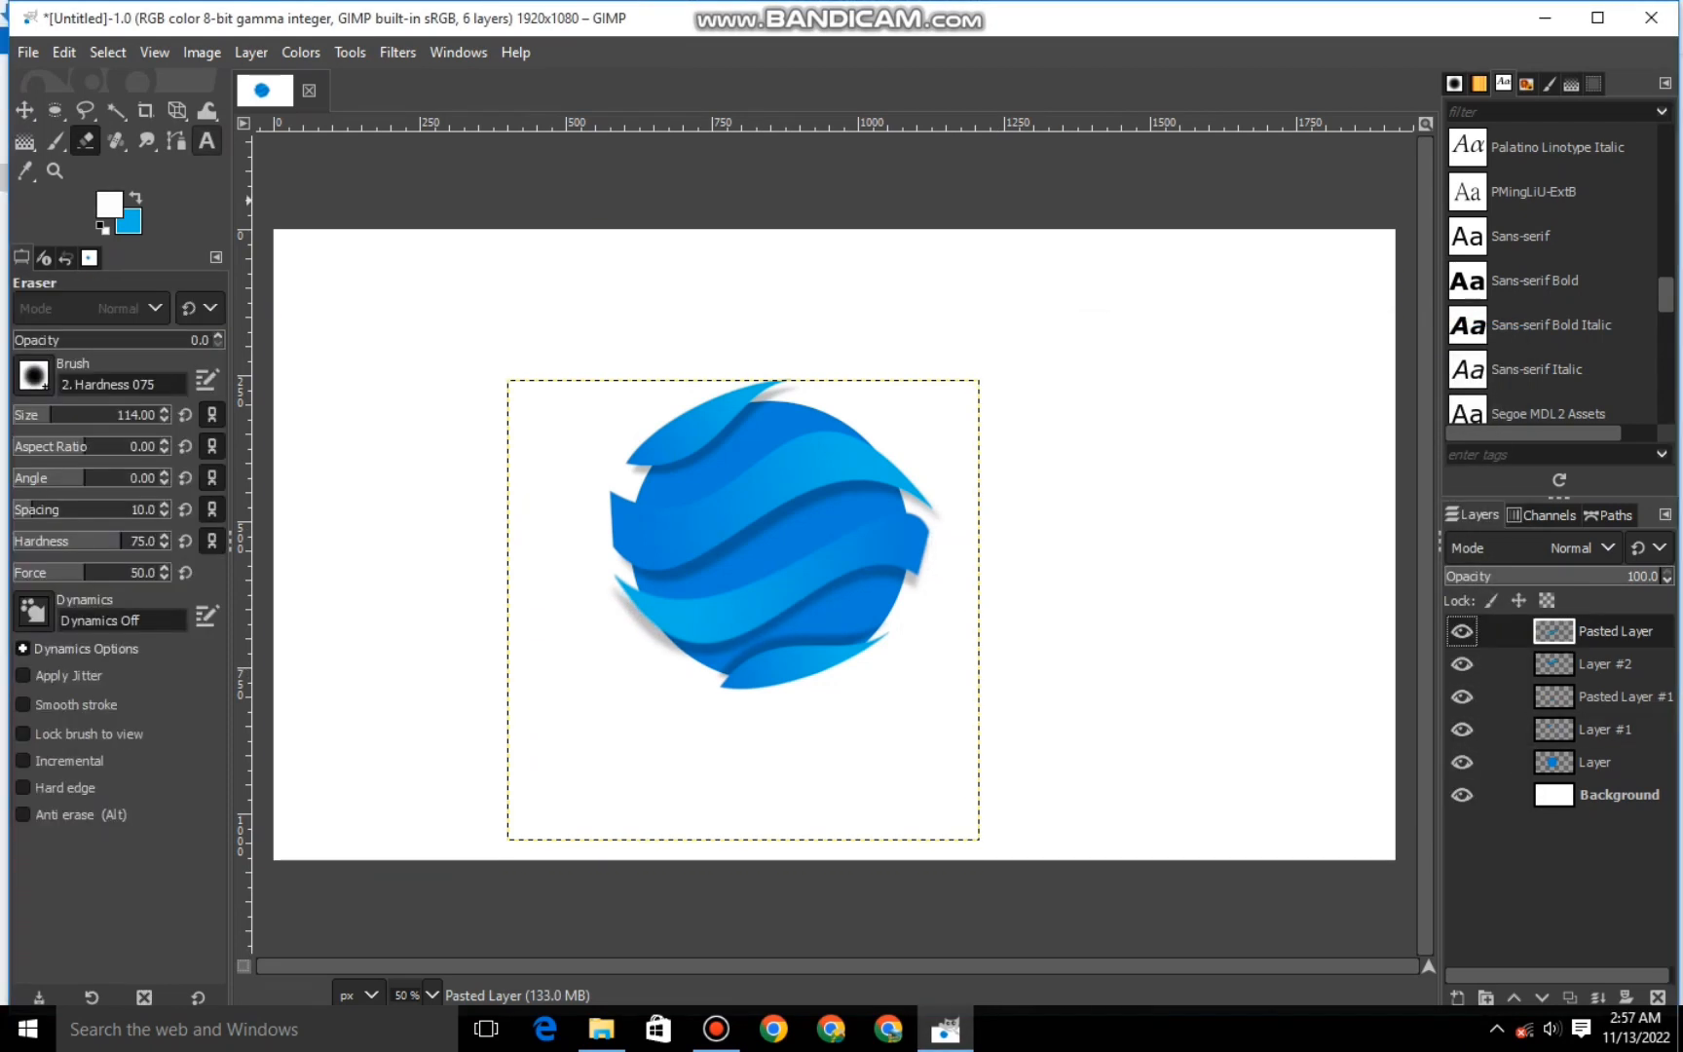
Draw a wide text frame beneath the circular logo, adjusting its top and left edges to clear the artwork.
{"action": "left_click", "coordinate": [206, 140]}
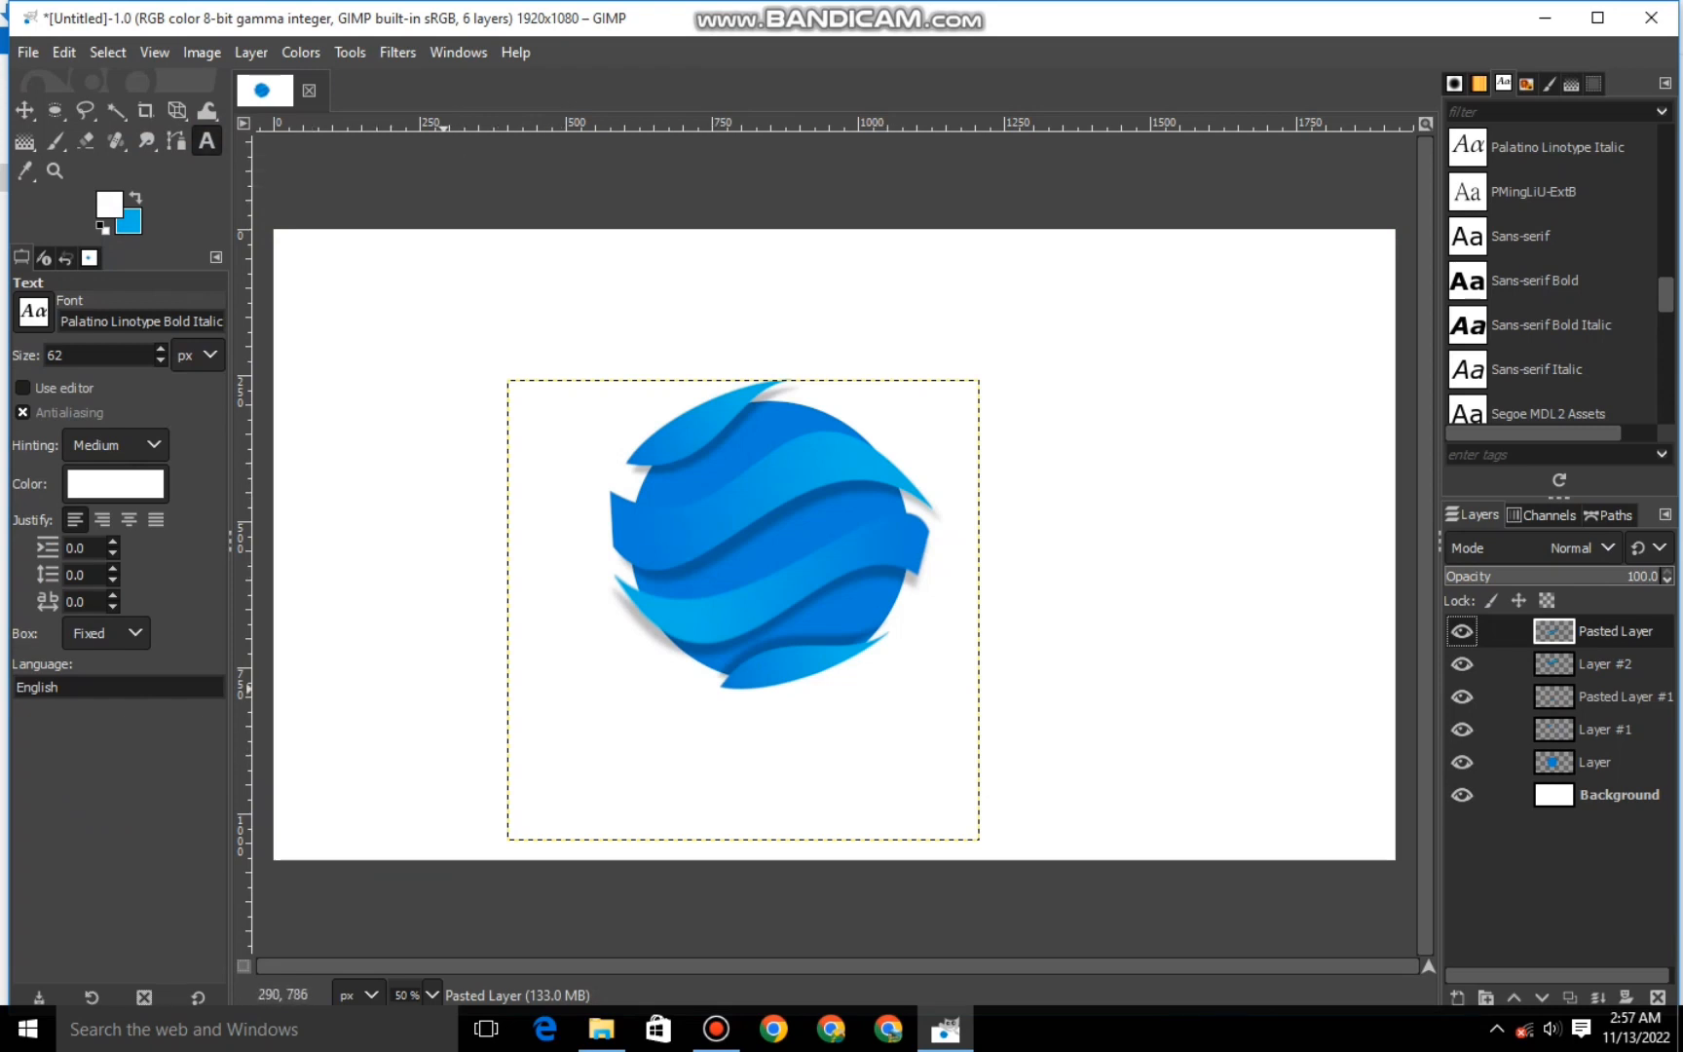
{"action": "left_click_drag", "start_coordinate": [450, 679], "coordinate": [1032, 820]}
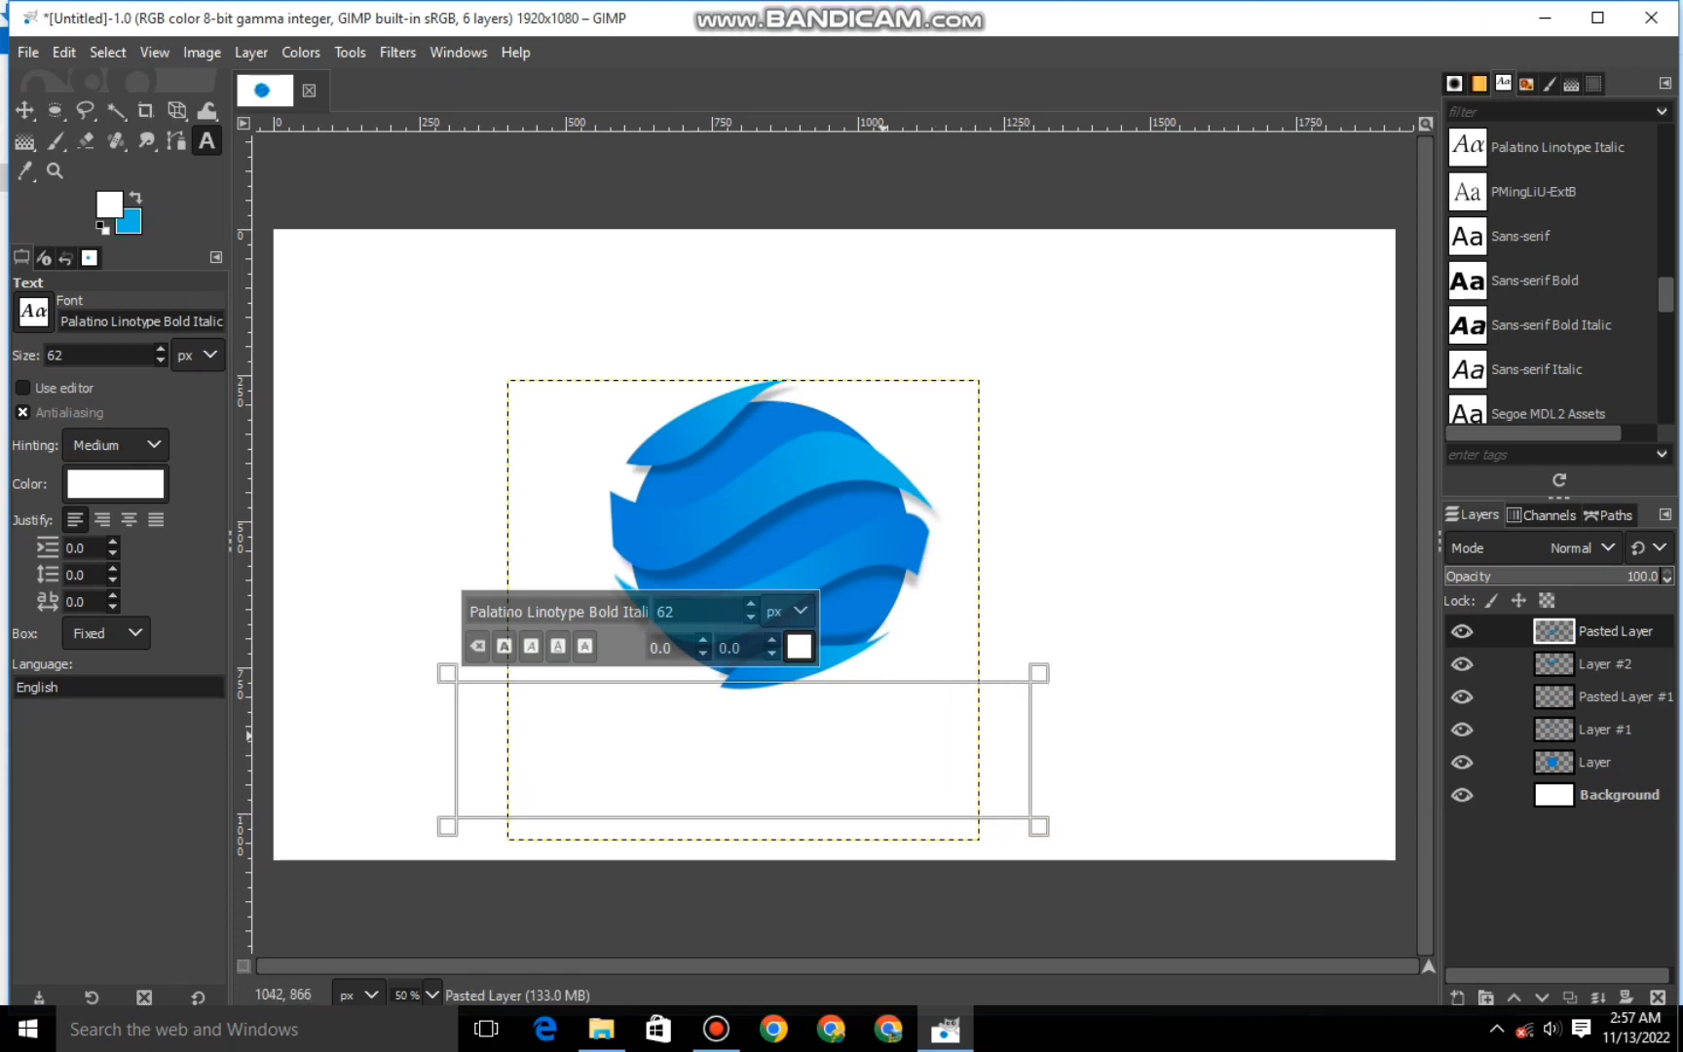
{"action": "left_click_drag", "start_coordinate": [845, 674], "coordinate": [844, 700]}
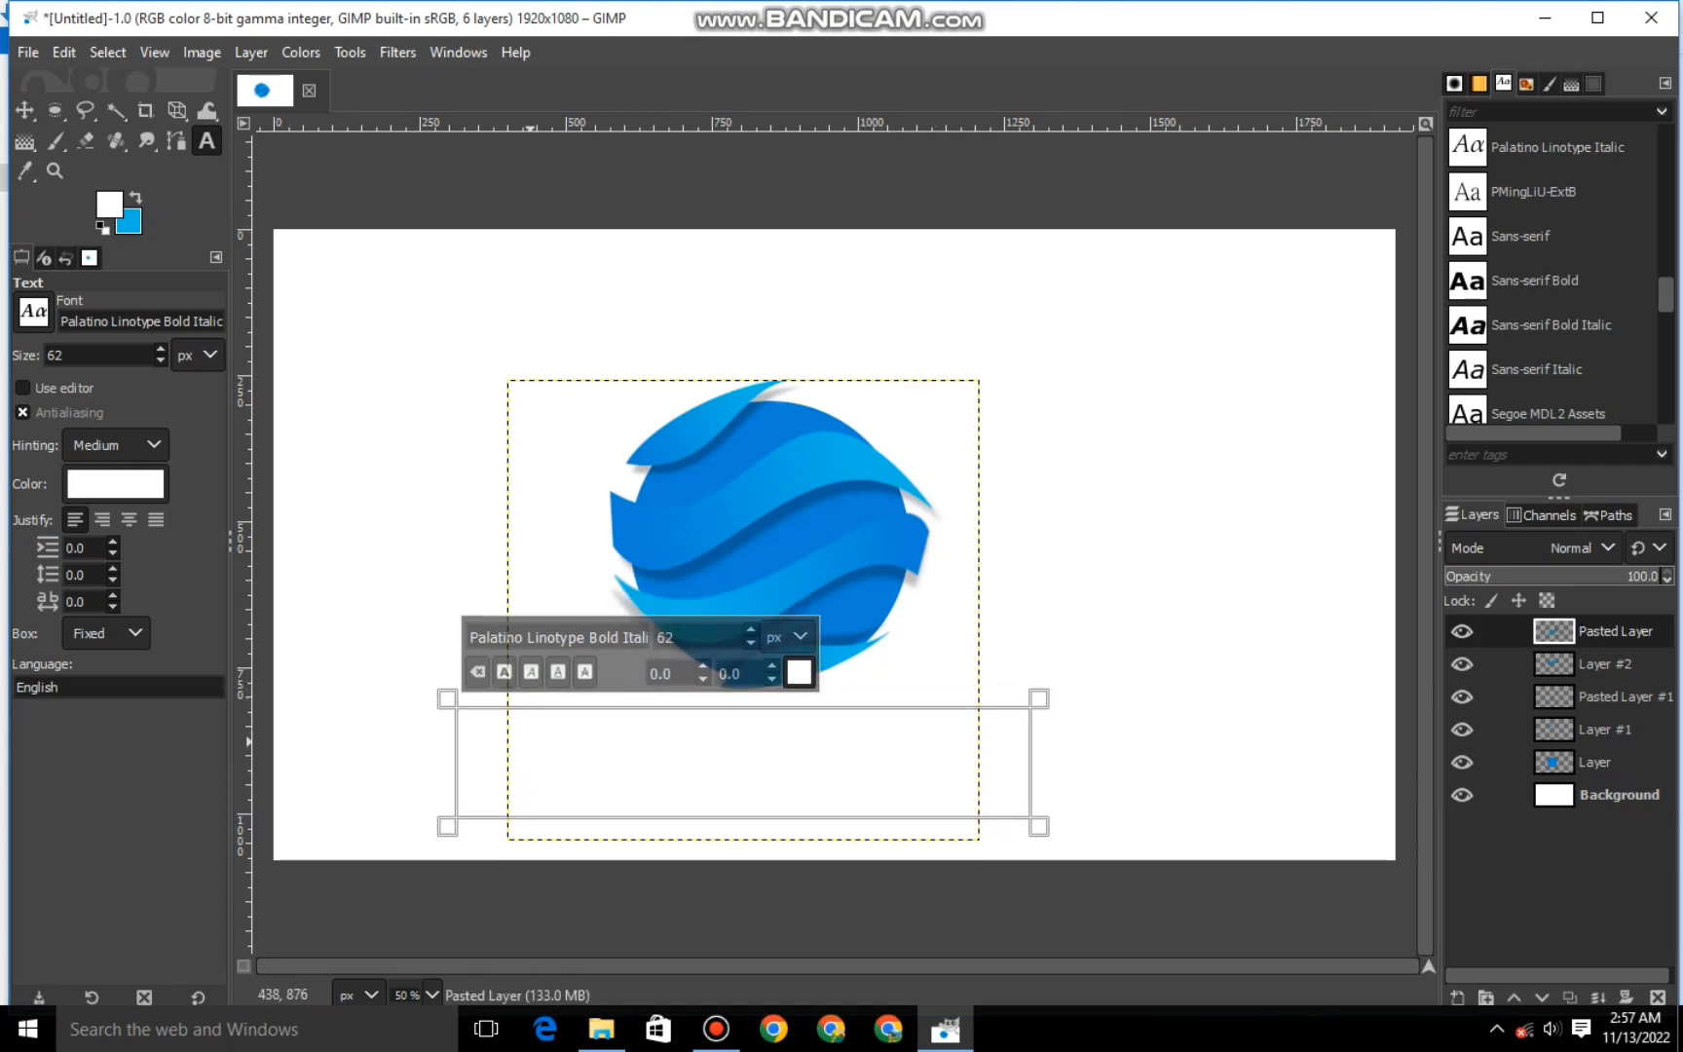
{"action": "left_click_drag", "start_coordinate": [447, 741], "coordinate": [507, 742]}
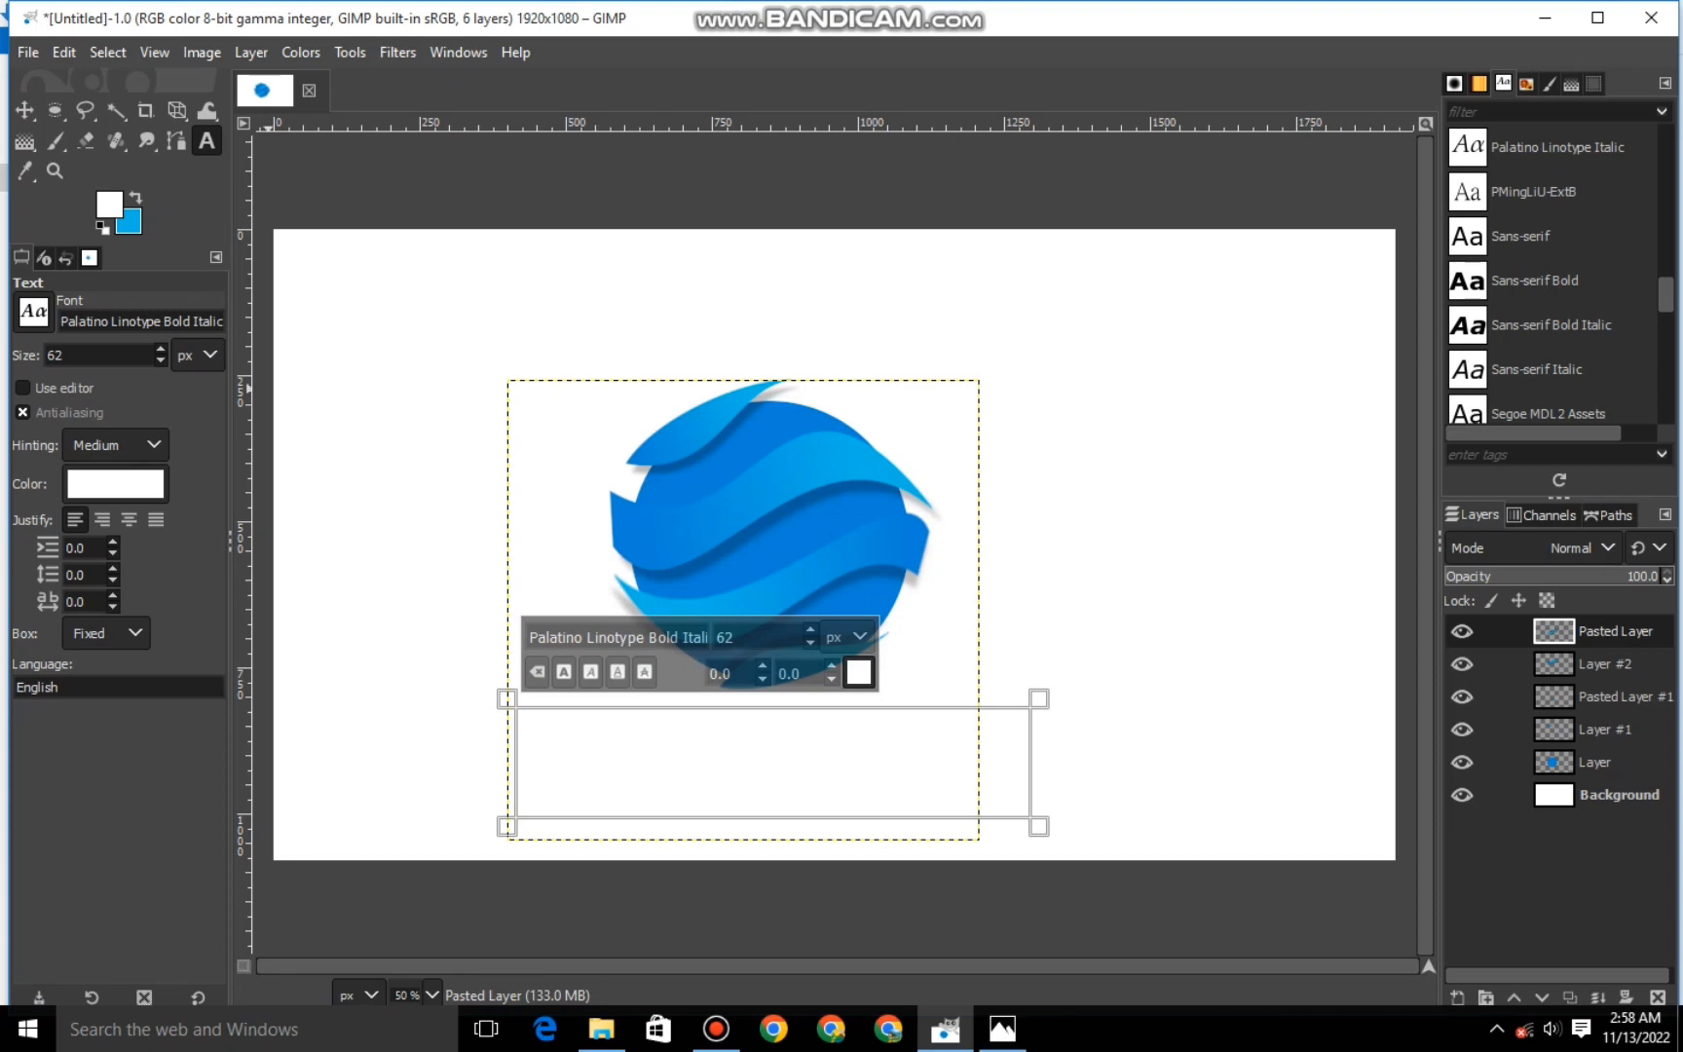
Set the text colour to black (000000) and enter COMPANY in the text frame.
{"action": "left_click", "coordinate": [109, 204]}
{"action": "left_click", "coordinate": [34, 310]}
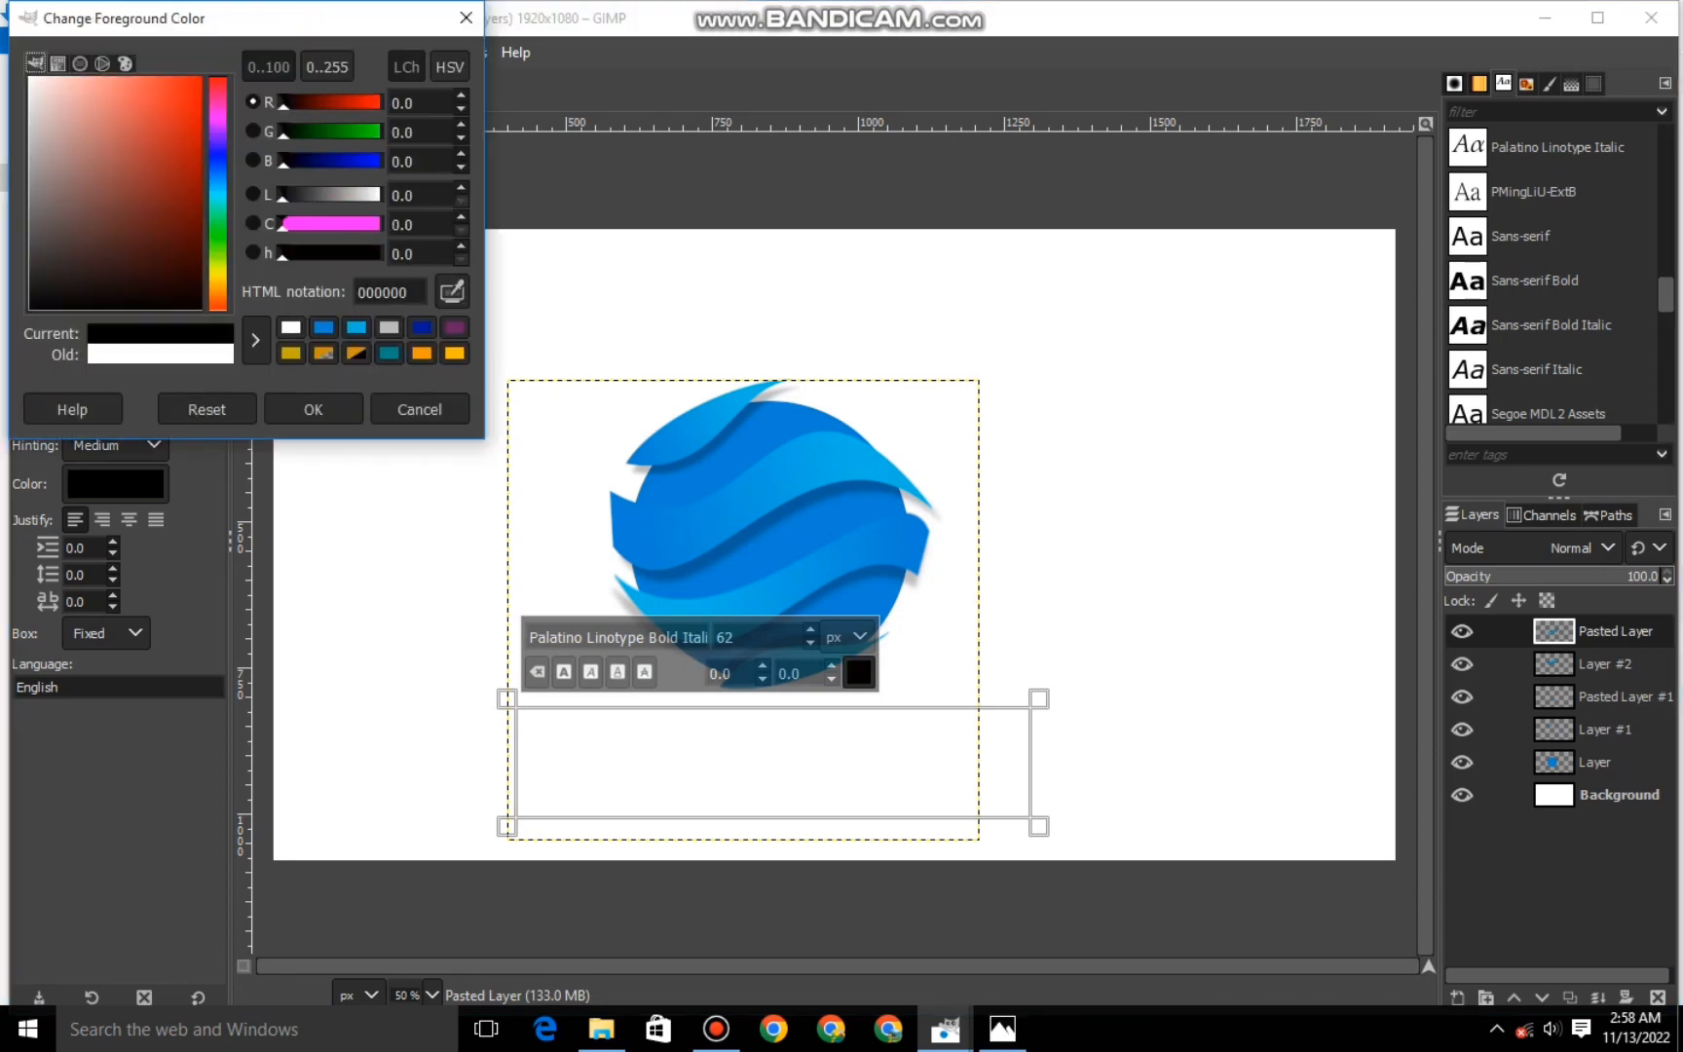
{"action": "left_click", "coordinate": [314, 410]}
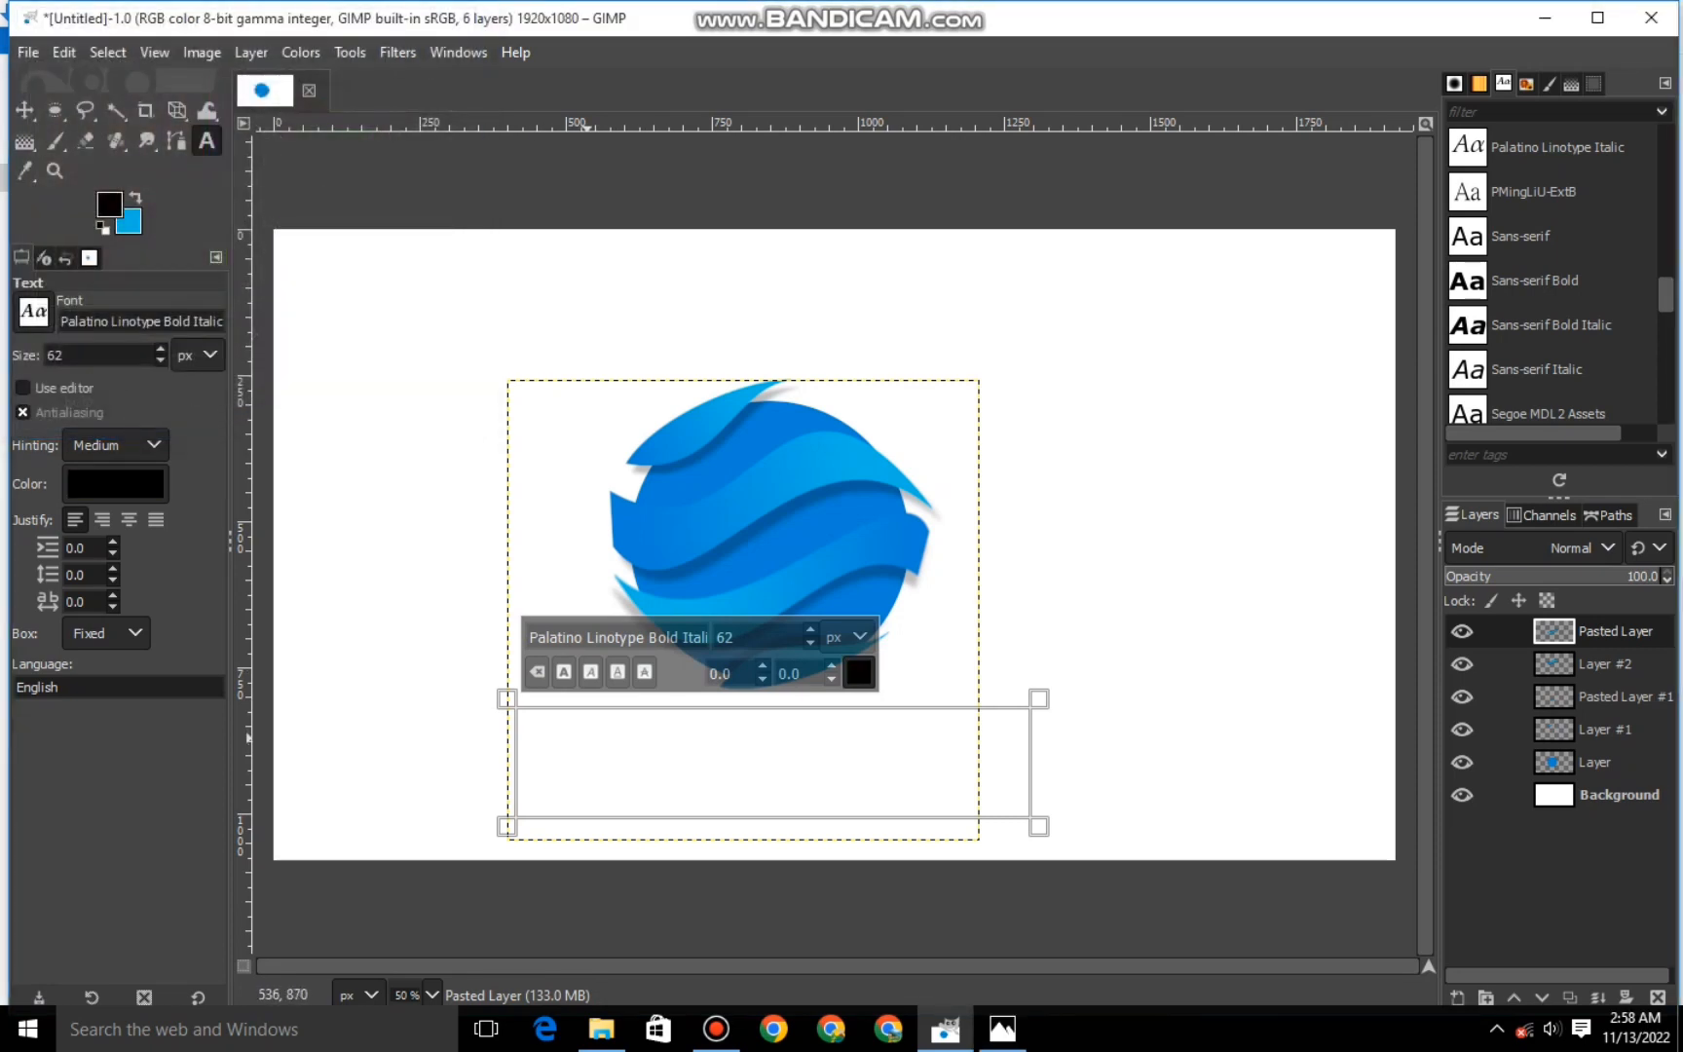
{"action": "type", "text": "c"}
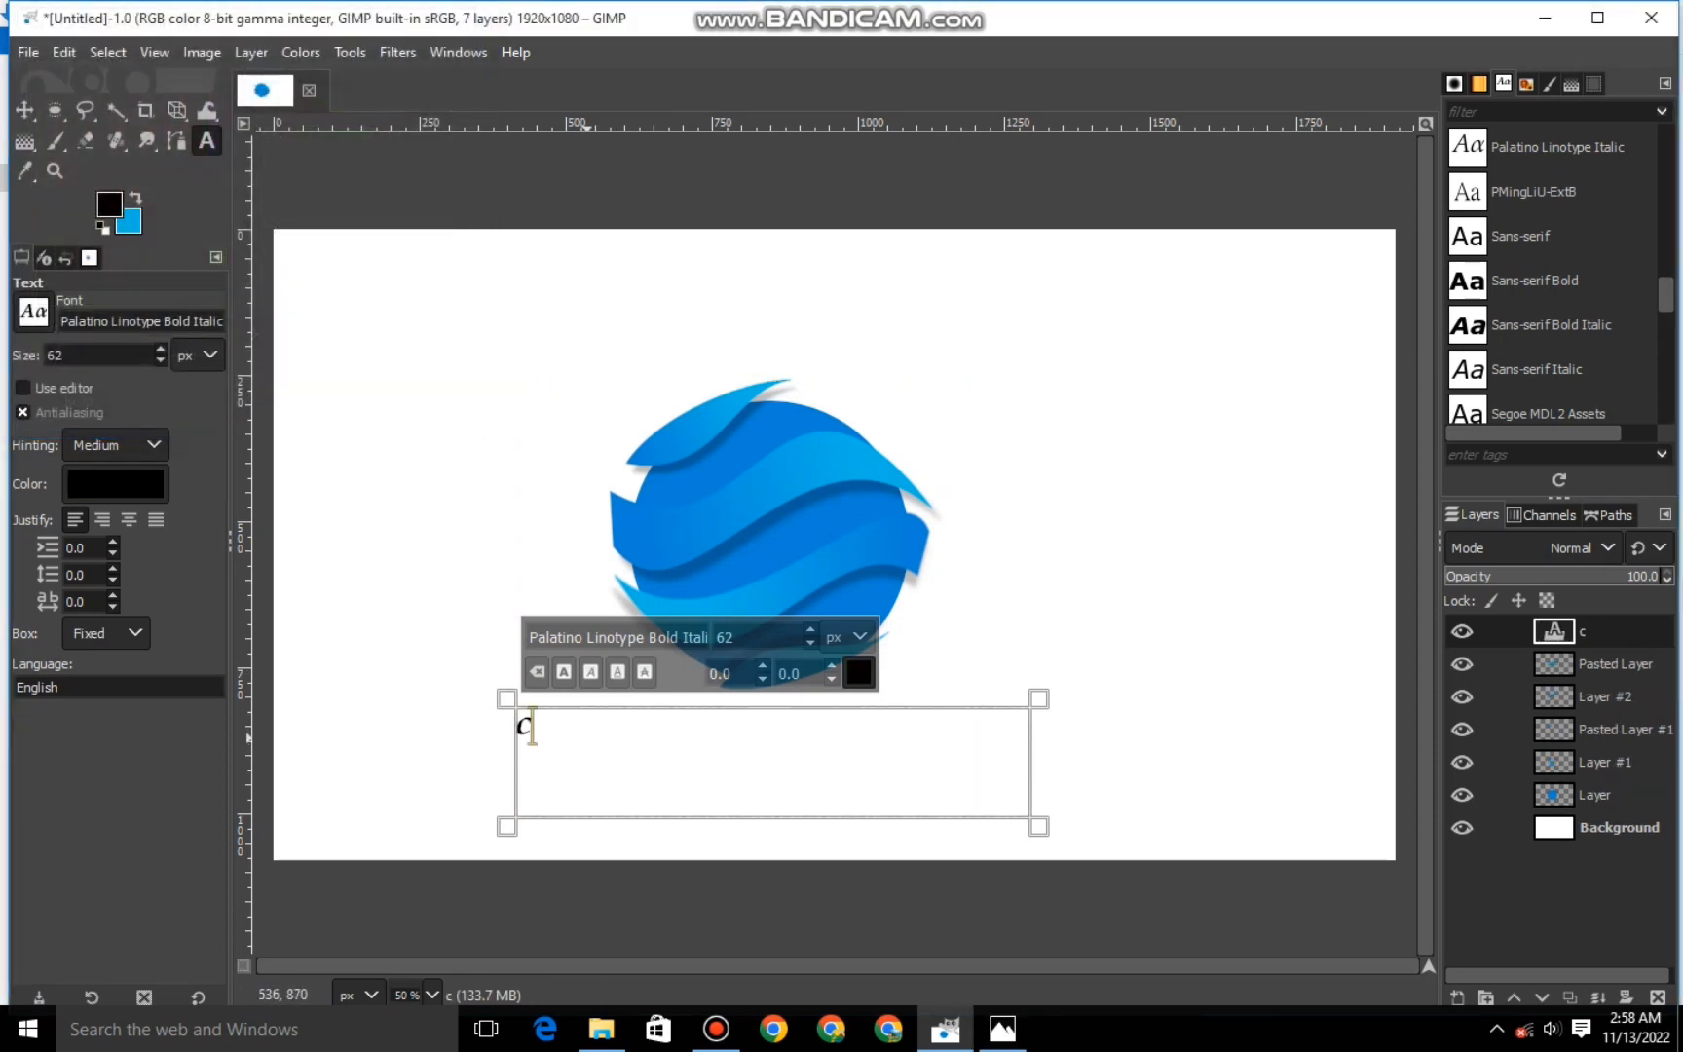
{"action": "key", "text": "BackSpace"}
{"action": "type", "text": "COMPANY"}
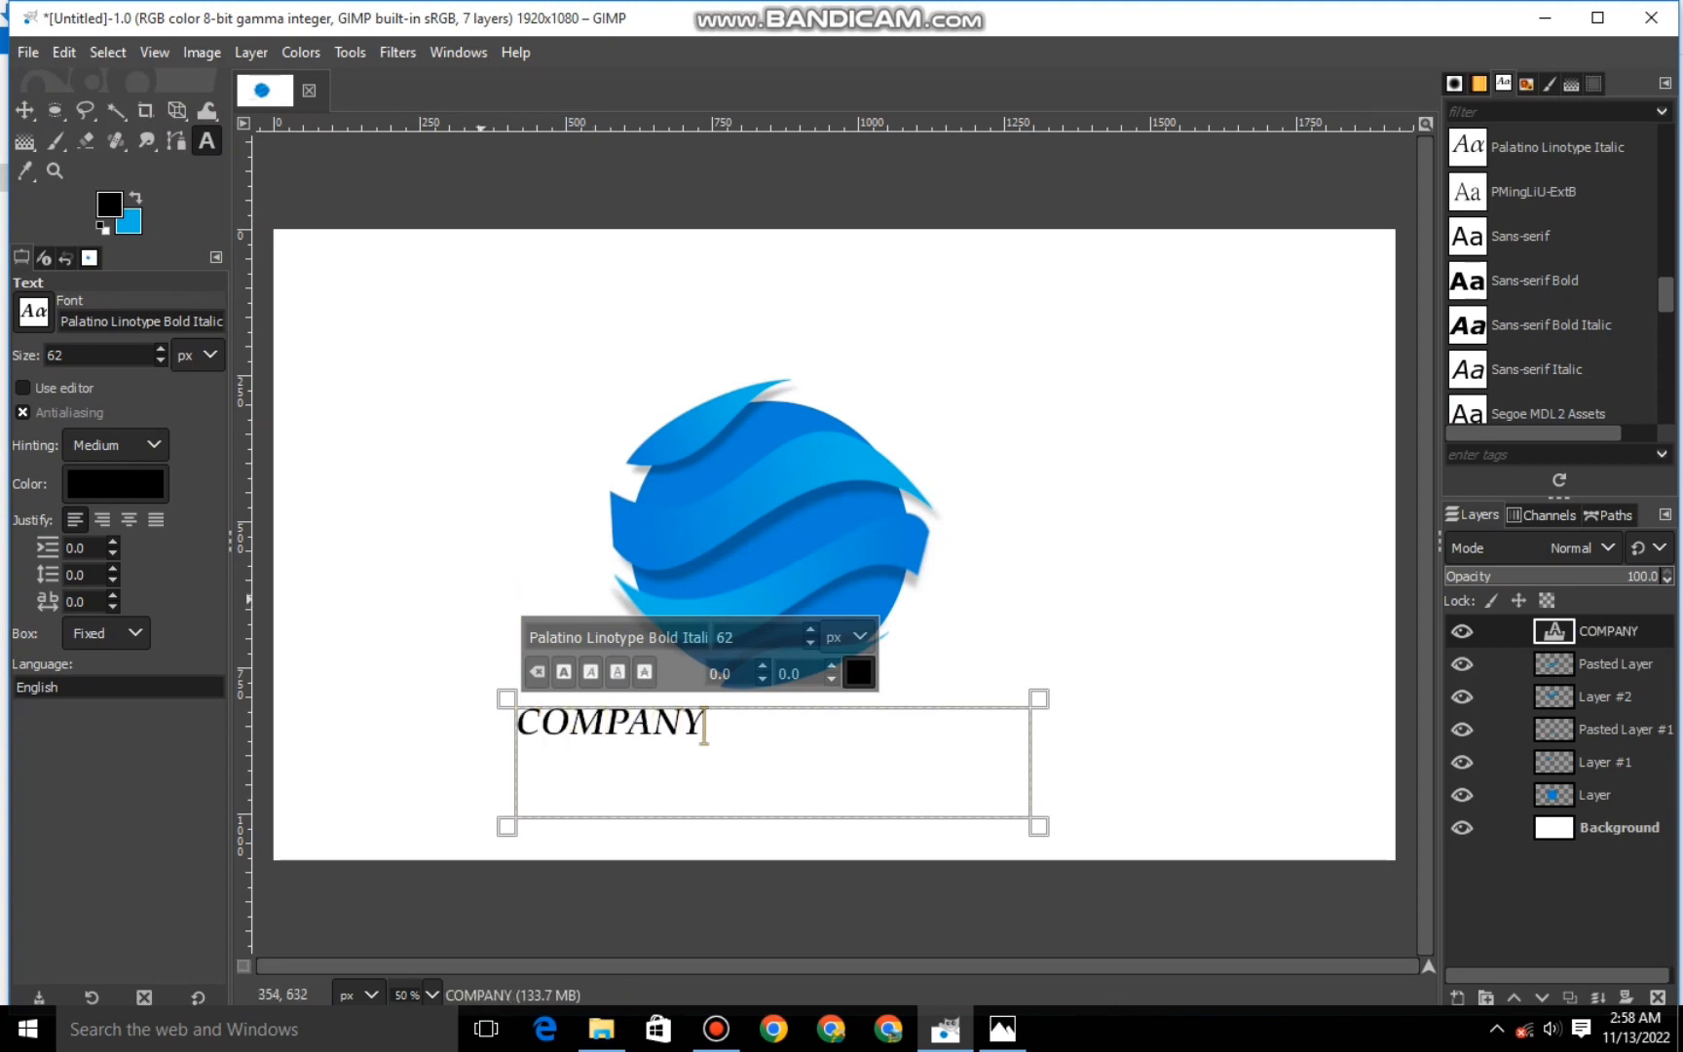
Enlarge the COMPANY text to 137 px and tighten the text frame around it beneath the logo.
{"action": "key", "text": "ctrl+a"}
{"action": "scroll", "coordinate": [796, 635], "scroll_direction": "up", "scroll_amount": 20}
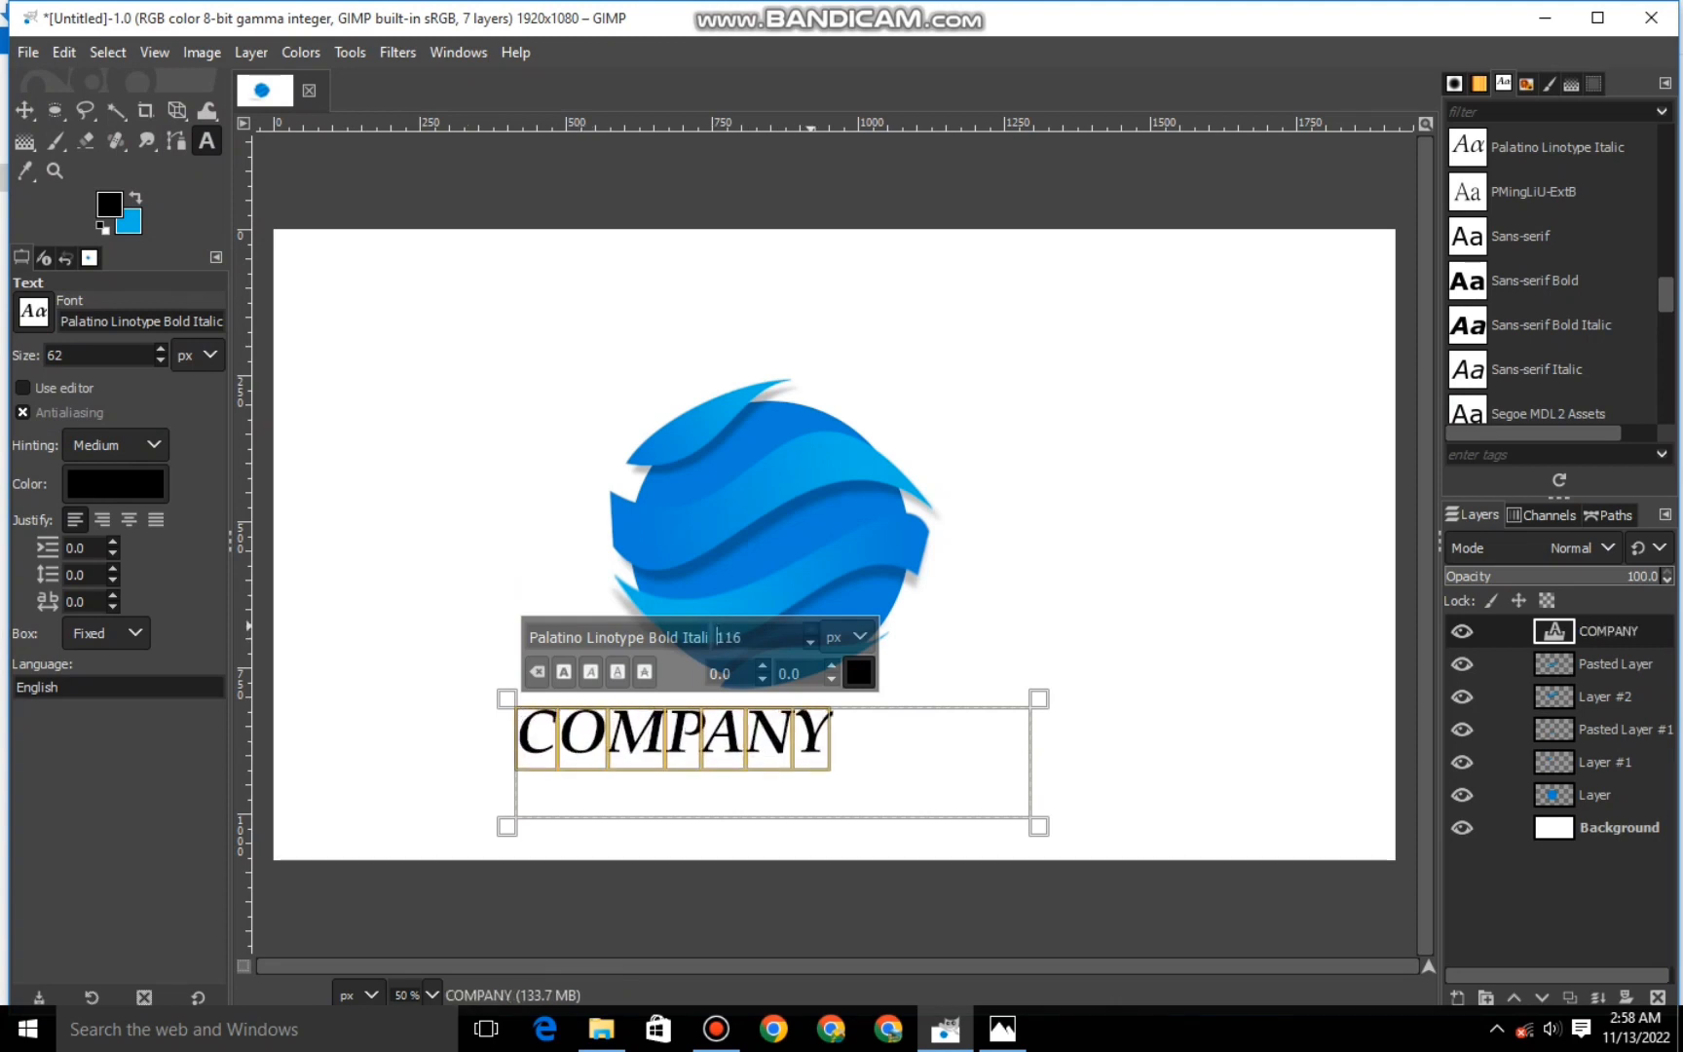
{"action": "scroll", "coordinate": [796, 635], "scroll_direction": "down", "scroll_amount": 7}
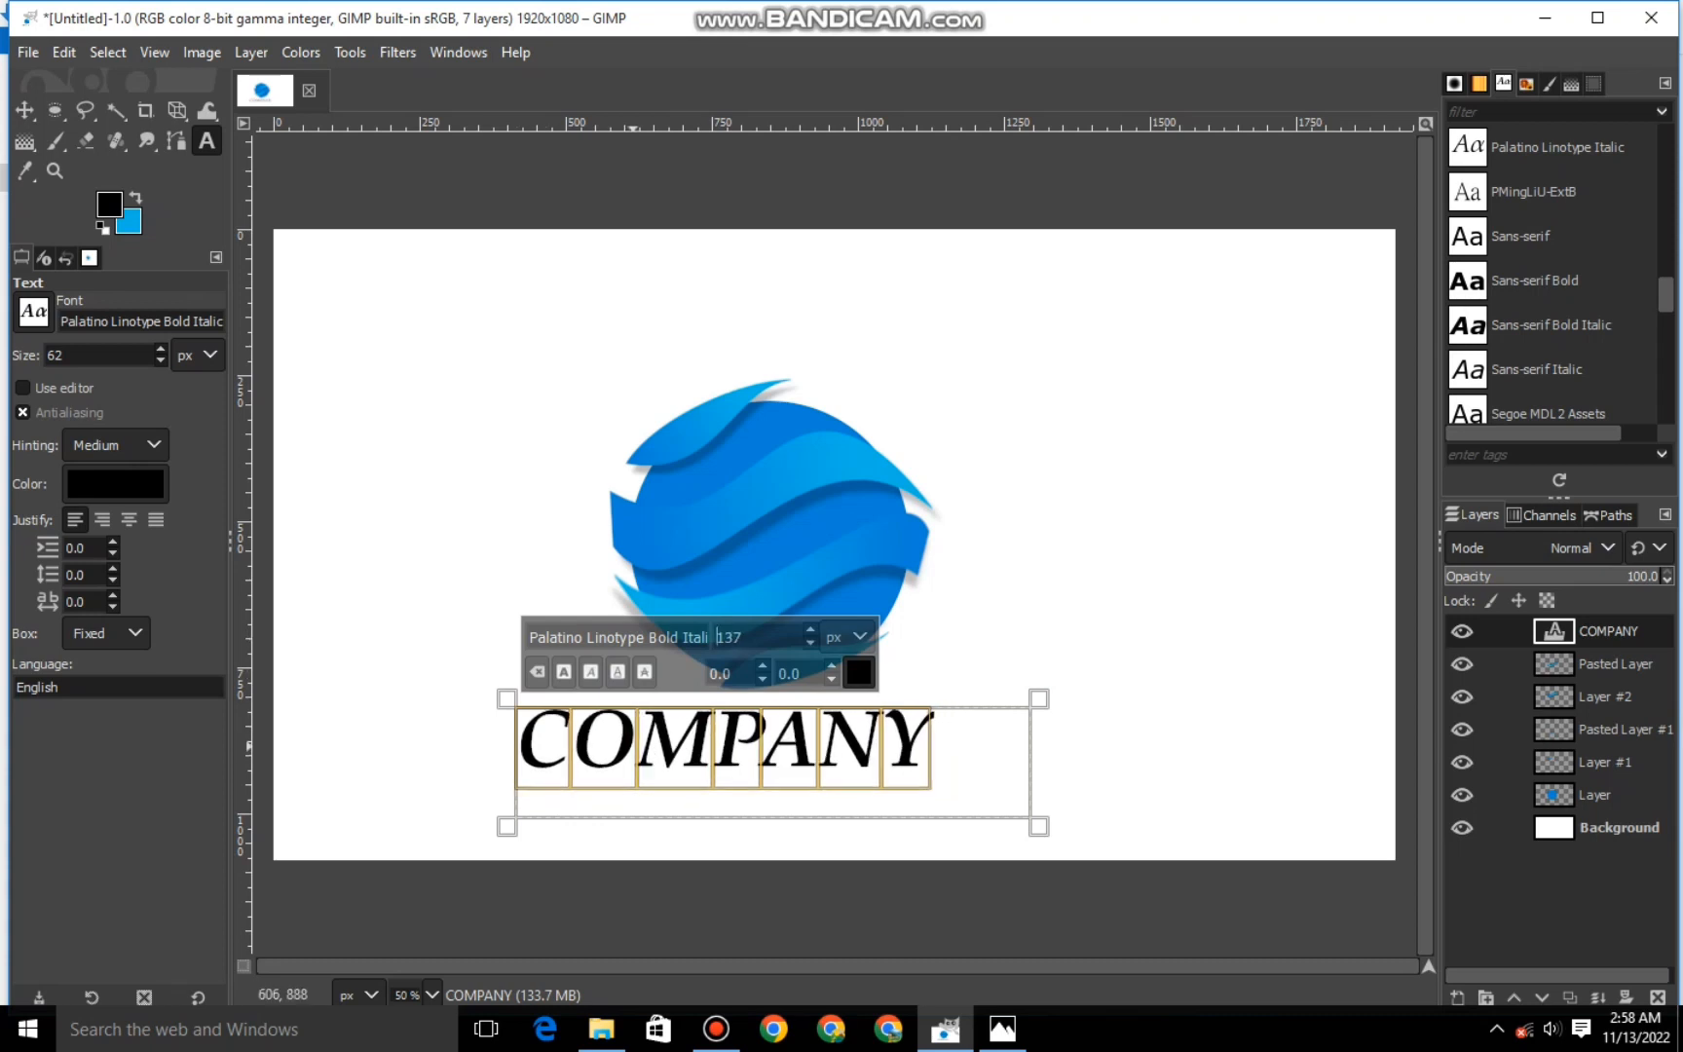
{"action": "left_click_drag", "start_coordinate": [1035, 823], "coordinate": [970, 797]}
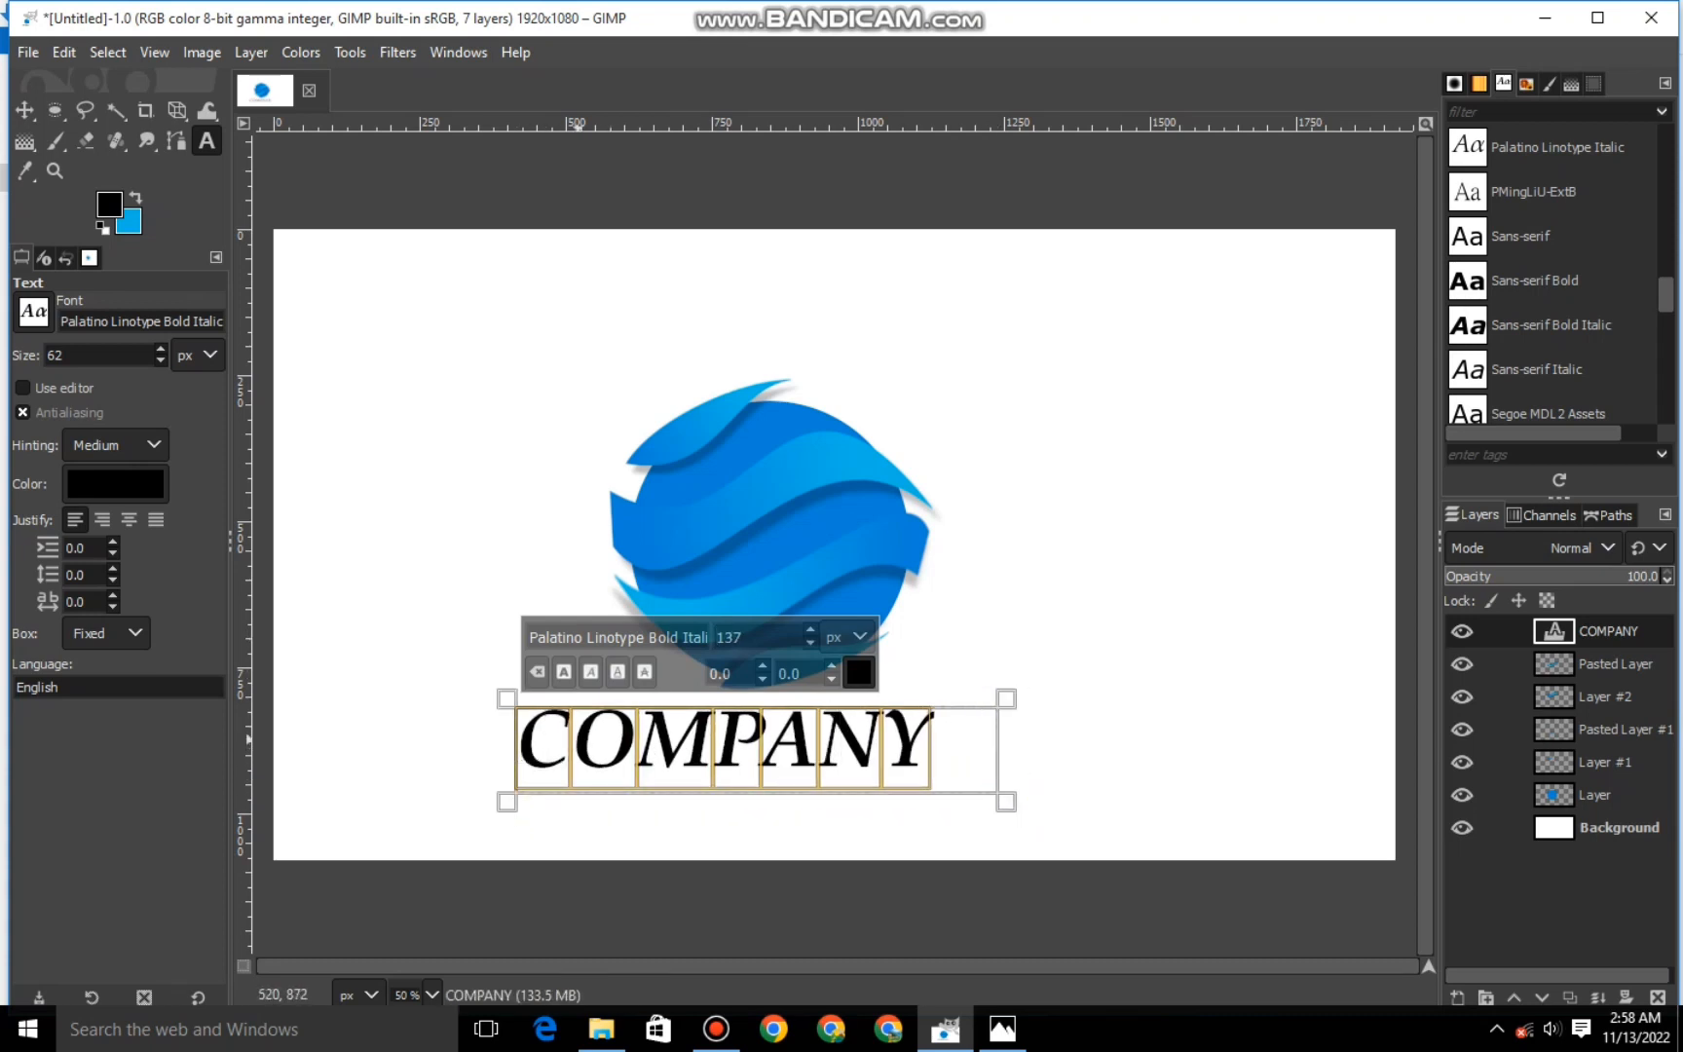
{"action": "left_click_drag", "start_coordinate": [517, 750], "coordinate": [556, 750]}
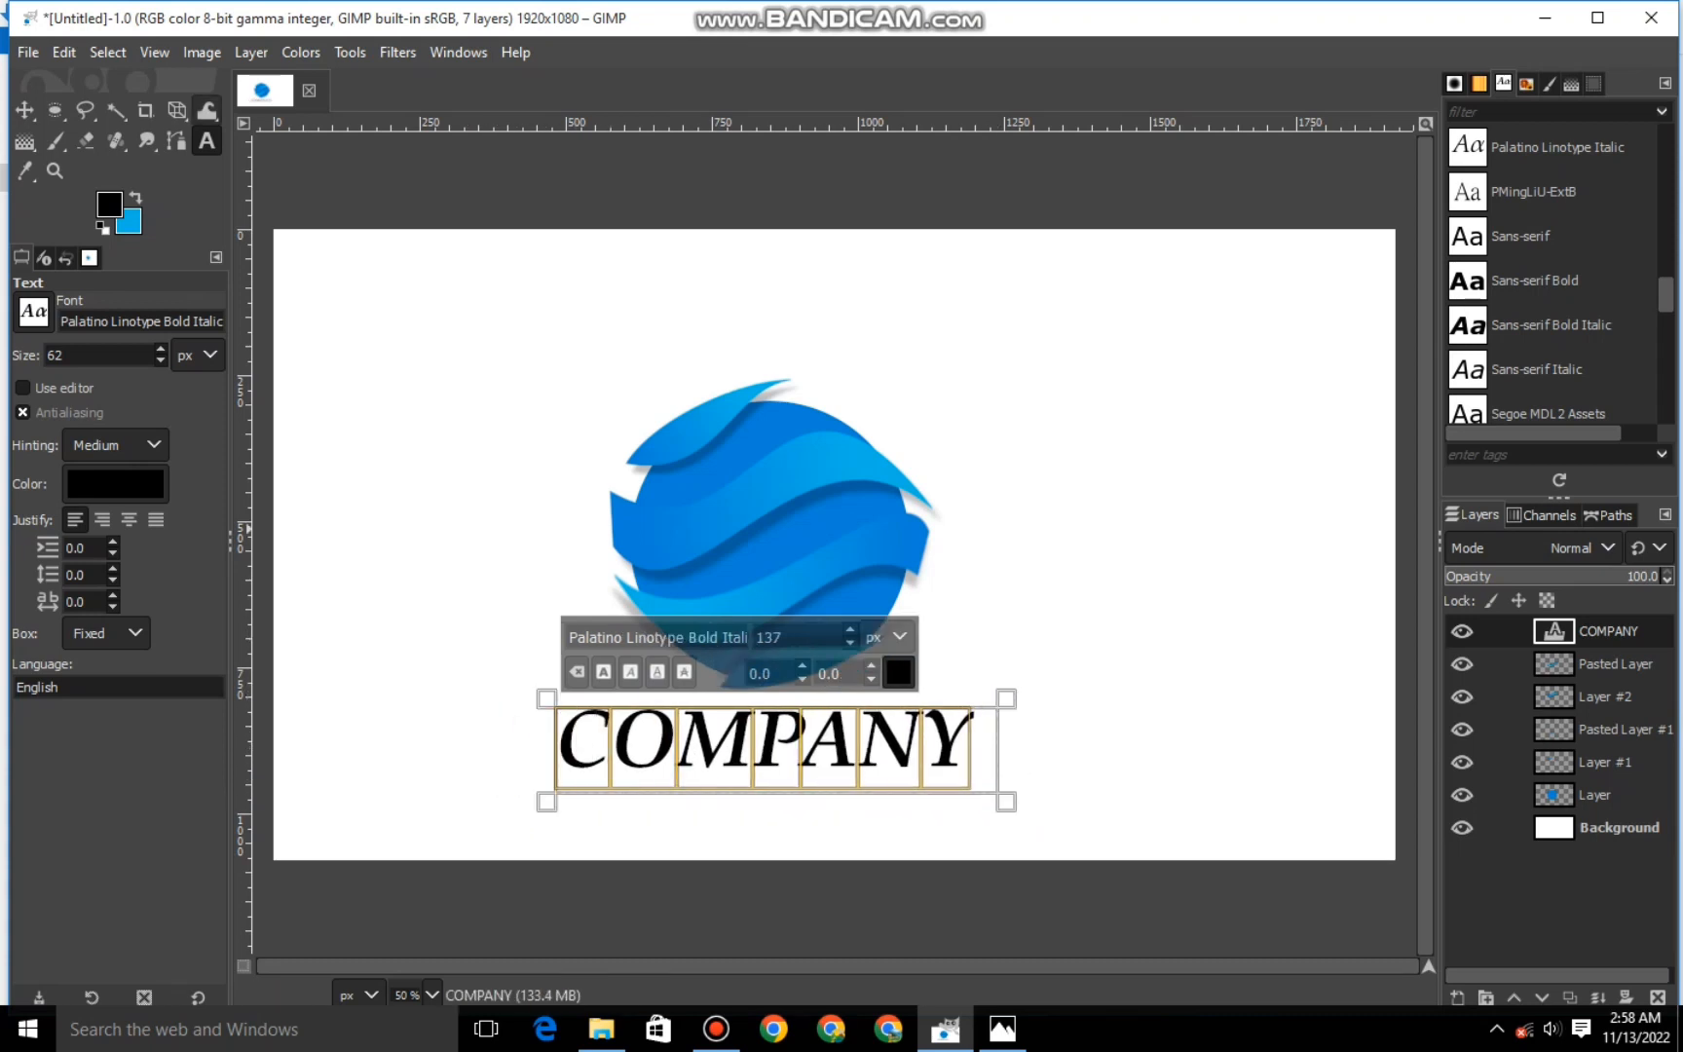
Scale the COMPANY text layer down to 436 × 85 px with its aspect kept, and place it just under the logo.
{"action": "left_click_drag", "start_coordinate": [176, 110], "coordinate": [263, 171]}
{"action": "left_click", "coordinate": [974, 755]}
{"action": "left_click_drag", "start_coordinate": [1007, 752], "coordinate": [860, 752]}
{"action": "left_click_drag", "start_coordinate": [715, 751], "coordinate": [769, 739]}
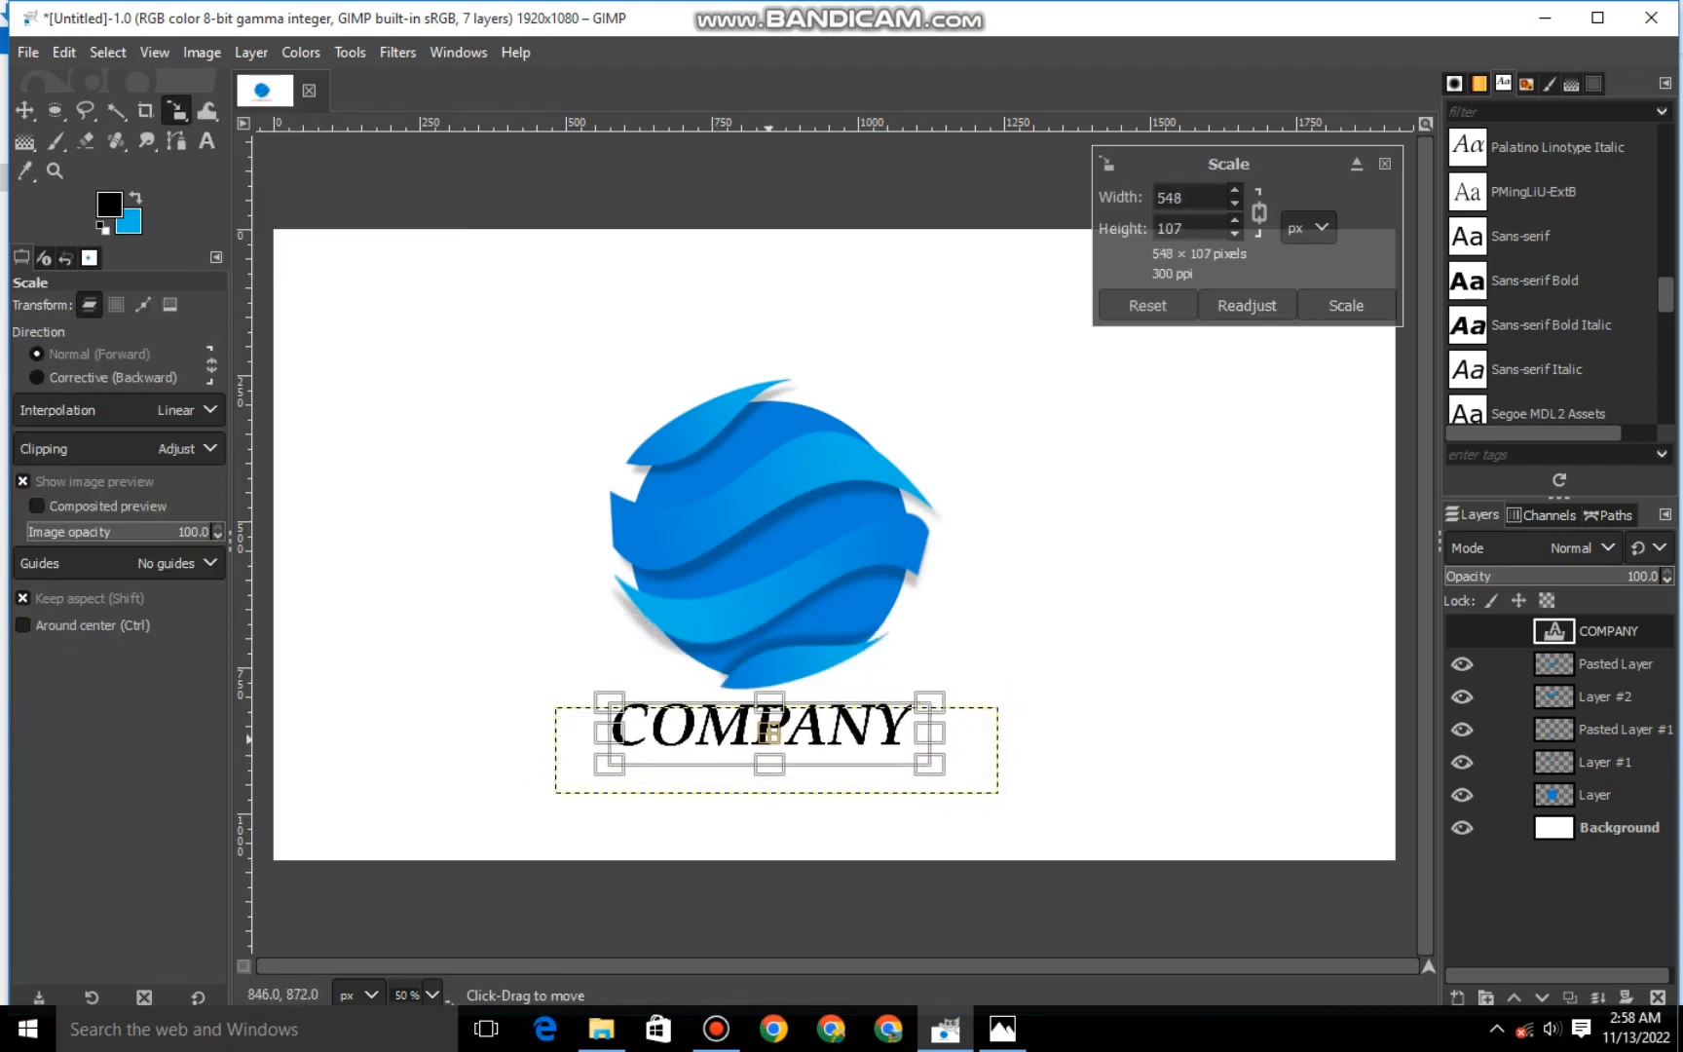
{"action": "left_click_drag", "start_coordinate": [929, 702], "coordinate": [860, 701]}
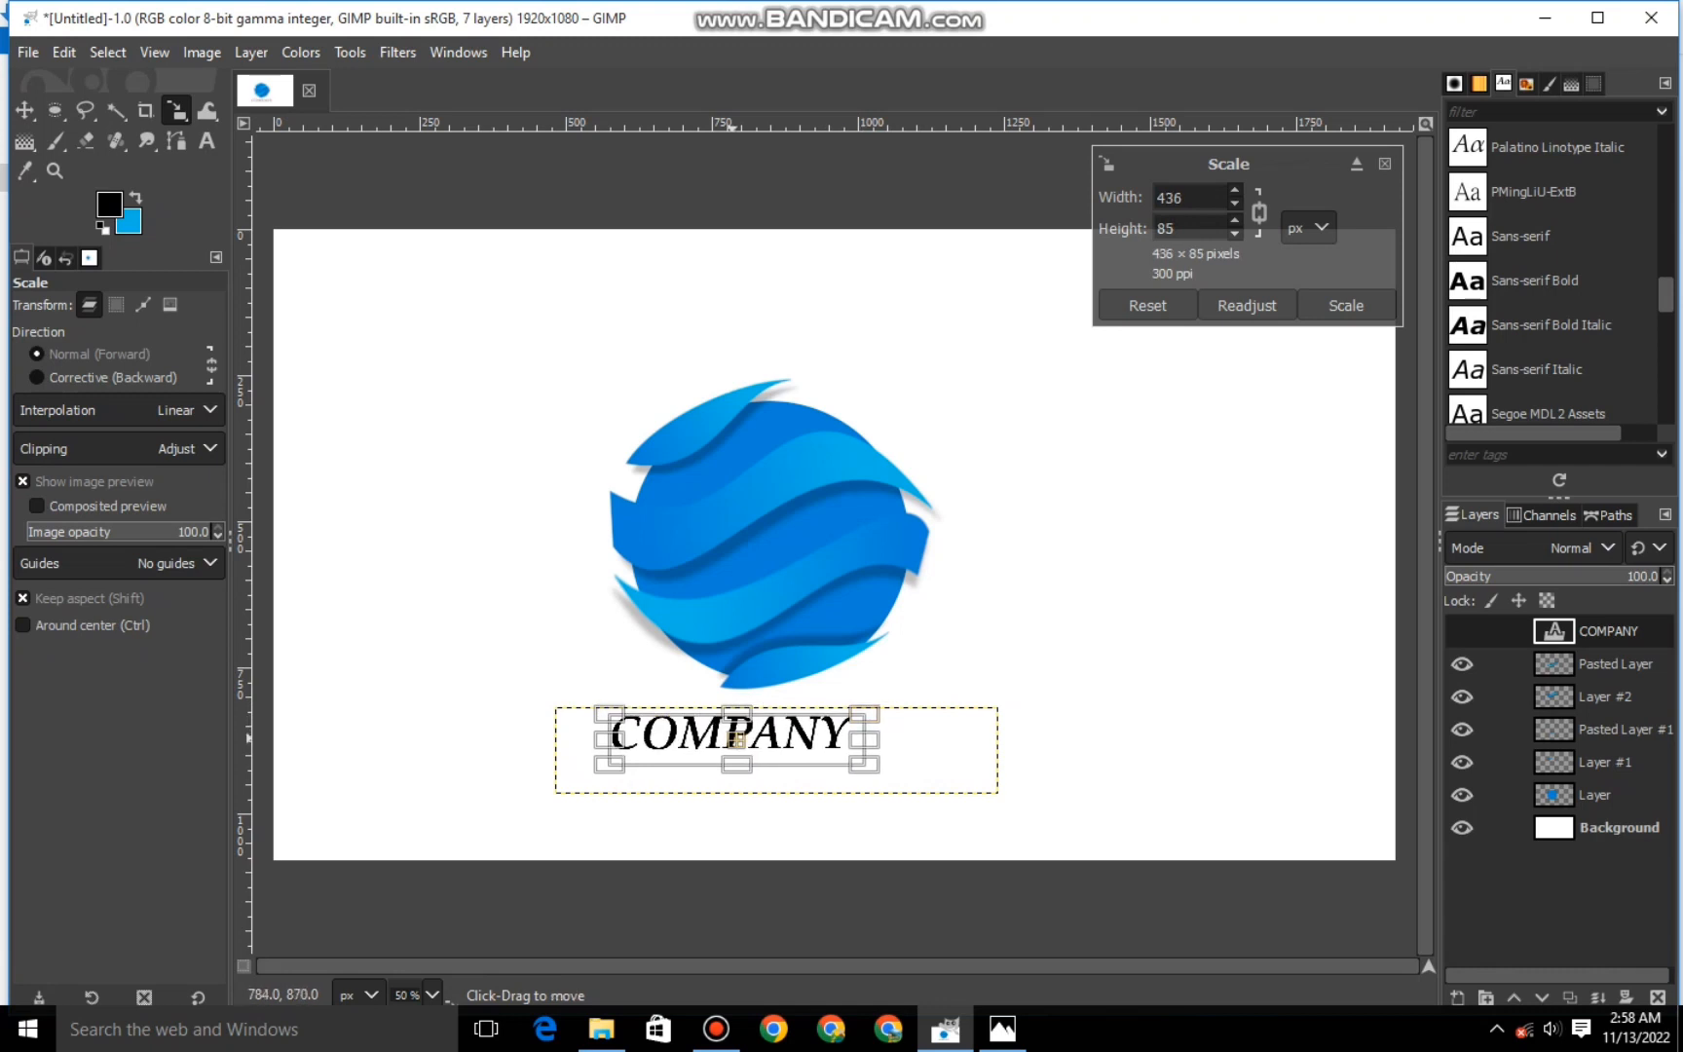
{"action": "left_click_drag", "start_coordinate": [733, 741], "coordinate": [731, 726]}
{"action": "left_click", "coordinate": [1346, 305]}
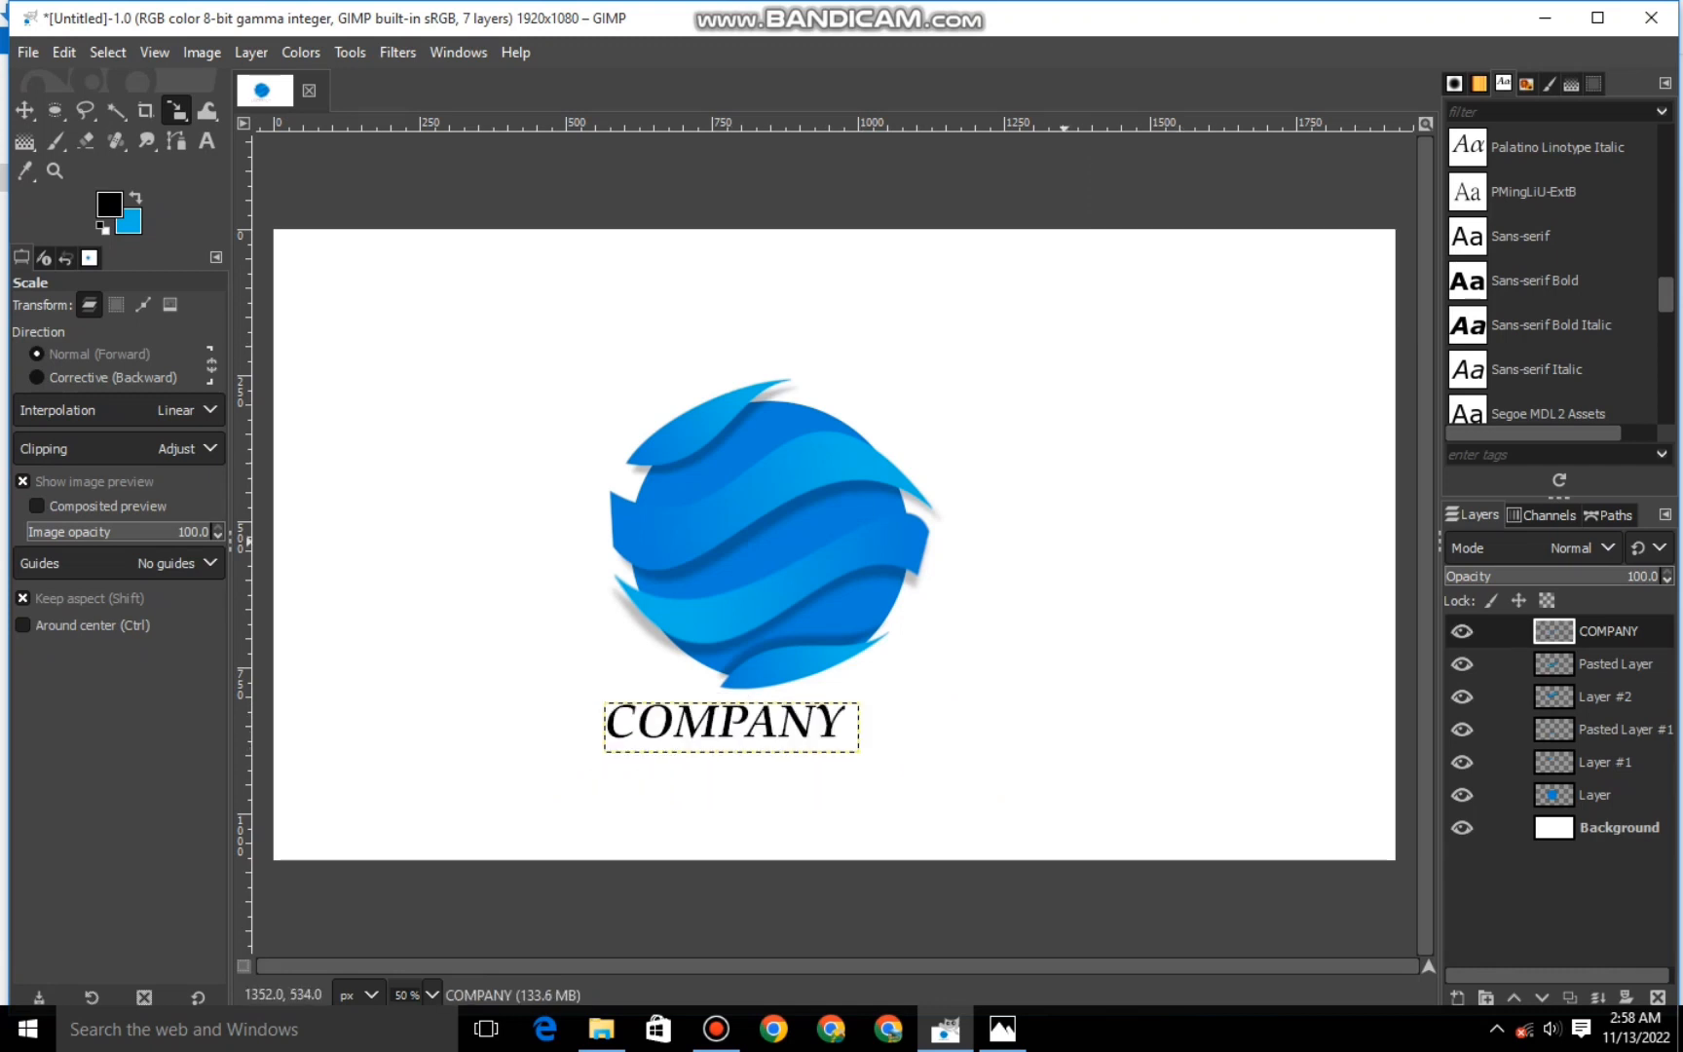
Shift the COMPANY text layer to centre it under the logo and scale it to 450 × 89 px.
{"action": "key", "text": "minus"}
{"action": "left_click", "coordinate": [756, 664]}
{"action": "left_click_drag", "start_coordinate": [755, 665], "coordinate": [792, 671]}
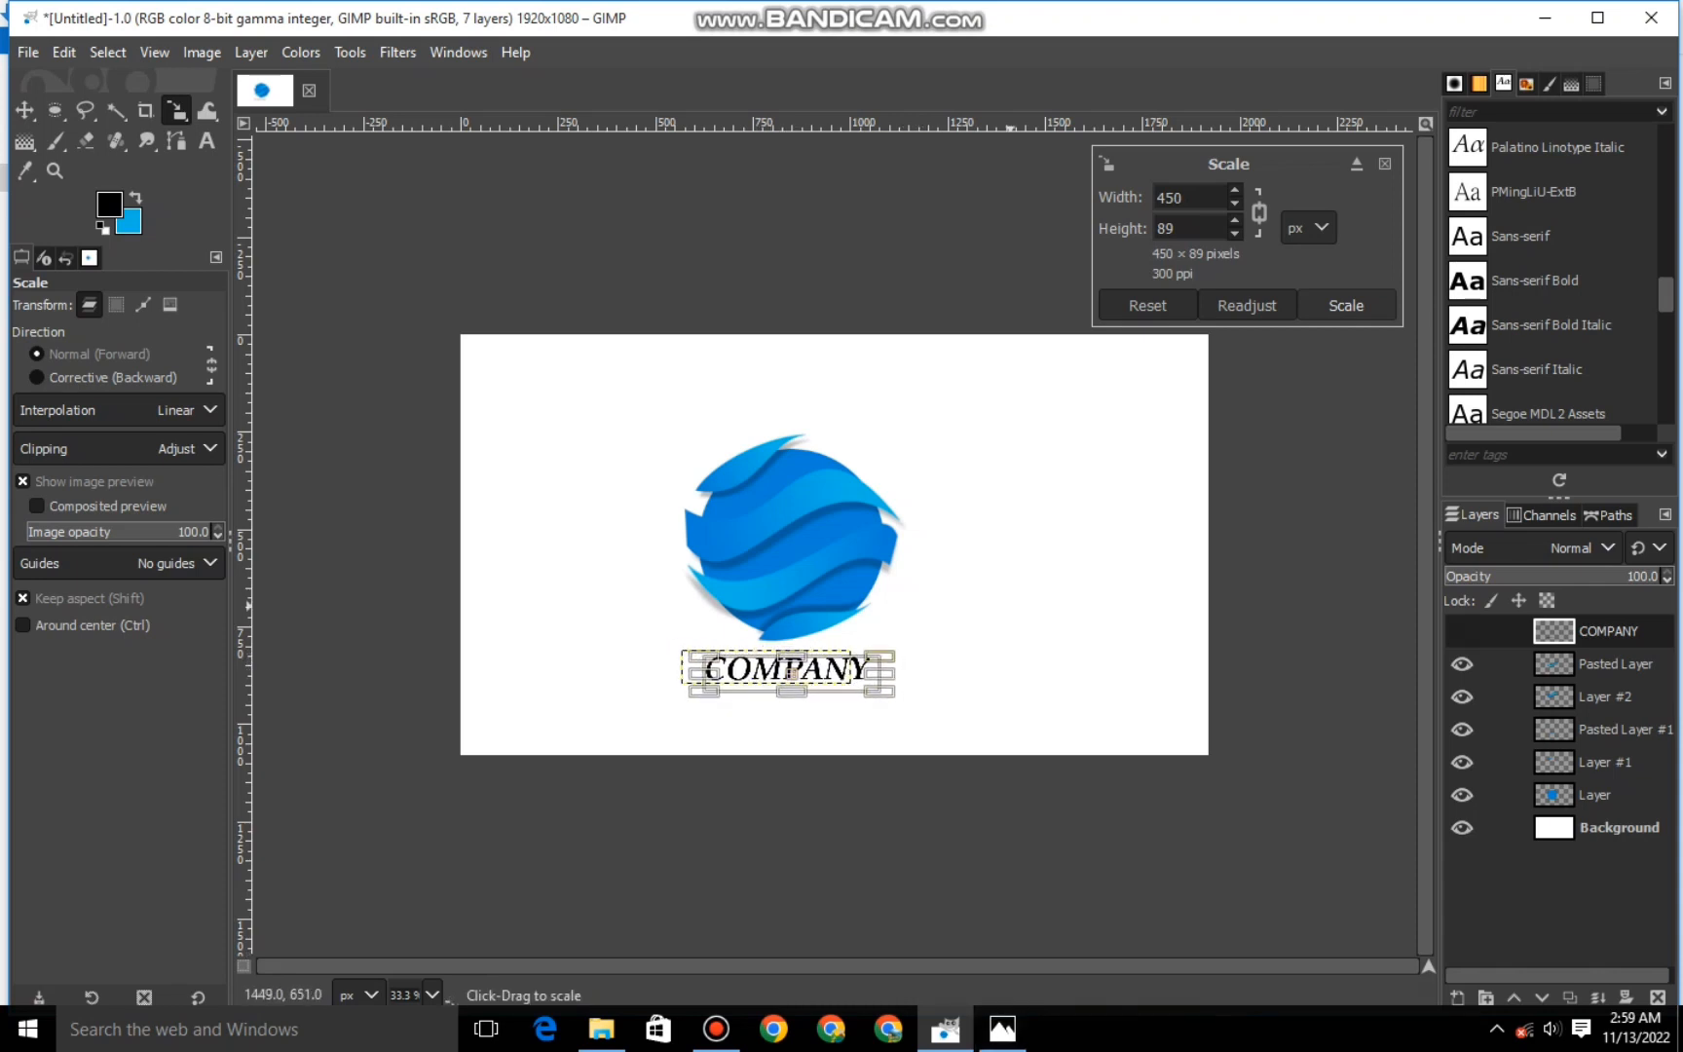